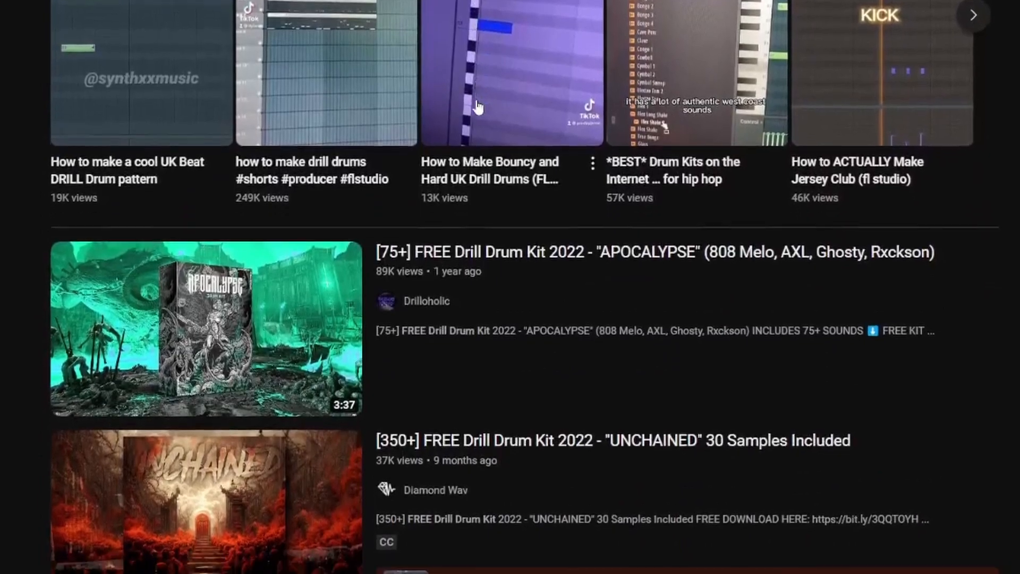
{"action": "scroll", "coordinate": [477, 108], "scroll_direction": "down", "scroll_amount": 4}
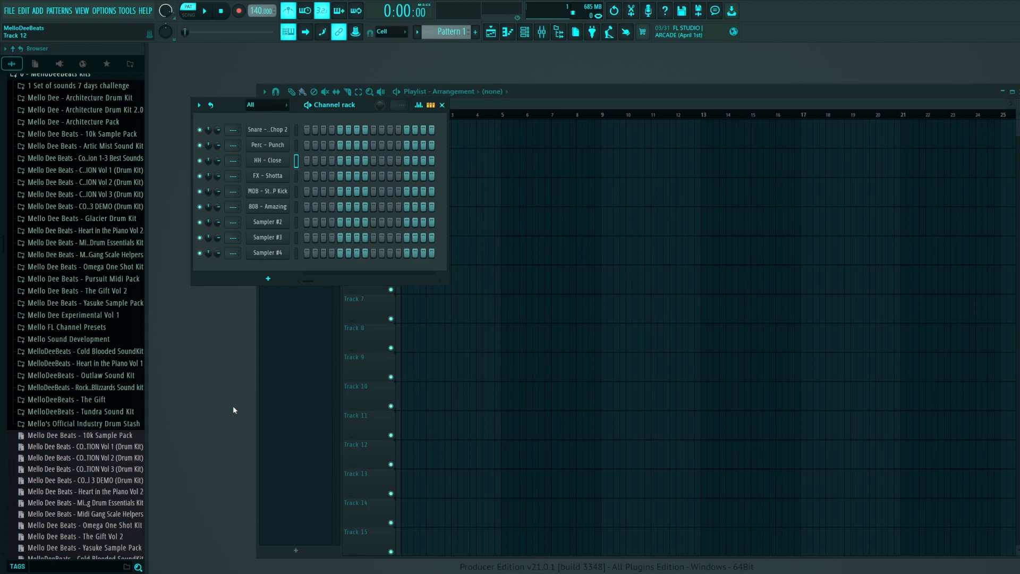
Audition the snare, Perc - Punch and HH - Close channels in the channel rack.
{"action": "left_click", "coordinate": [296, 130]}
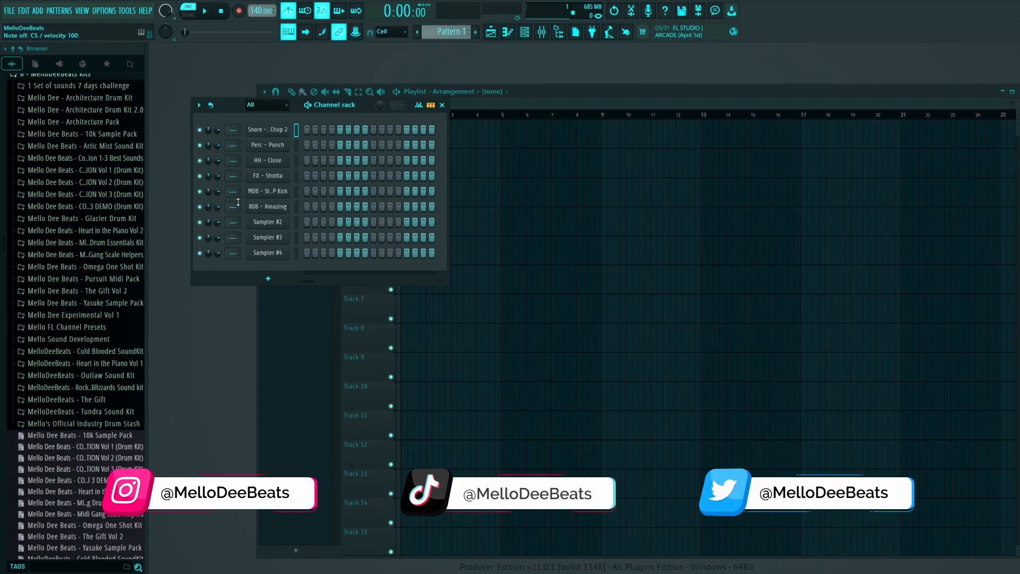
{"action": "left_click", "coordinate": [271, 151]}
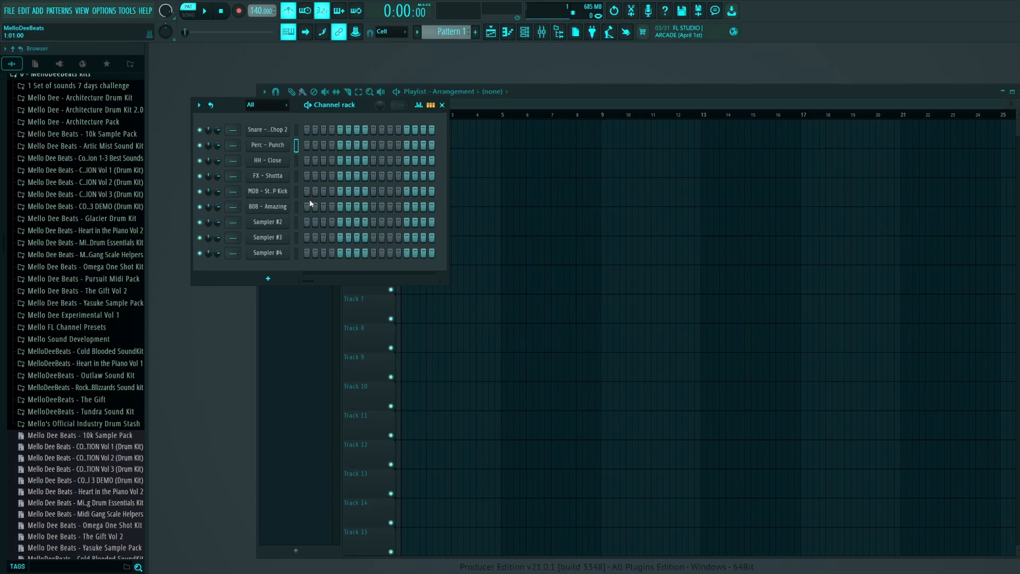
{"action": "key", "text": "Down"}
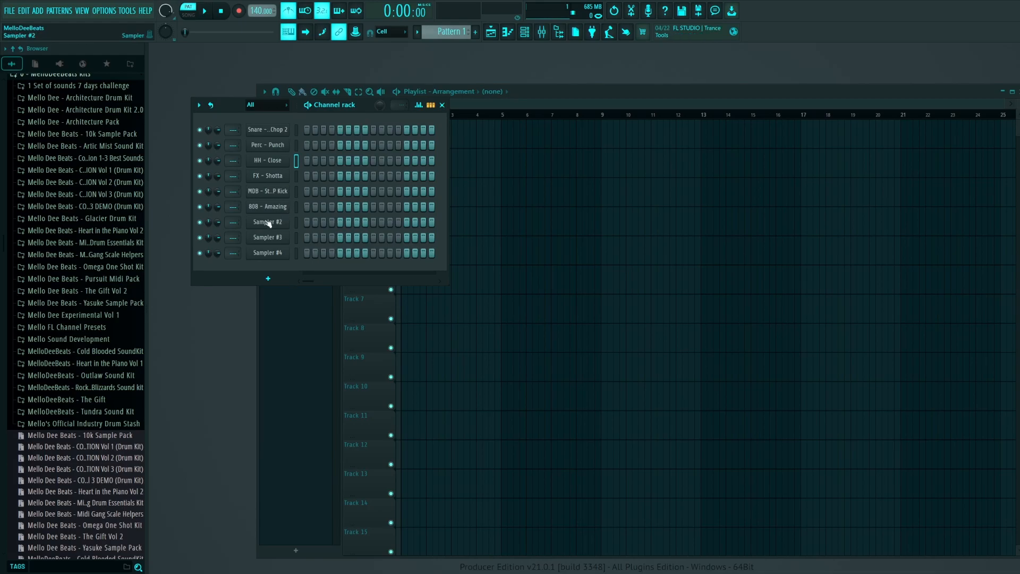
Load the MDB - HH - Slim HH sample from the Vol 3 kit's Hats & Cymbals folder into a sampler channel.
{"action": "key", "text": "Right"}
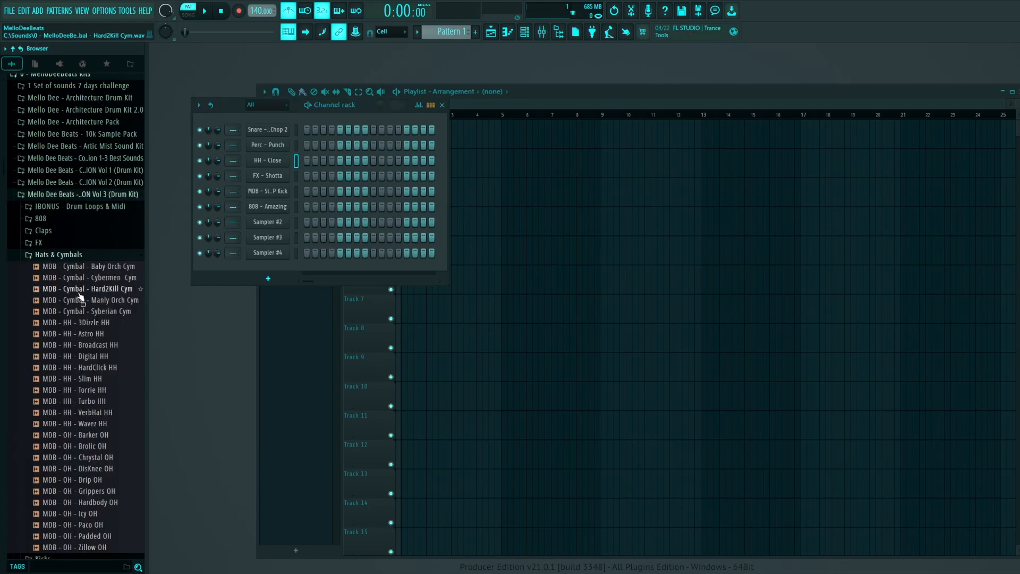
{"action": "left_click", "coordinate": [91, 379]}
{"action": "left_click_drag", "start_coordinate": [90, 379], "coordinate": [273, 227]}
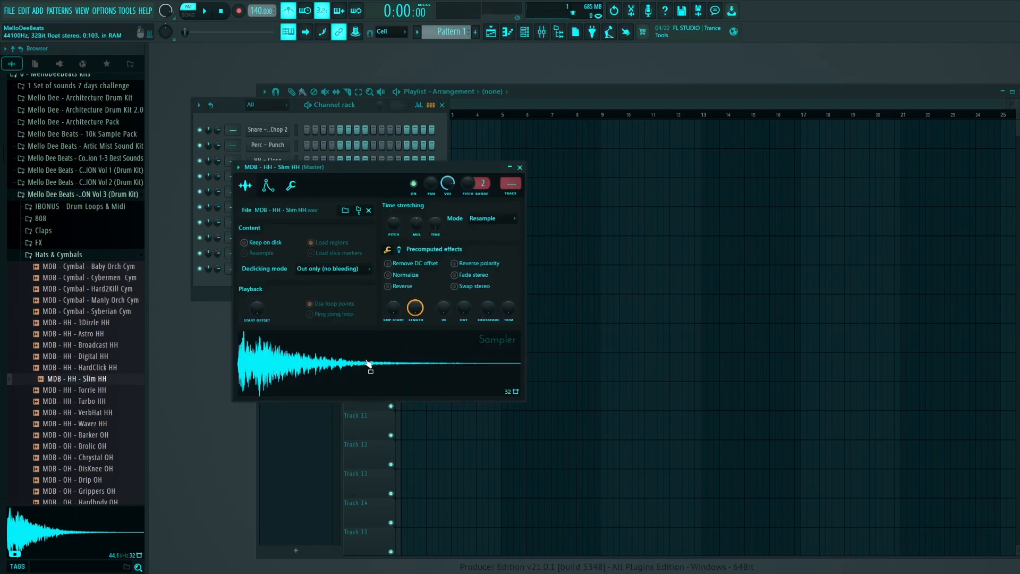
Normalize the Slim HH sample and give it a quick fade-in of about 25%, previewing the softened hat.
{"action": "left_click_drag", "start_coordinate": [443, 308], "coordinate": [444, 291]}
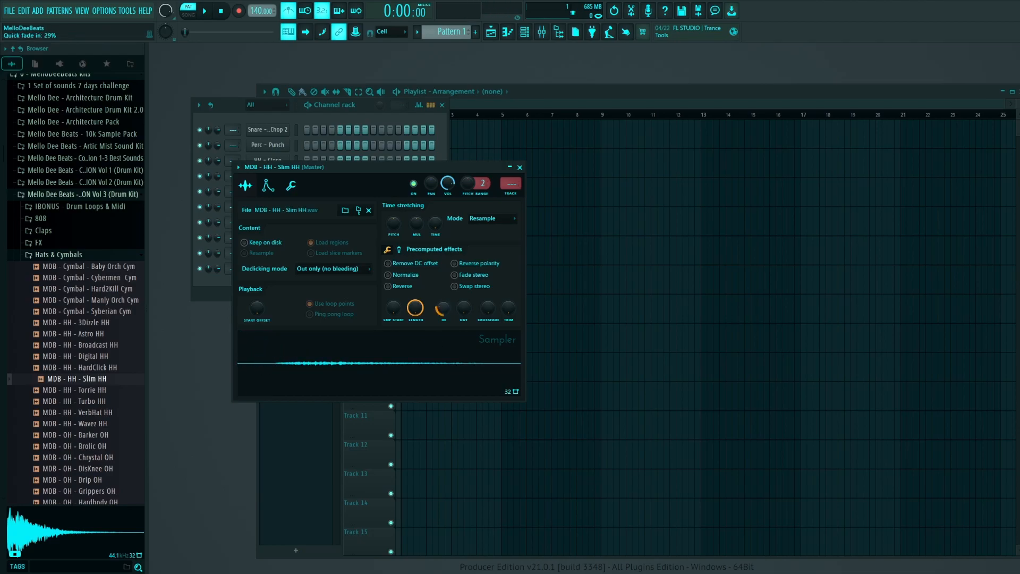
{"action": "left_click", "coordinate": [406, 275]}
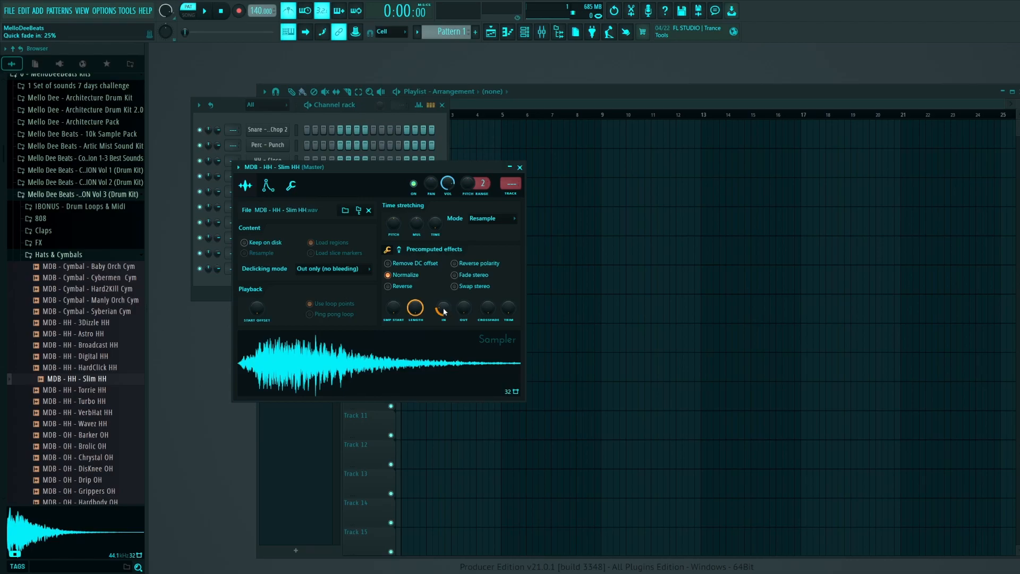
{"action": "left_click", "coordinate": [348, 370]}
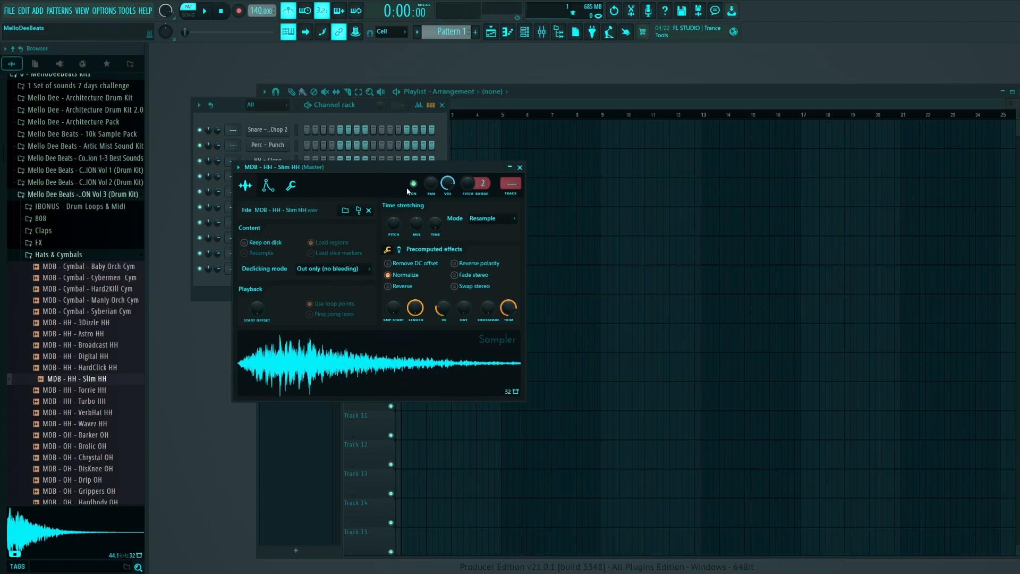
{"action": "left_click", "coordinate": [520, 167]}
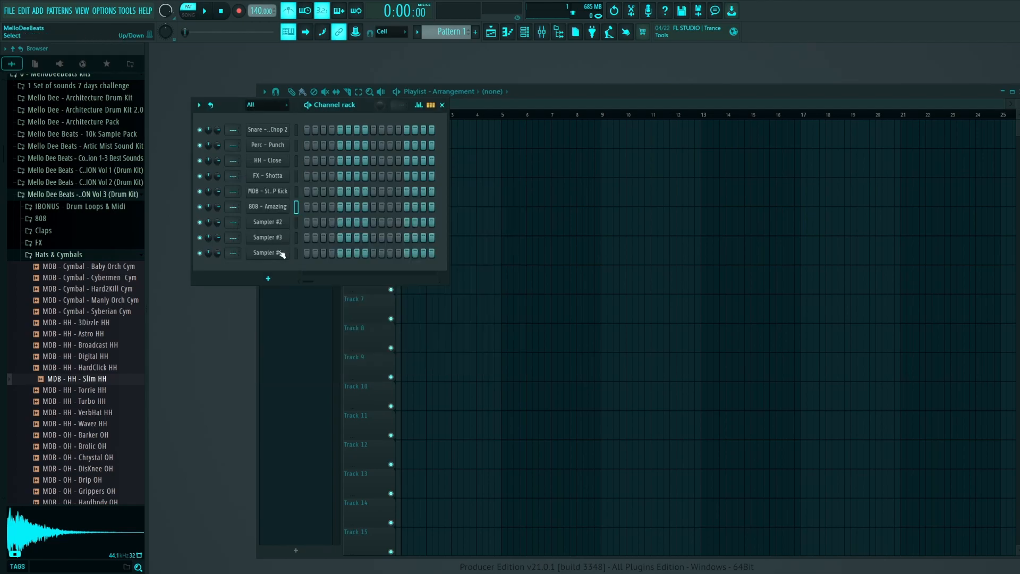
Audition the hi-hat, FX - Shotta, kick and 808 - Amazing channels, previewing the 808 and kick samples in their channel settings.
{"action": "left_click", "coordinate": [296, 160]}
{"action": "key", "text": "Down"}
{"action": "key", "text": "z"}
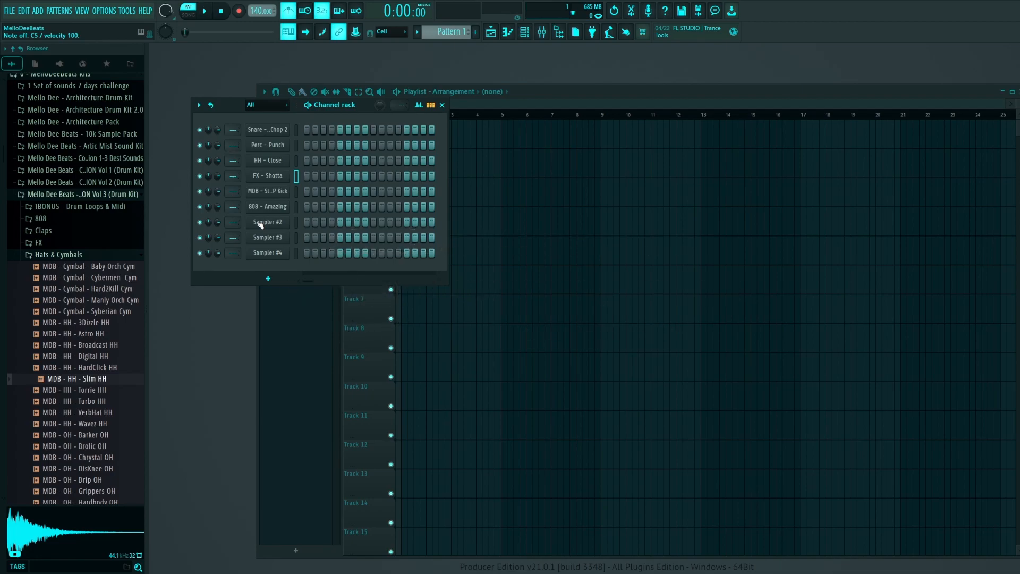
{"action": "left_click", "coordinate": [296, 191]}
{"action": "left_click", "coordinate": [288, 207]}
{"action": "left_click", "coordinate": [308, 352]}
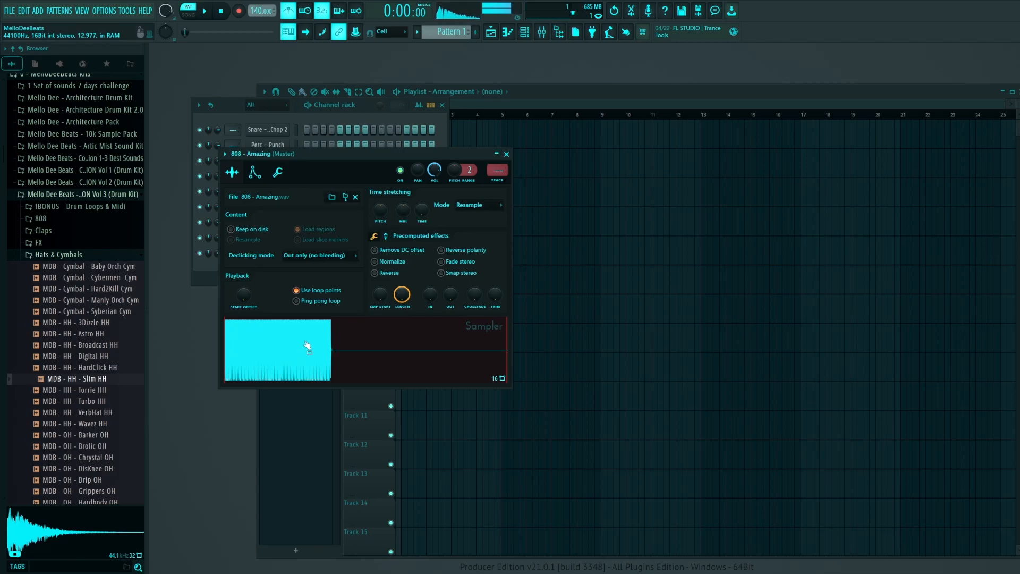
{"action": "left_click", "coordinate": [507, 154]}
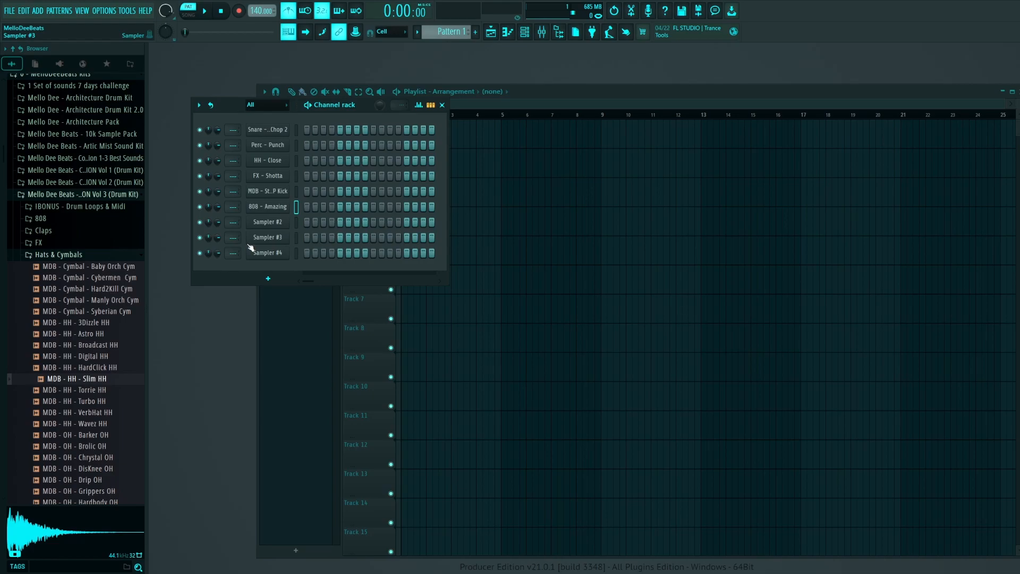
{"action": "left_click", "coordinate": [267, 191]}
{"action": "left_click", "coordinate": [466, 141]}
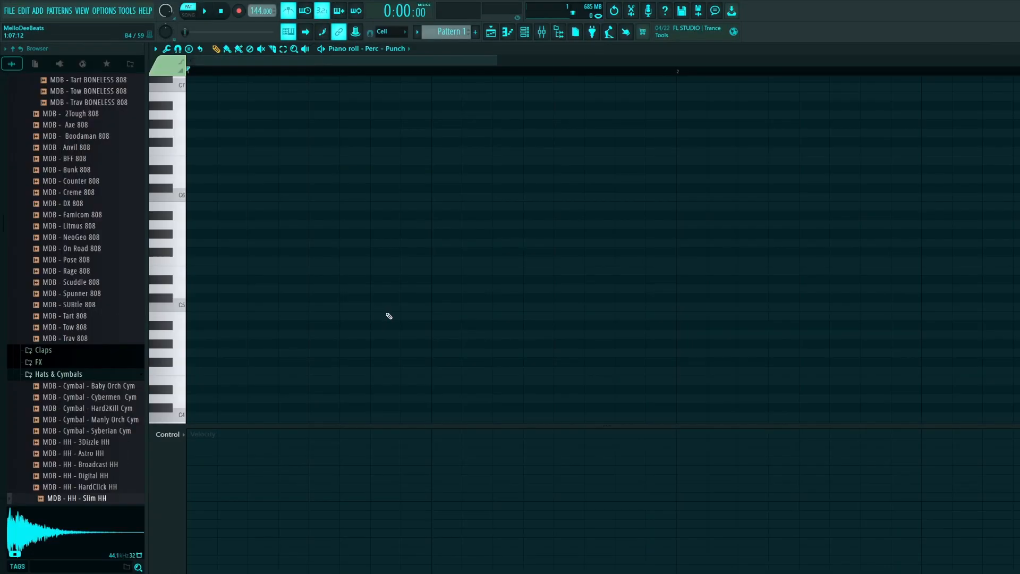
Draw three back-to-back C5 notes for Perc - Punch from bar 1, lasting three, three and two steps, and play them.
{"action": "left_click", "coordinate": [199, 307]}
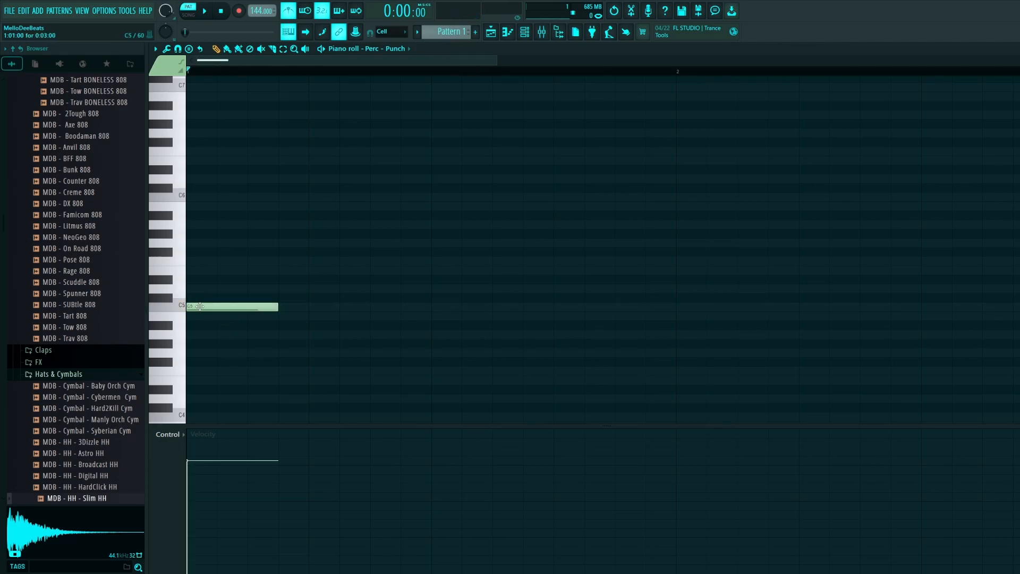
{"action": "left_click", "coordinate": [291, 309]}
{"action": "left_click", "coordinate": [390, 307]}
{"action": "left_click_drag", "start_coordinate": [461, 308], "coordinate": [432, 309]}
{"action": "key", "text": "space"}
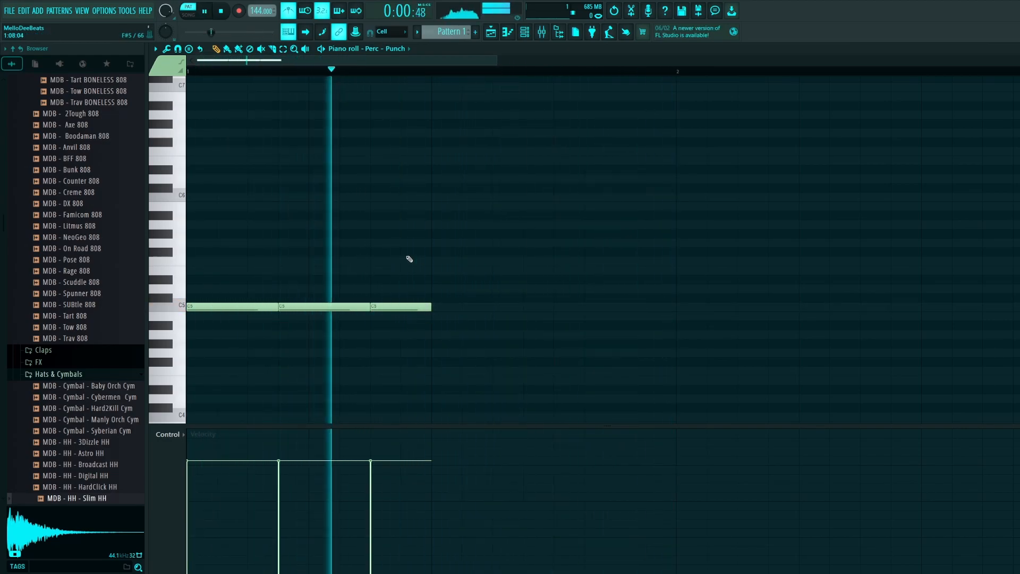
{"action": "key", "text": "space"}
Duplicate the Perc - Punch note pattern until it fills two bars, playing it back to check the rhythm.
{"action": "key", "text": "ctrl+b"}
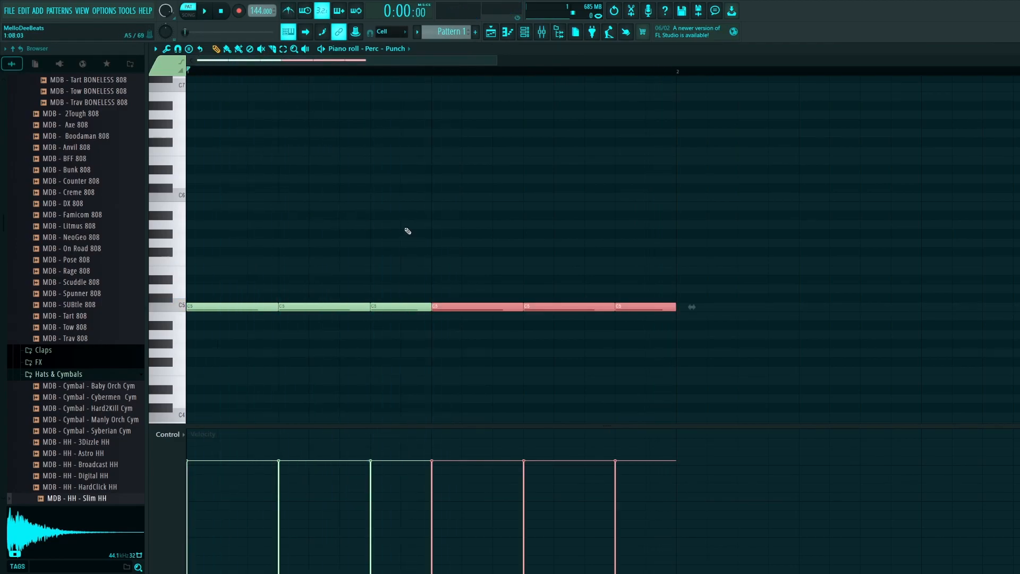
{"action": "key", "text": "ctrl+d"}
{"action": "key", "text": "space"}
{"action": "key", "text": "space"}
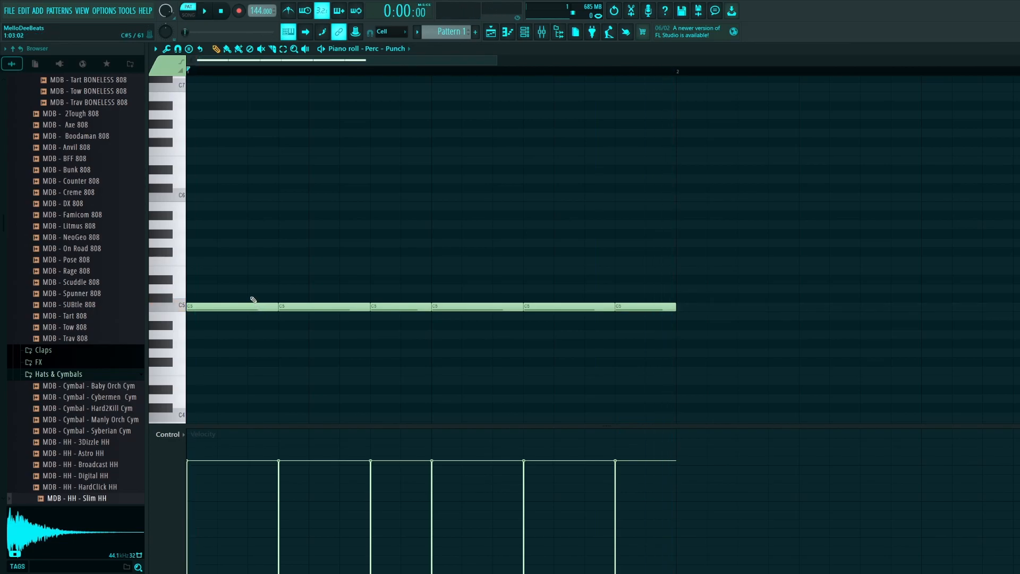
{"action": "key", "text": "ctrl+b"}
{"action": "key", "text": "ctrl+d"}
{"action": "key", "text": "space"}
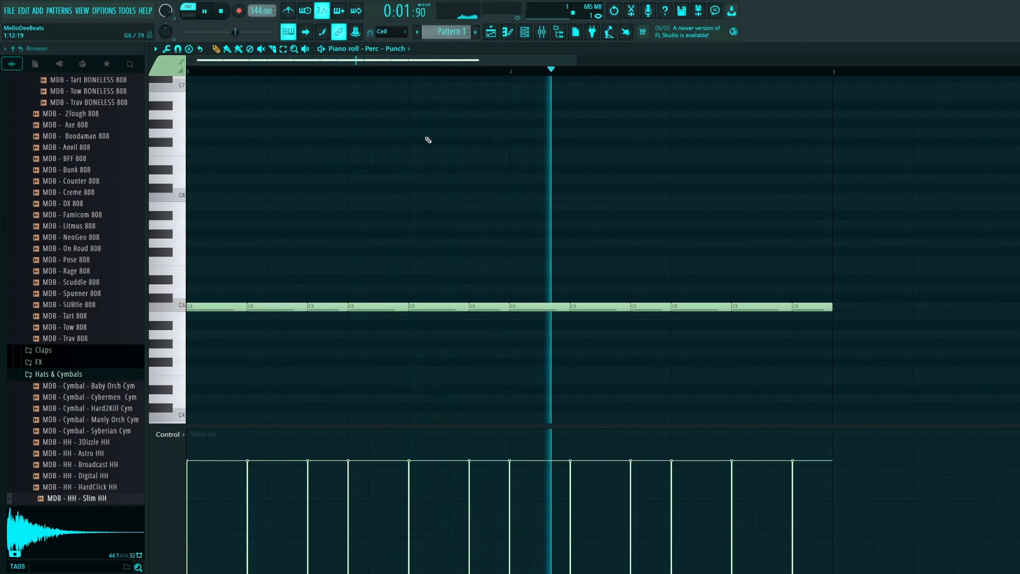
{"action": "key", "text": "space"}
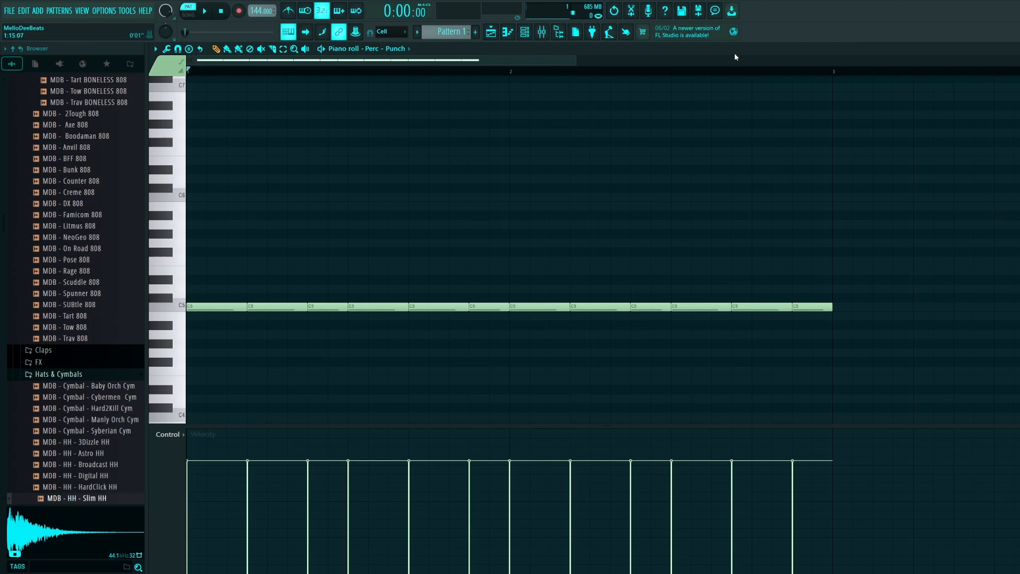
Place C5 snare notes on beat 3 of bar 1 and beat 4 of bar 2, and play the pattern.
{"action": "left_click", "coordinate": [356, 310]}
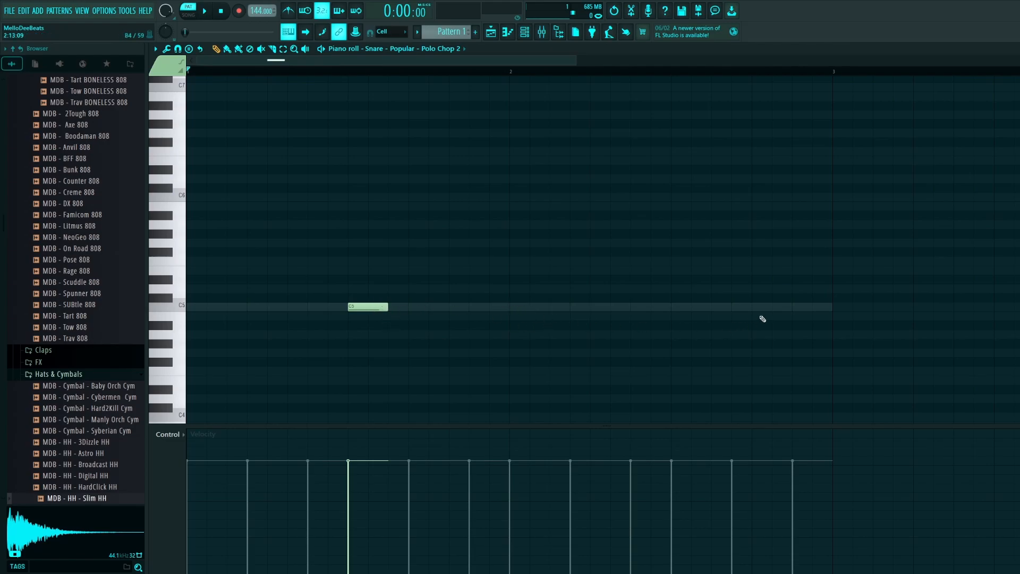
{"action": "left_click", "coordinate": [762, 310]}
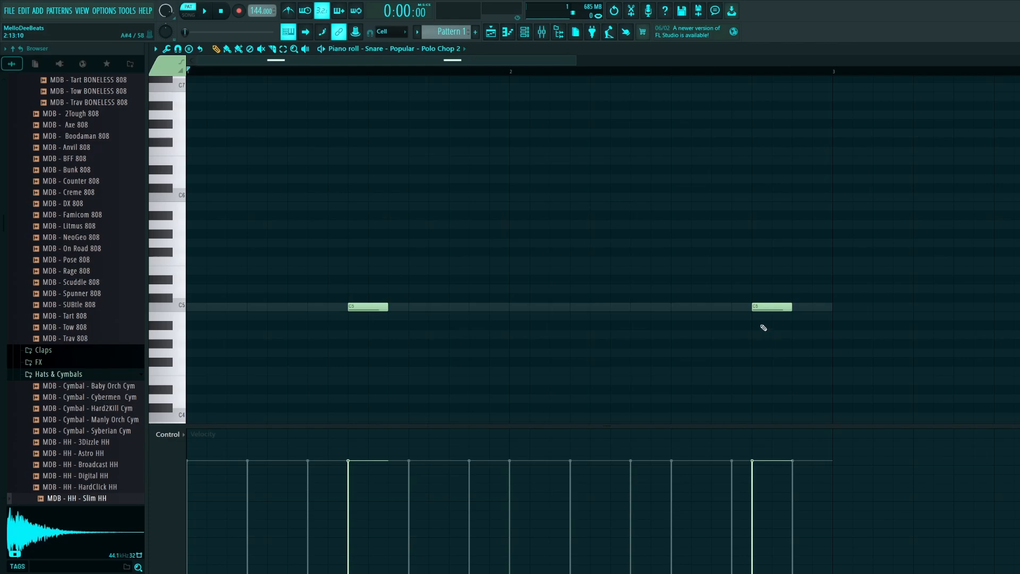
{"action": "key", "text": "space"}
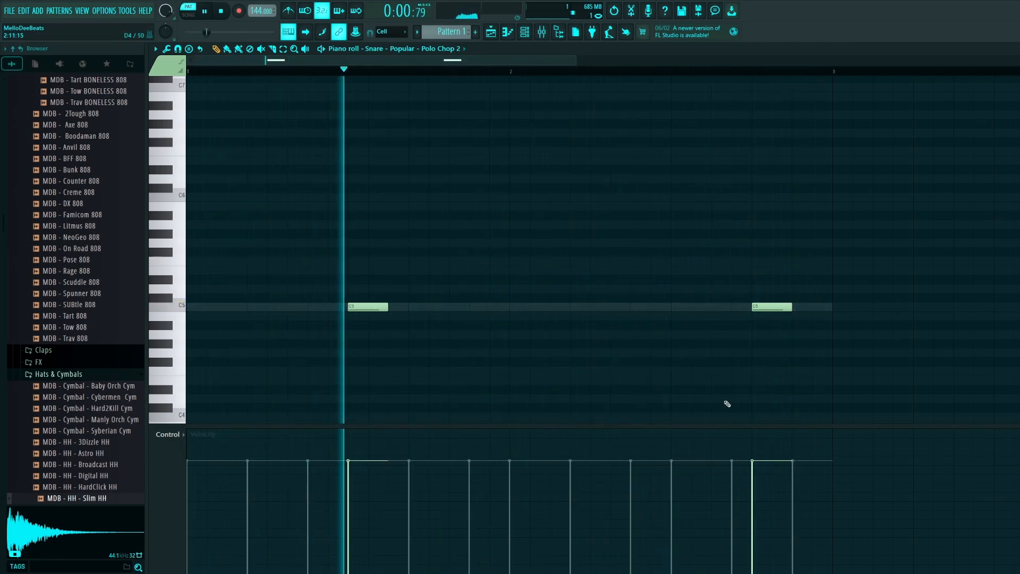
{"action": "key", "text": "space"}
Place C5 notes for the Status CLIP Kick at the start of bar 1 and on beat 3 of bar 2, checking by playback.
{"action": "key", "text": "Up"}
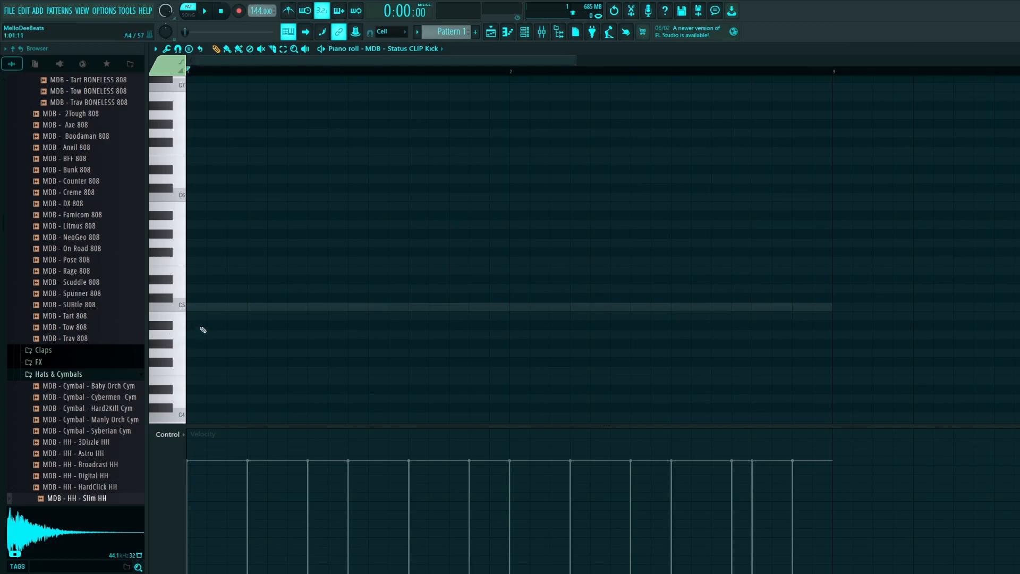
{"action": "left_click", "coordinate": [199, 306]}
{"action": "key", "text": "space"}
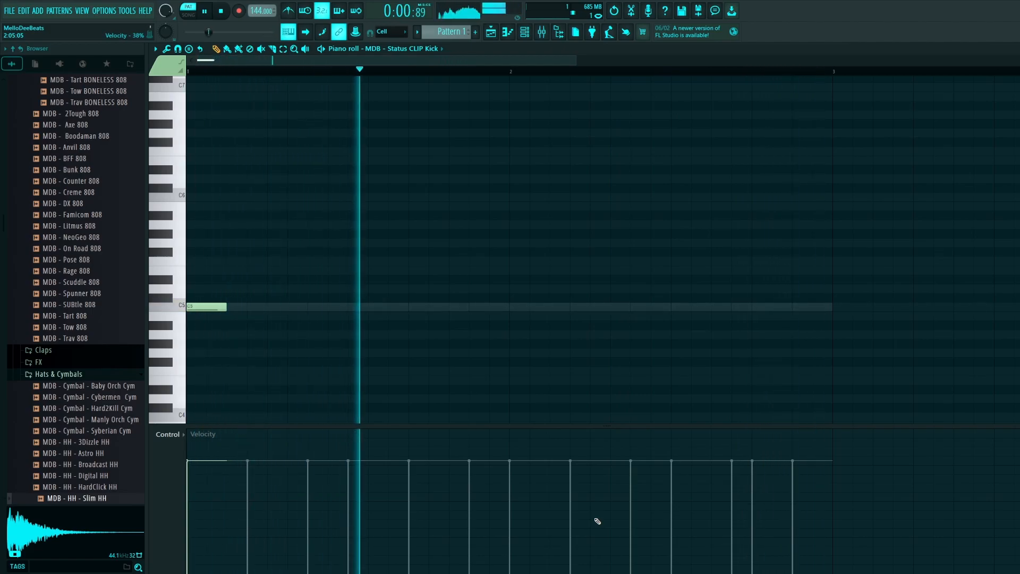
{"action": "key", "text": "space"}
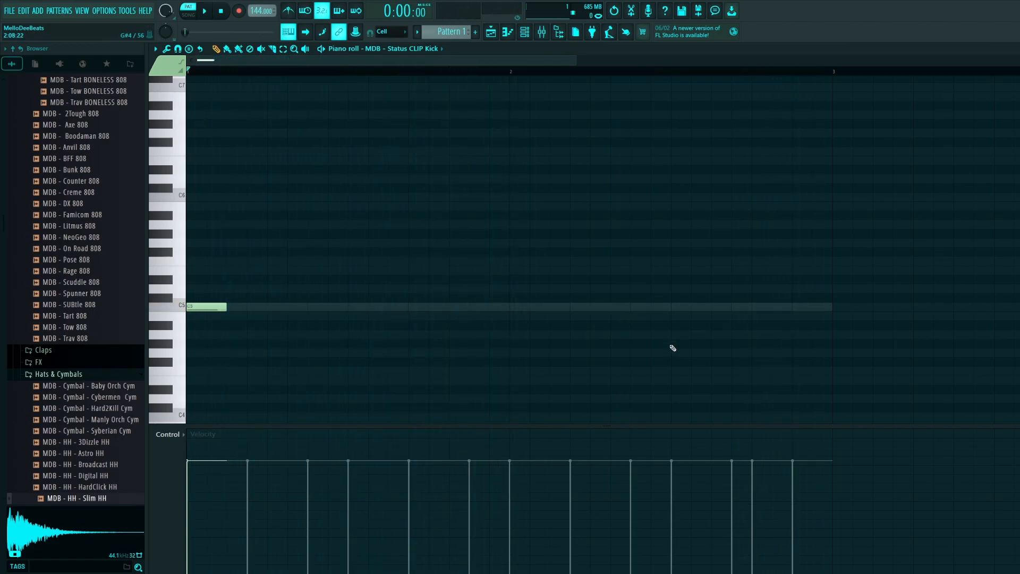
{"action": "left_click", "coordinate": [675, 306]}
{"action": "key", "text": "space"}
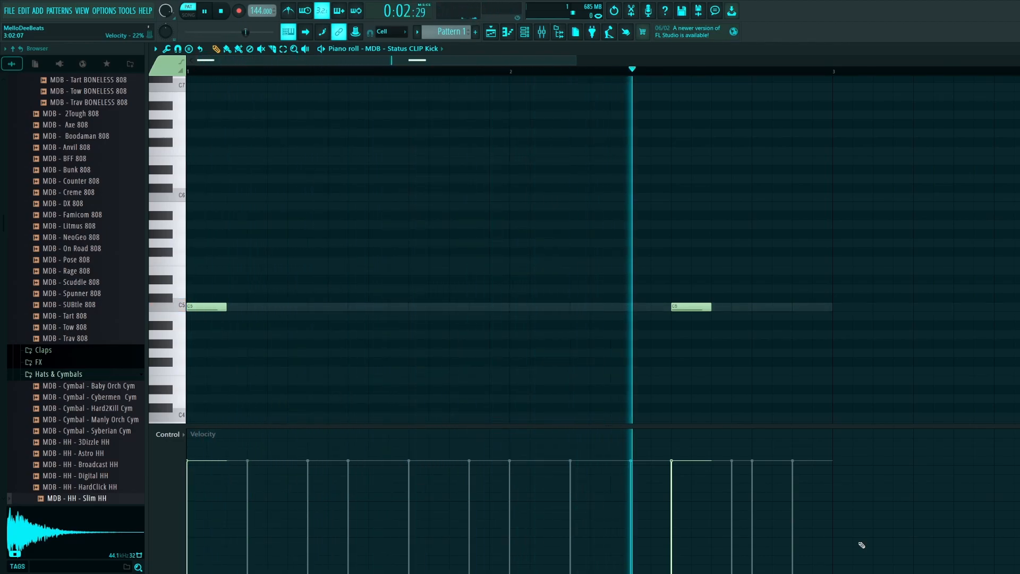
{"action": "key", "text": "space"}
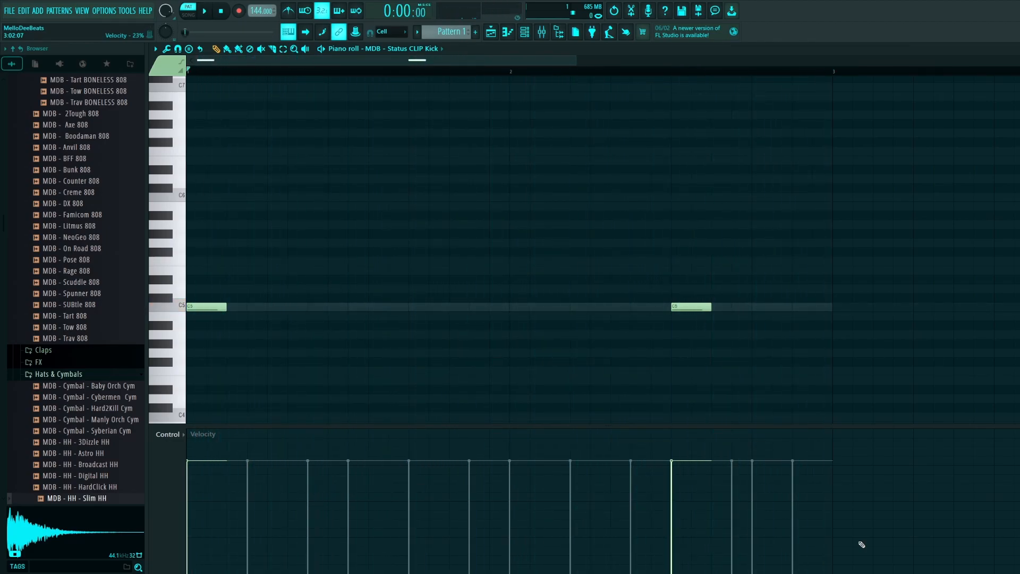
Place a C5 808 - Amazing note at the start of bar 1 and shape its volume envelope with full hold and about 23% decay.
{"action": "key", "text": "Down"}
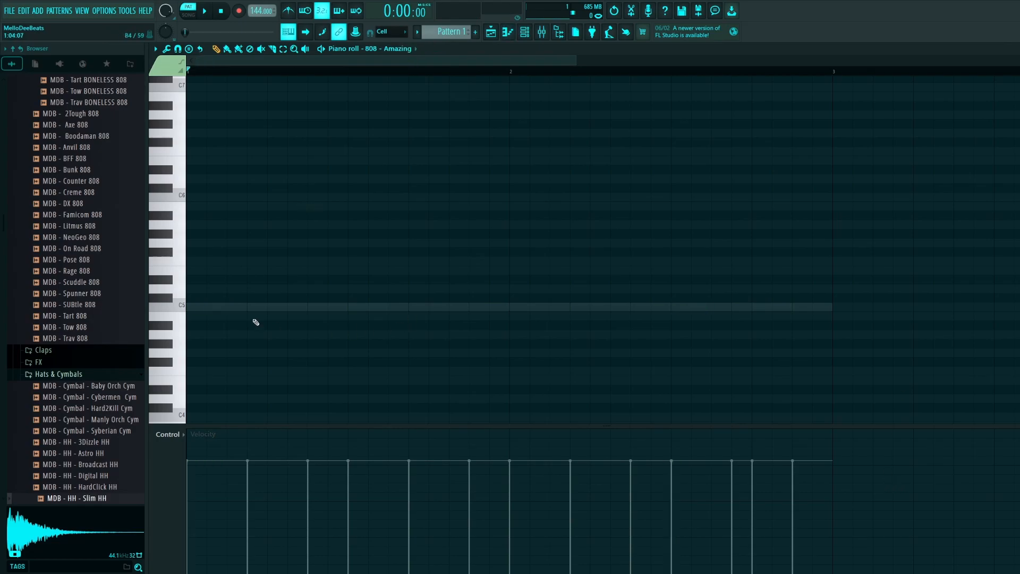
{"action": "left_click", "coordinate": [200, 311]}
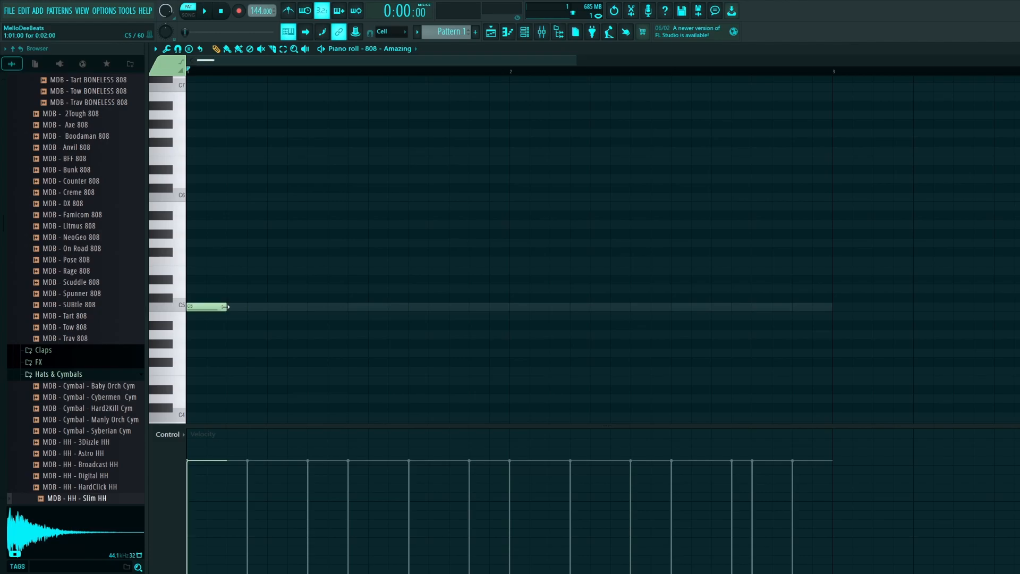
{"action": "left_click", "coordinate": [402, 75]}
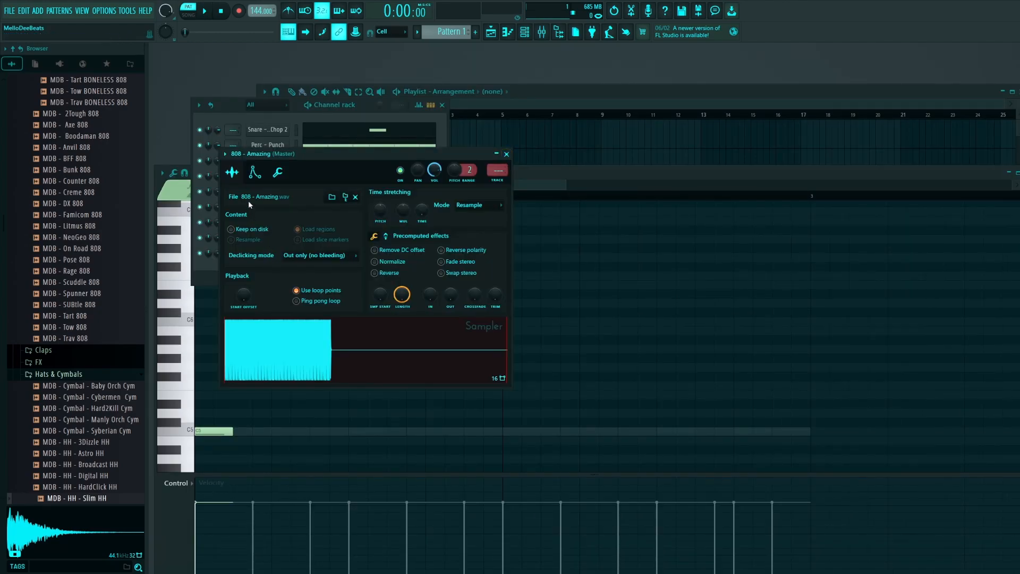
{"action": "left_click", "coordinate": [255, 172]}
{"action": "left_click_drag", "start_coordinate": [271, 275], "coordinate": [306, 287]}
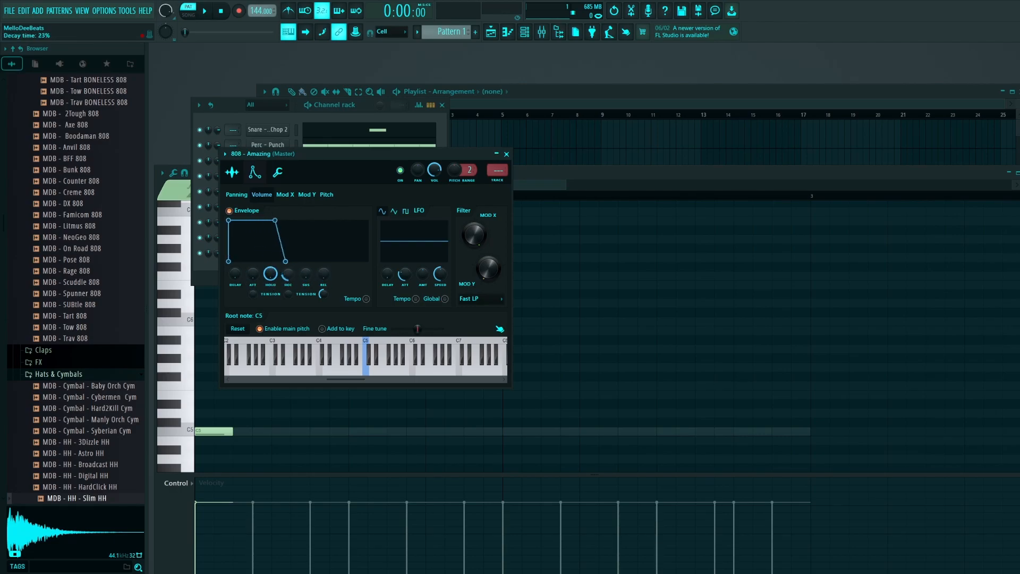
{"action": "key", "text": "Escape"}
{"action": "double_click", "coordinate": [549, 179]}
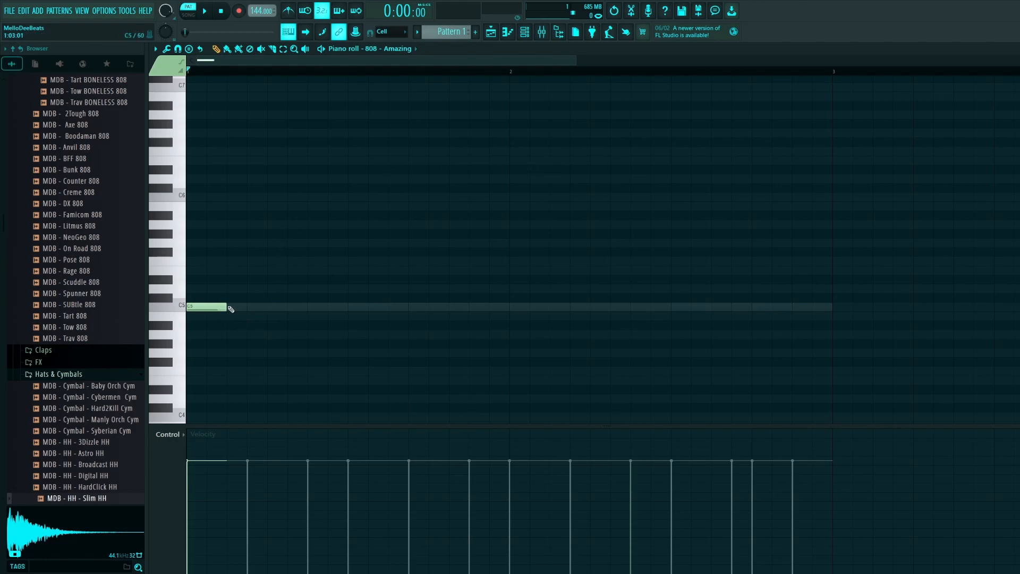
Lengthen the first 808 note to eight steps and add a matching C5 note on beat 3 of bar 2.
{"action": "left_click_drag", "start_coordinate": [230, 309], "coordinate": [345, 317]}
{"action": "left_click", "coordinate": [337, 306]}
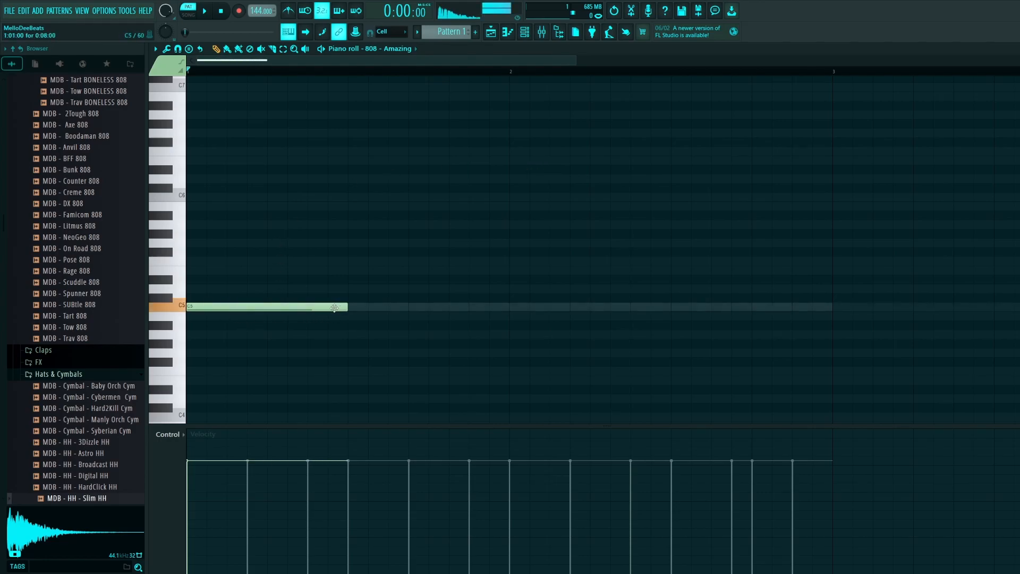
{"action": "left_click", "coordinate": [681, 312]}
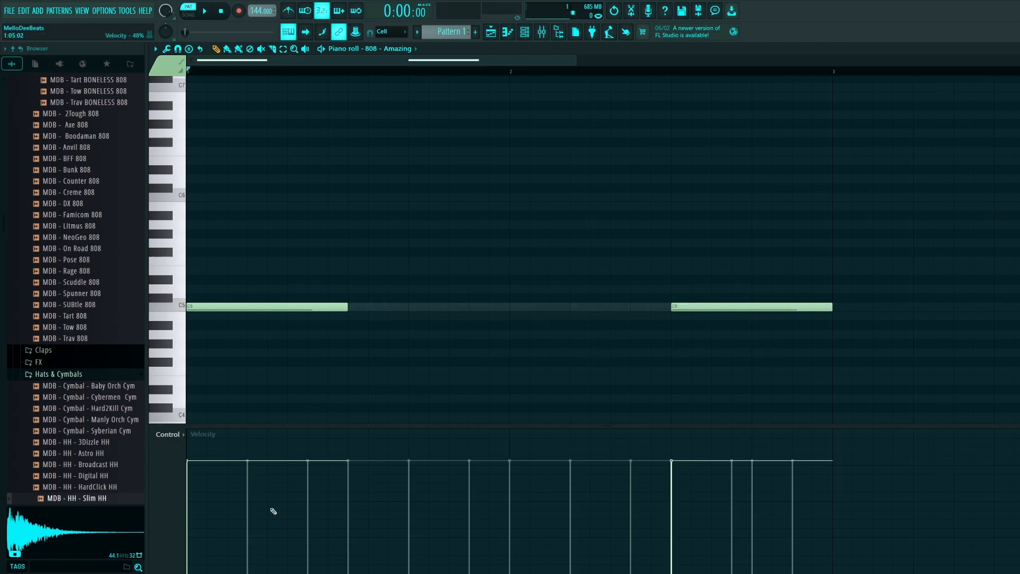
Play the pattern and route the FX - Shotta channel to the first mixer insert.
{"action": "key", "text": "space"}
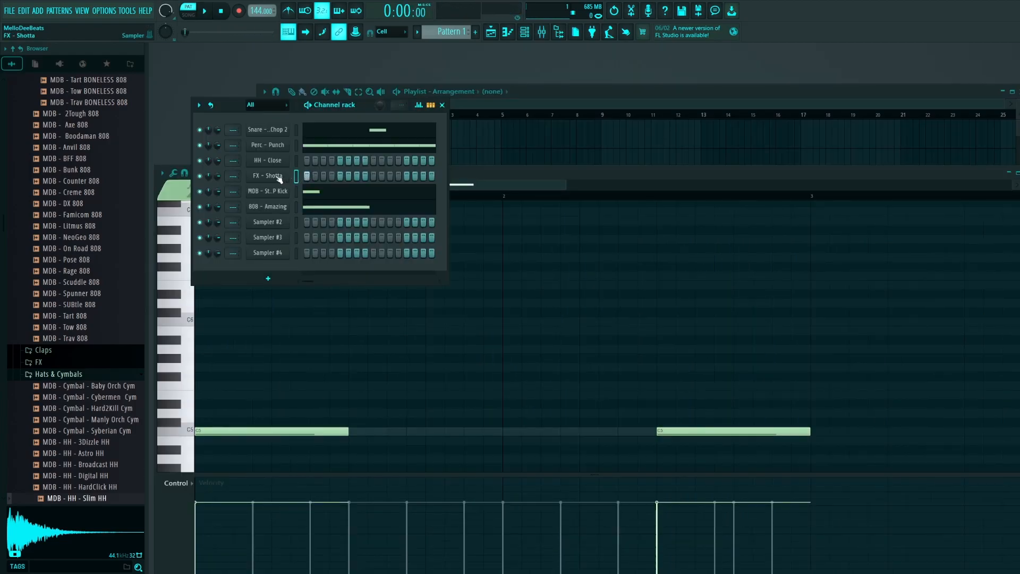
{"action": "key", "text": "space"}
{"action": "key", "text": "space"}
{"action": "key", "text": "F9"}
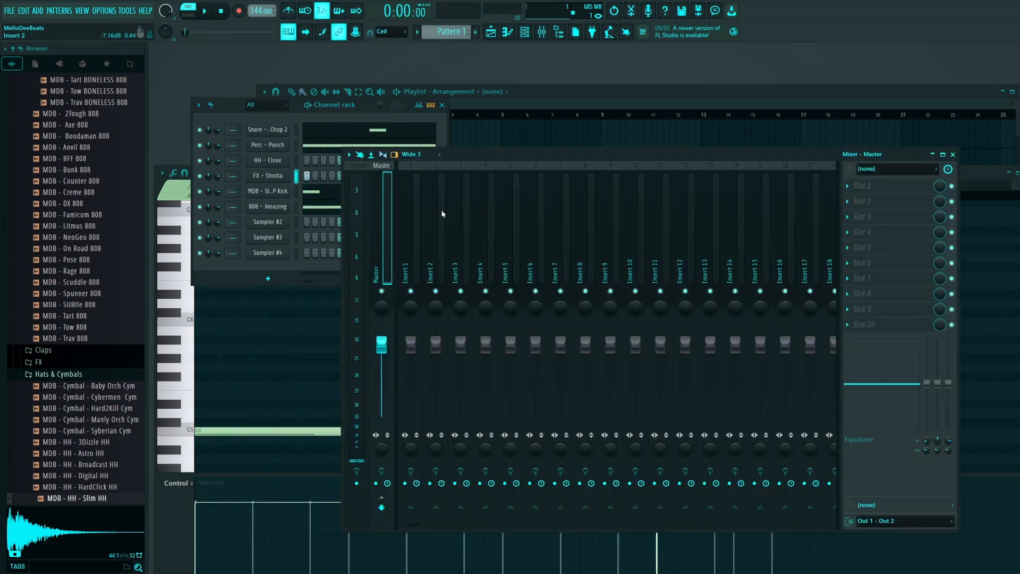
{"action": "right_click", "coordinate": [420, 165]}
{"action": "left_click", "coordinate": [543, 270]}
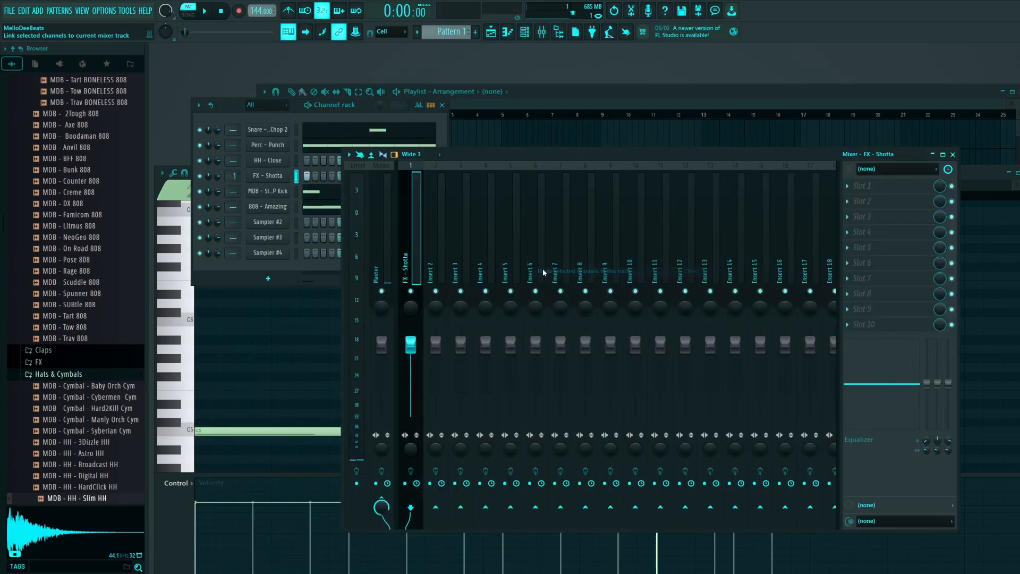
Load Fruity Delay 2 in the first effect slot of FX - Shotta, choose a preset step delay time and lower its input volume.
{"action": "left_click", "coordinate": [863, 186]}
{"action": "mouse_move", "coordinate": [865, 193]}
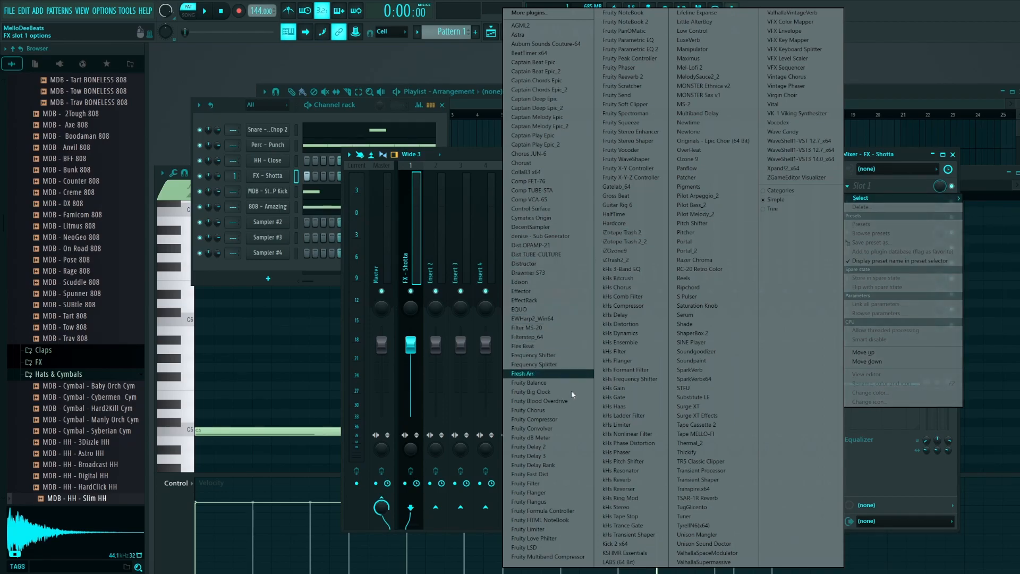
{"action": "left_click", "coordinate": [530, 446]}
{"action": "right_click", "coordinate": [350, 170]}
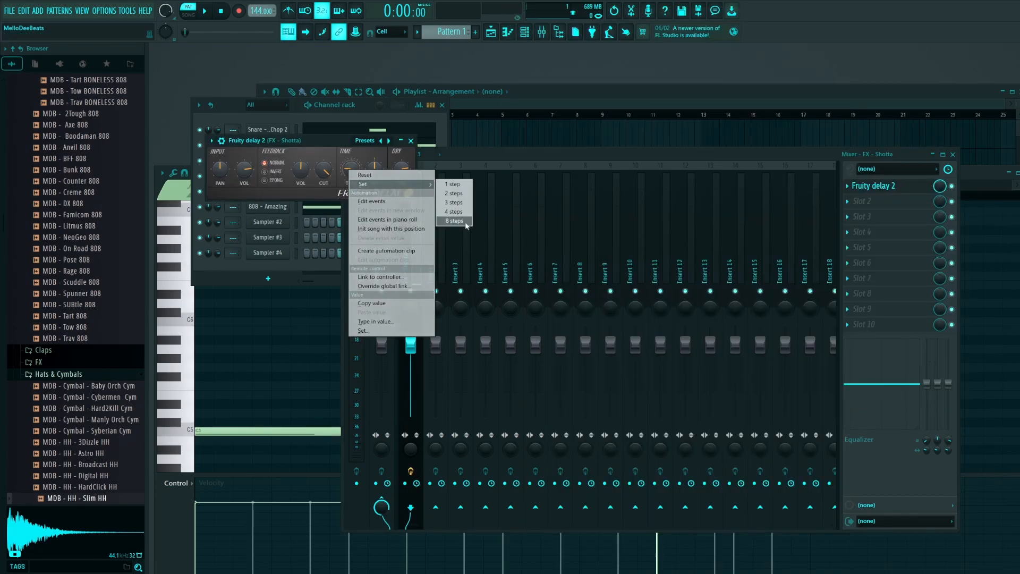
{"action": "left_click", "coordinate": [468, 201]}
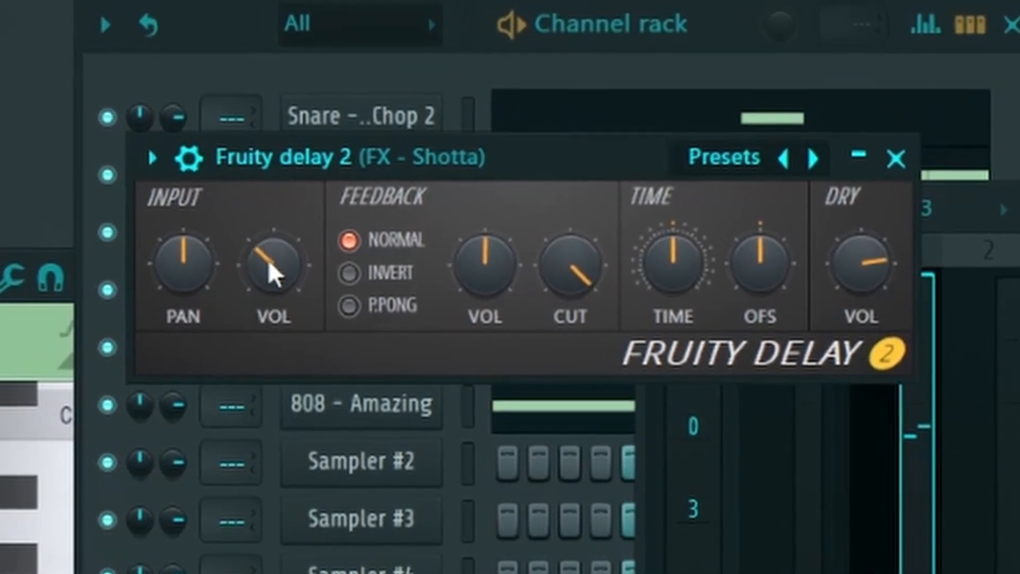
{"action": "left_click", "coordinate": [900, 166]}
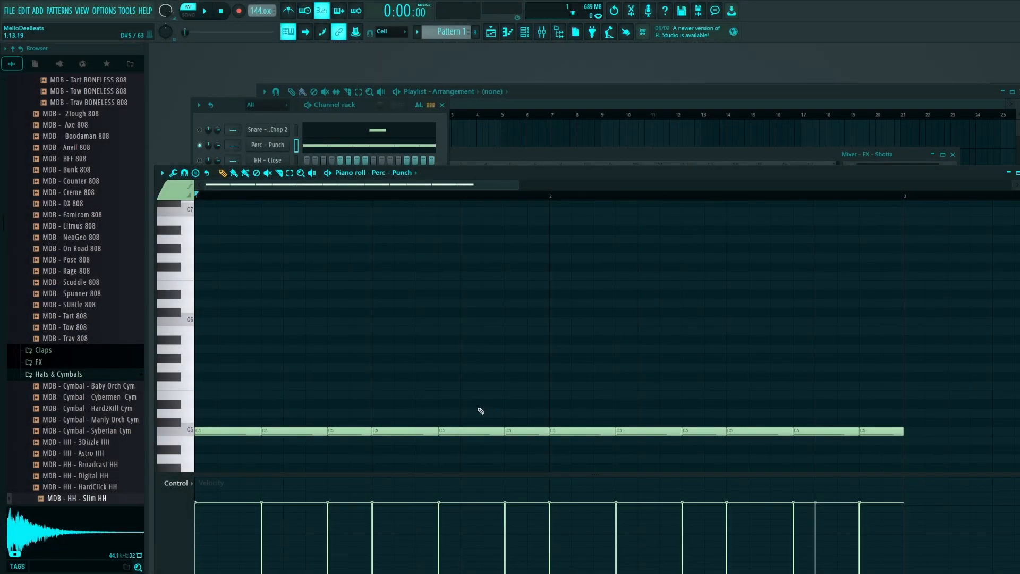
Try removing the fifth Perc - Punch note in bar 1 and in bar 2, checking each removal by playback.
{"action": "right_click", "coordinate": [485, 431]}
{"action": "key", "text": "space"}
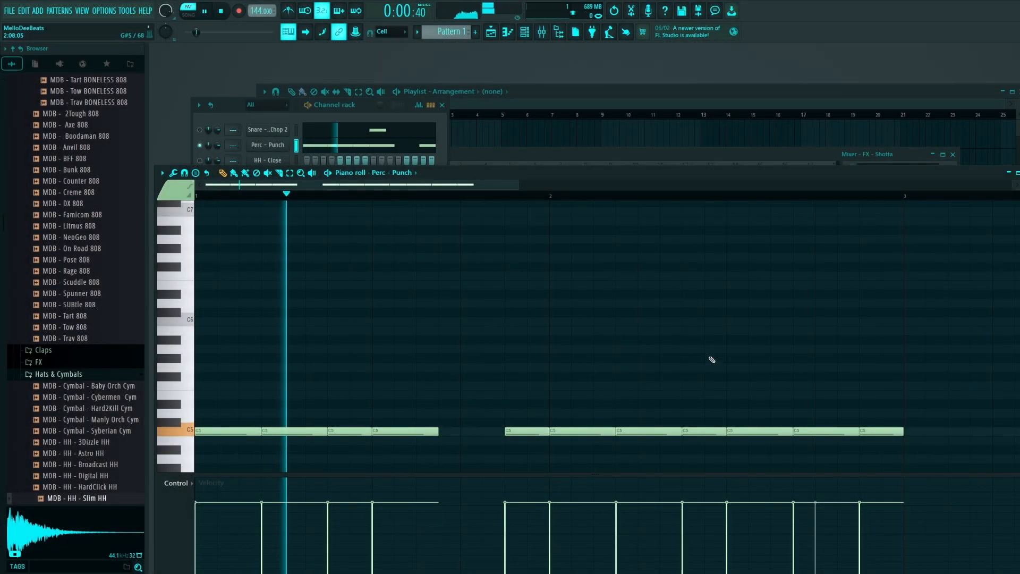
{"action": "key", "text": "space"}
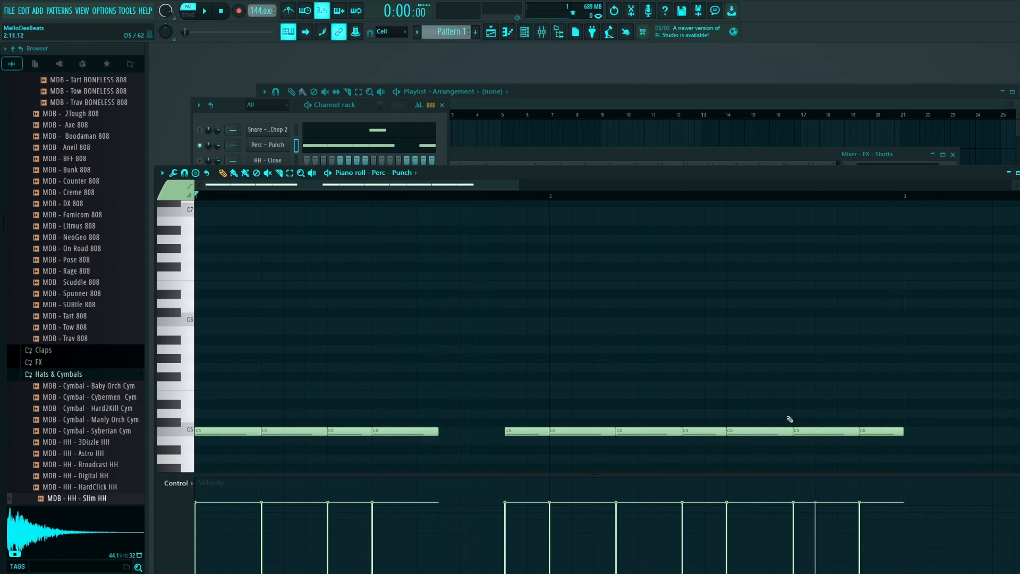
{"action": "right_click", "coordinate": [799, 430]}
{"action": "key", "text": "space"}
{"action": "key", "text": "space"}
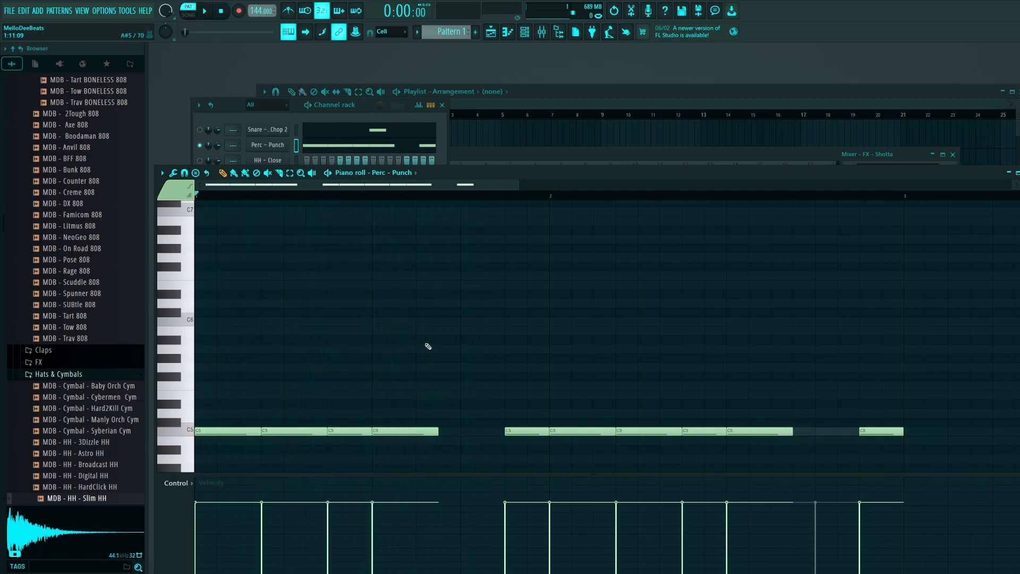
Select the Perc - Punch notes in the first half of bar 1 and of bar 2, and remove the middle one in bar 2.
{"action": "left_click", "coordinate": [289, 173]}
{"action": "left_click_drag", "start_coordinate": [195, 196], "coordinate": [372, 196]}
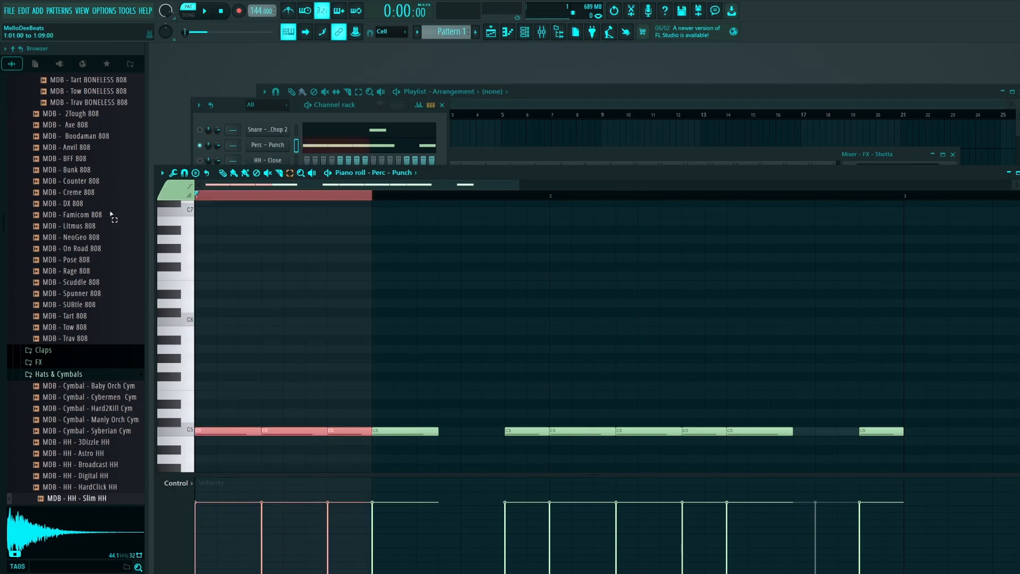
{"action": "left_click_drag", "start_coordinate": [550, 196], "coordinate": [733, 205]}
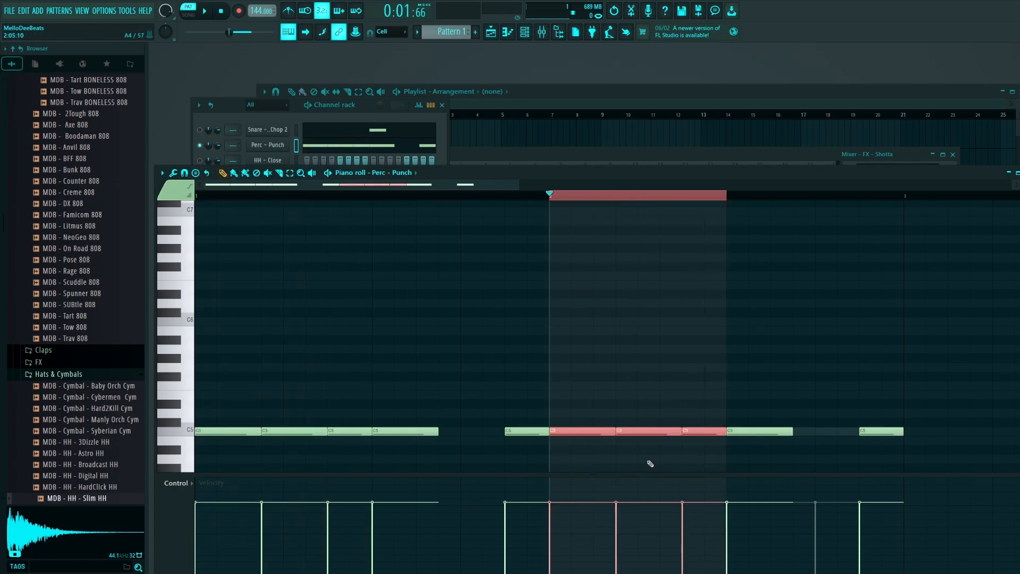
{"action": "right_click", "coordinate": [639, 432]}
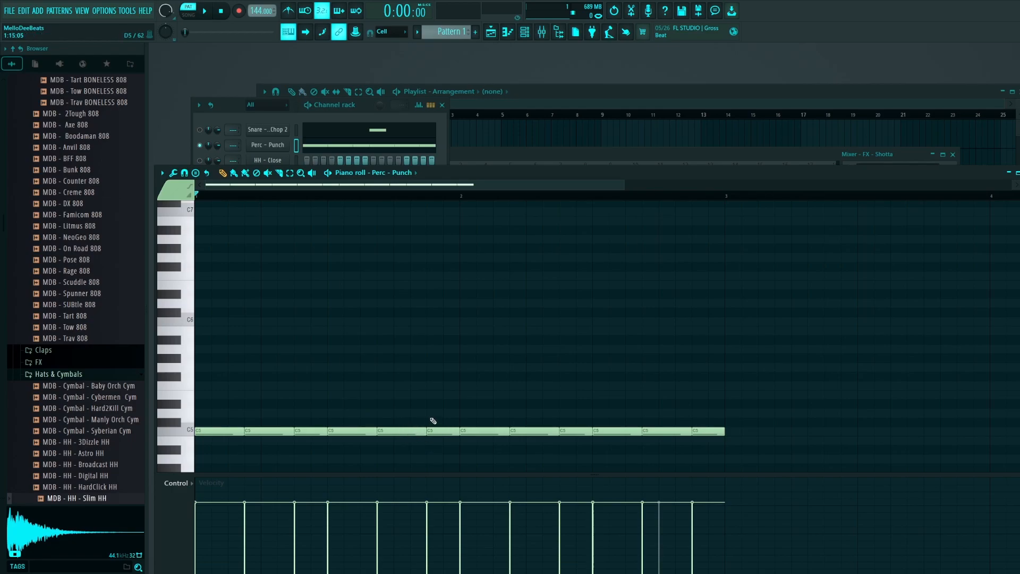
Try removing the last two Perc - Punch notes of bar 1, play the pattern and undo the removal.
{"action": "right_click", "coordinate": [407, 431]}
{"action": "right_click", "coordinate": [437, 433]}
{"action": "key", "text": "space"}
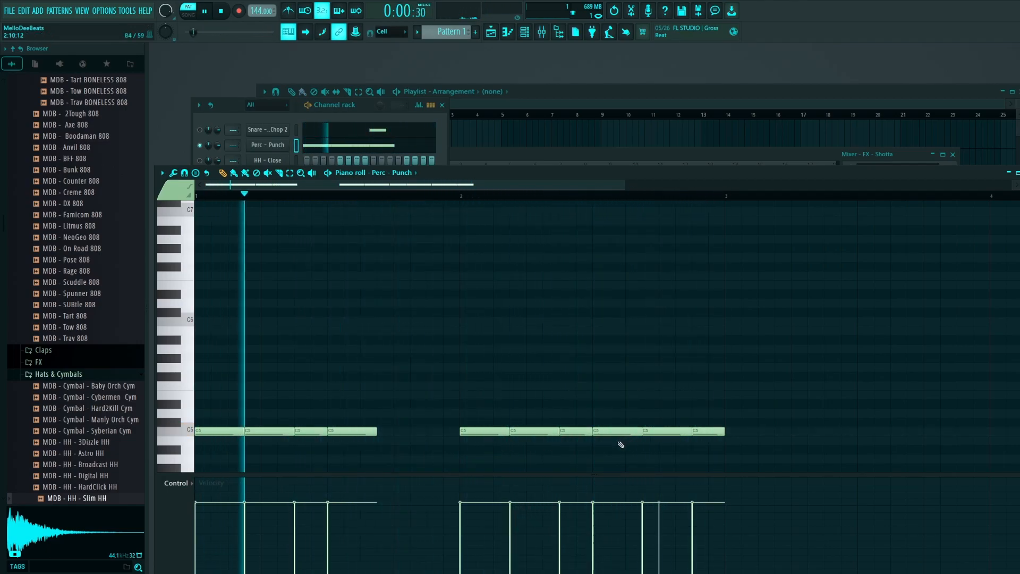
{"action": "key", "text": "space"}
{"action": "key", "text": "ctrl+z"}
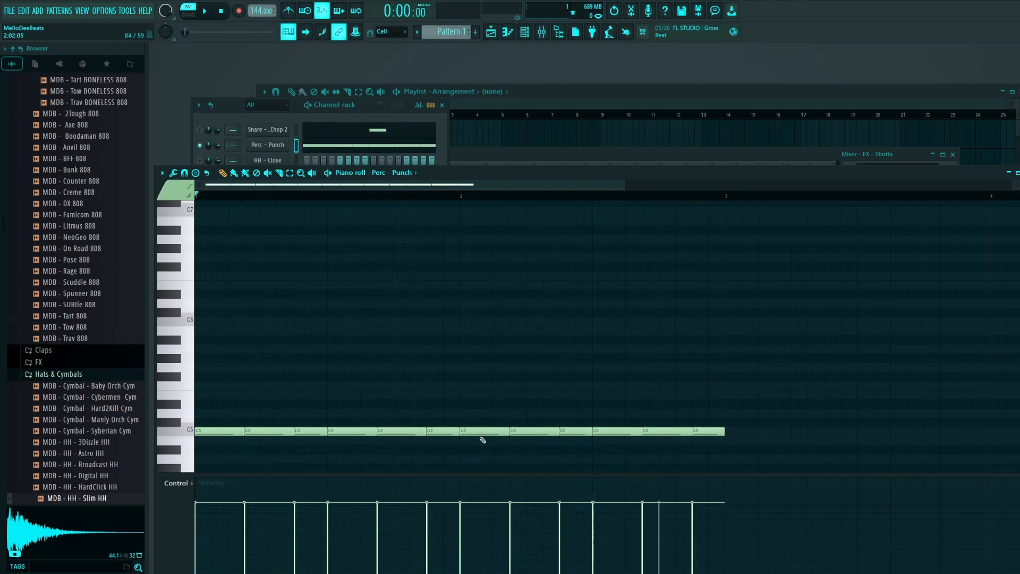
Shorten the last Perc - Punch note of bar 1 and add a one-step C5 note after it at reduced velocity.
{"action": "scroll", "coordinate": [455, 445], "scroll_direction": "up", "scroll_amount": 2, "text": "ctrl"}
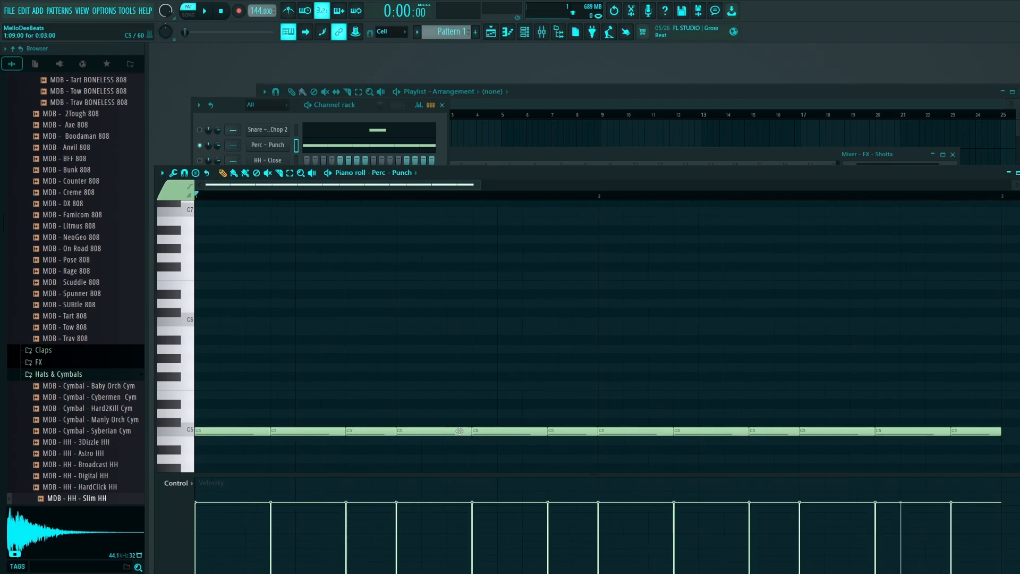
{"action": "left_click_drag", "start_coordinate": [596, 432], "coordinate": [574, 434]}
{"action": "left_click", "coordinate": [585, 432]}
{"action": "left_click_drag", "start_coordinate": [574, 519], "coordinate": [573, 549]}
Add two one-step C5 notes right after beat 3 of bar 1, play the pattern and lower both velocities.
{"action": "left_click", "coordinate": [425, 432]}
{"action": "left_click", "coordinate": [451, 431]}
{"action": "key", "text": "space"}
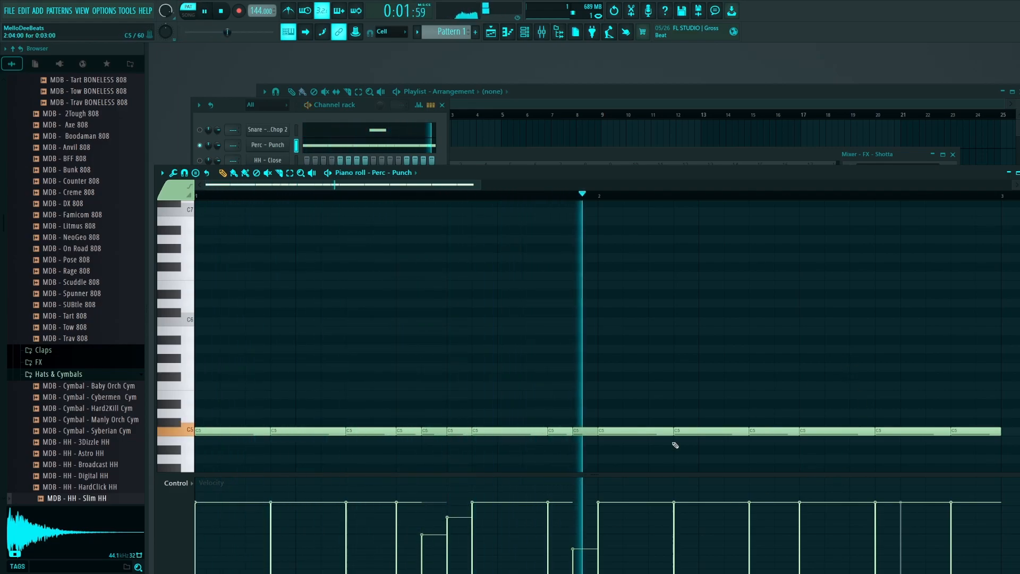
{"action": "key", "text": "space"}
{"action": "left_click_drag", "start_coordinate": [423, 551], "coordinate": [455, 546]}
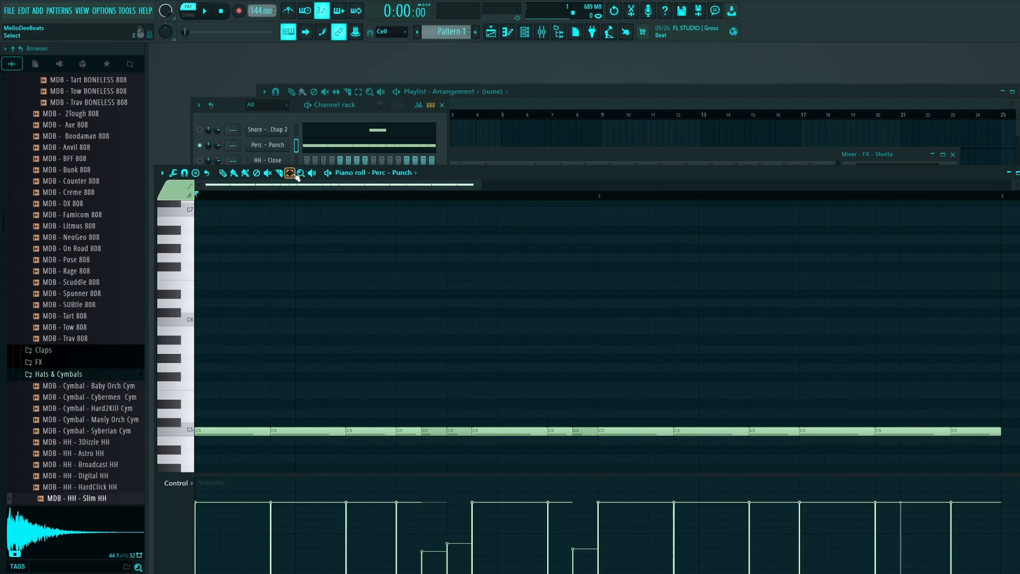
Try chopping the third Perc - Punch note of bar 1 with the Half-step pattern, and undo the chop and the added short notes.
{"action": "left_click", "coordinate": [370, 431]}
{"action": "key", "text": "alt+u"}
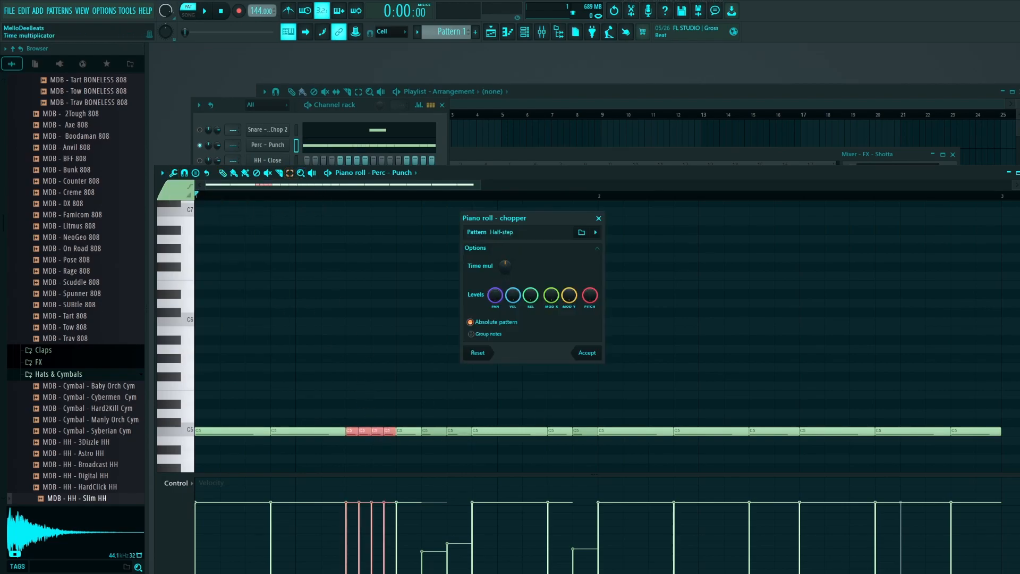
{"action": "left_click", "coordinate": [584, 352]}
{"action": "key", "text": "space"}
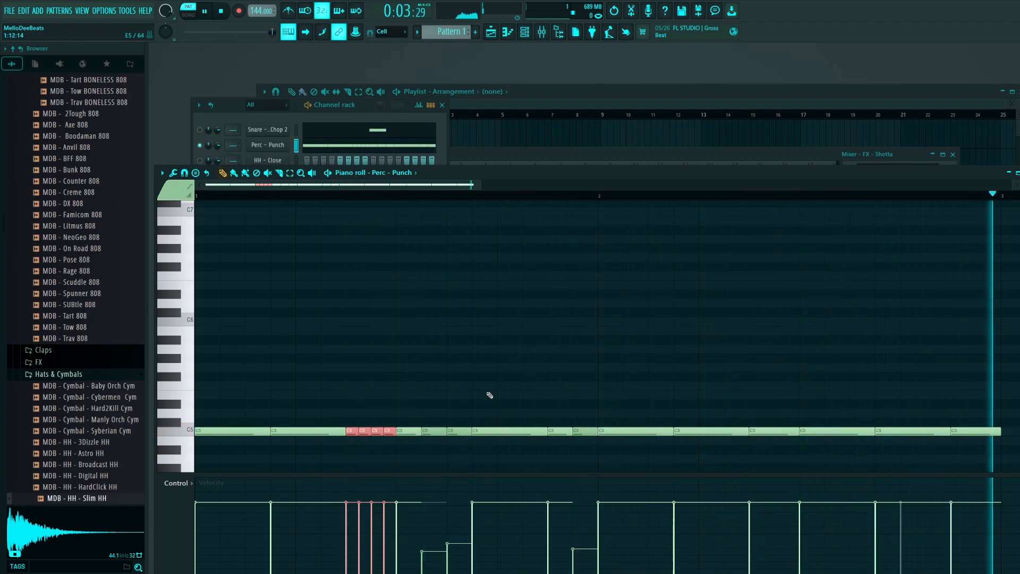
{"action": "key", "text": "space"}
{"action": "key", "text": "ctrl+z"}
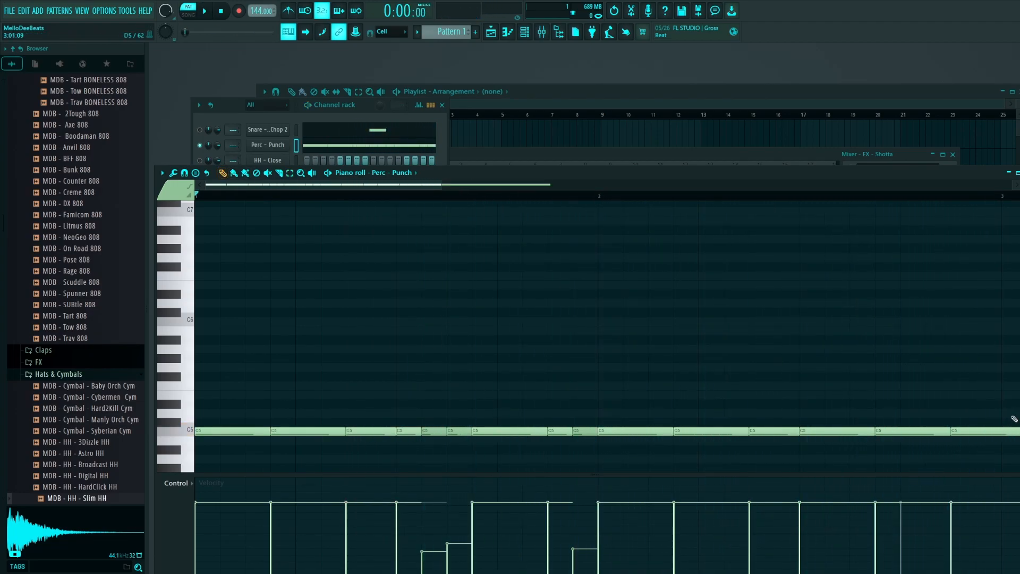
{"action": "key", "text": "ctrl+z"}
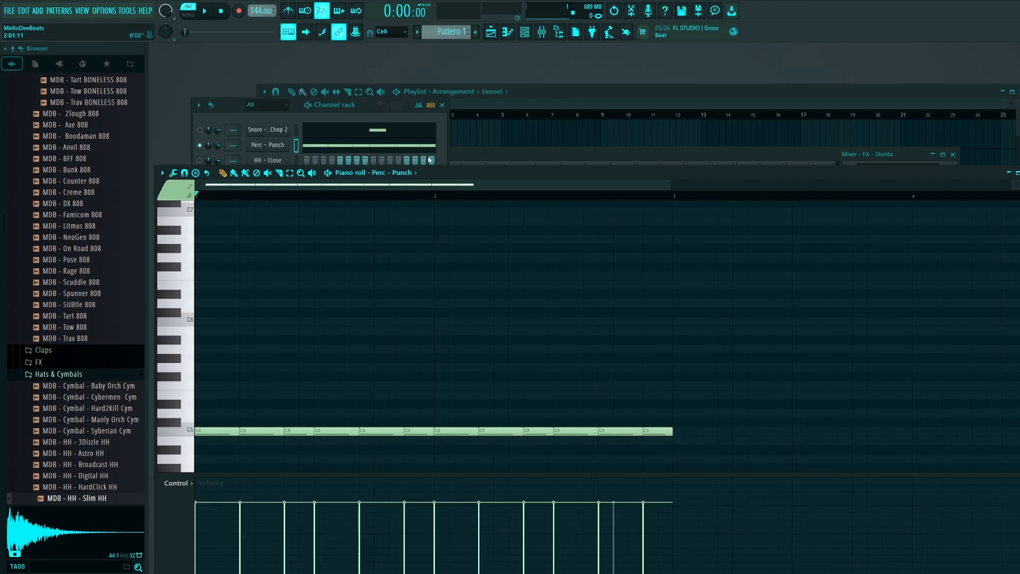
Copy the Perc - Punch notes into the HH - Close channel, and unmute that channel and lower its volume during playback.
{"action": "left_click", "coordinate": [295, 152]}
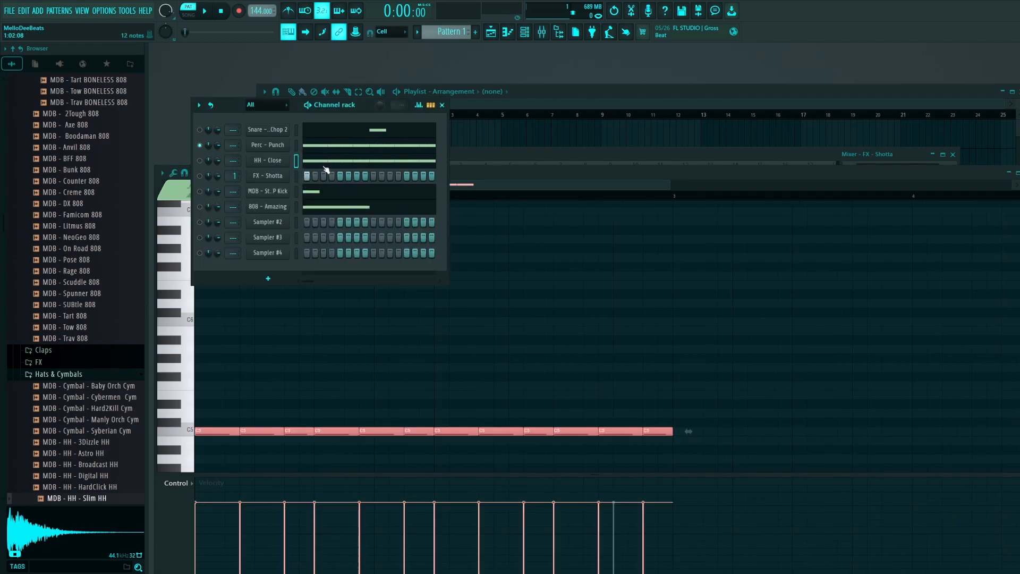
{"action": "left_click", "coordinate": [199, 161]}
{"action": "key", "text": "space"}
{"action": "left_click_drag", "start_coordinate": [217, 160], "coordinate": [213, 163]}
{"action": "left_click", "coordinate": [456, 184]}
{"action": "key", "text": "space"}
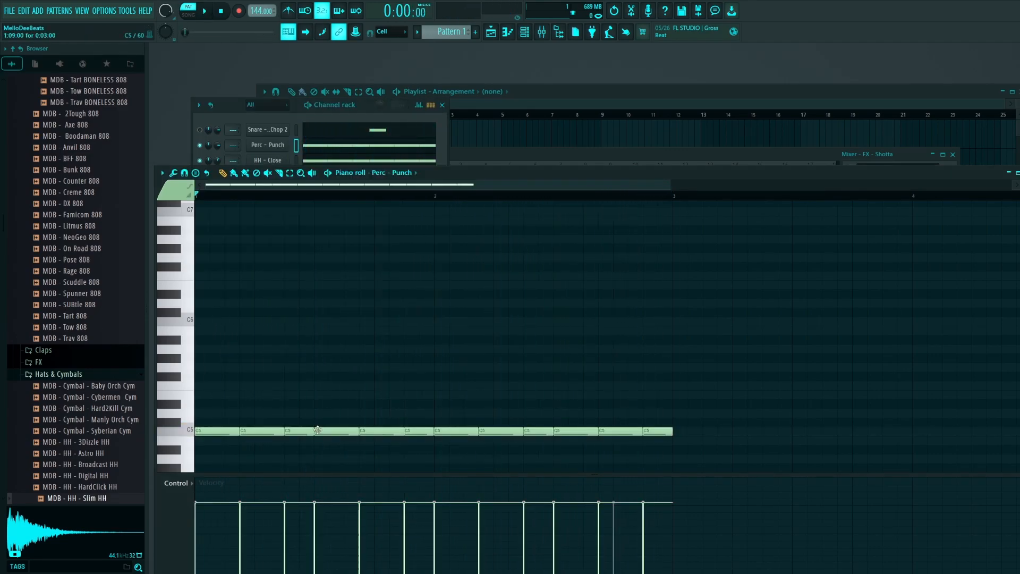
Delete the last two Perc - Punch notes of bar 1 and of bar 2, and play the pattern.
{"action": "right_click", "coordinate": [383, 430]}
{"action": "right_click", "coordinate": [412, 428]}
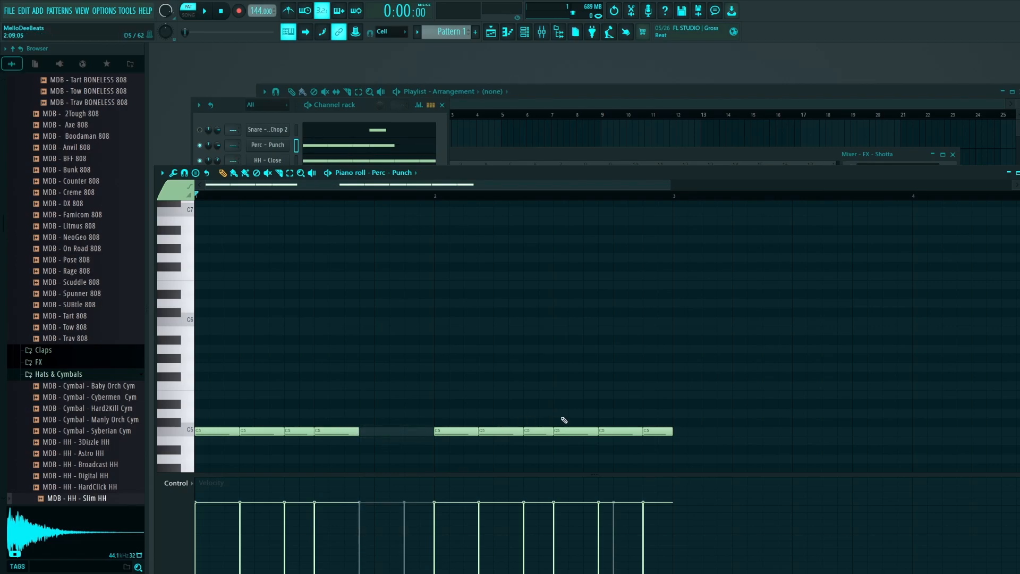
{"action": "right_click", "coordinate": [611, 430]}
{"action": "right_click", "coordinate": [659, 430]}
{"action": "key", "text": "space"}
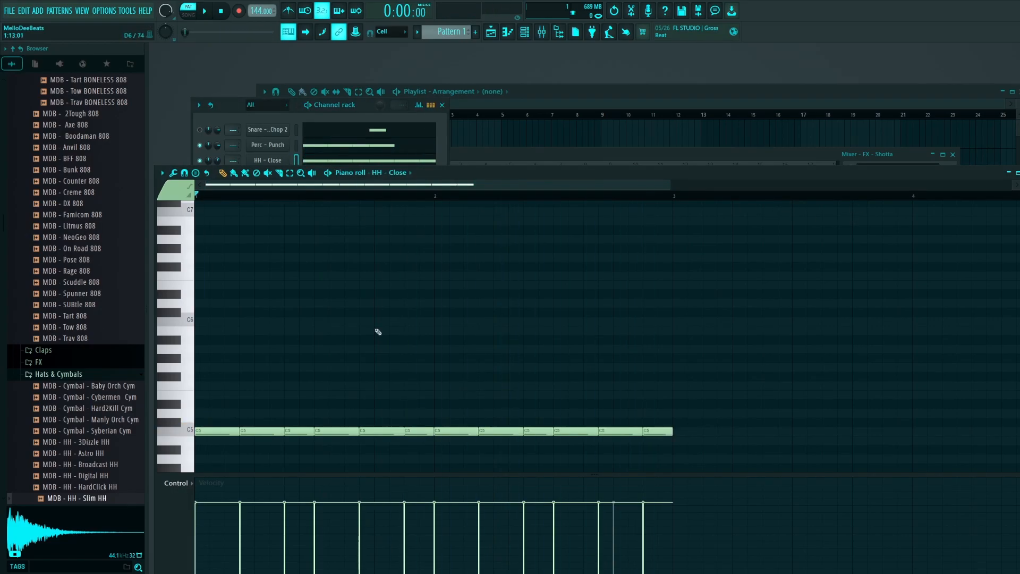
Add short lower-velocity C5 notes to HH - Close after beat 3 and at the end of bar 1 and around beat 4 of bar 2, checking by playback.
{"action": "scroll", "coordinate": [349, 360], "scroll_direction": "down", "scroll_amount": 4}
{"action": "key", "text": "space"}
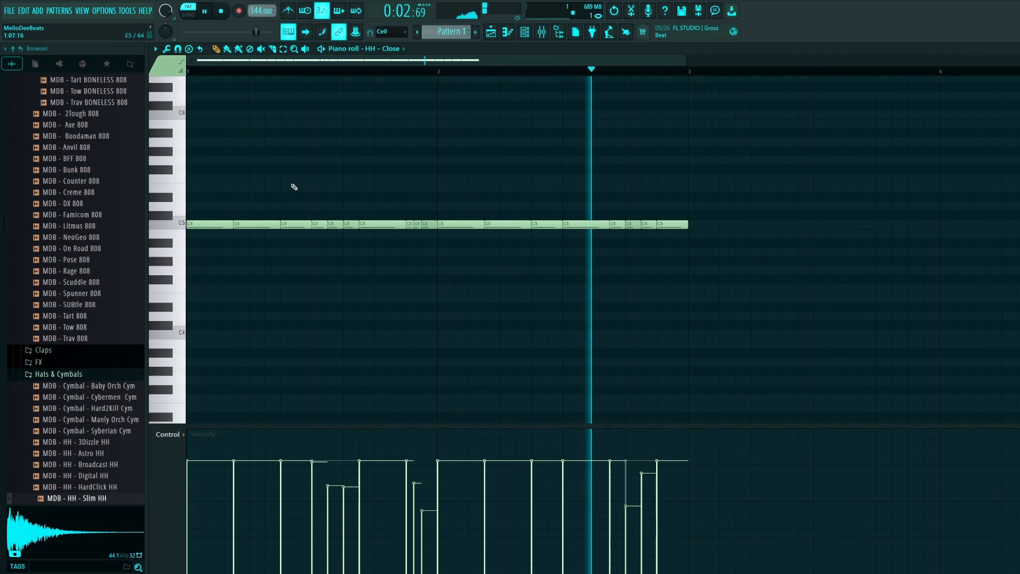
{"action": "key", "text": "space"}
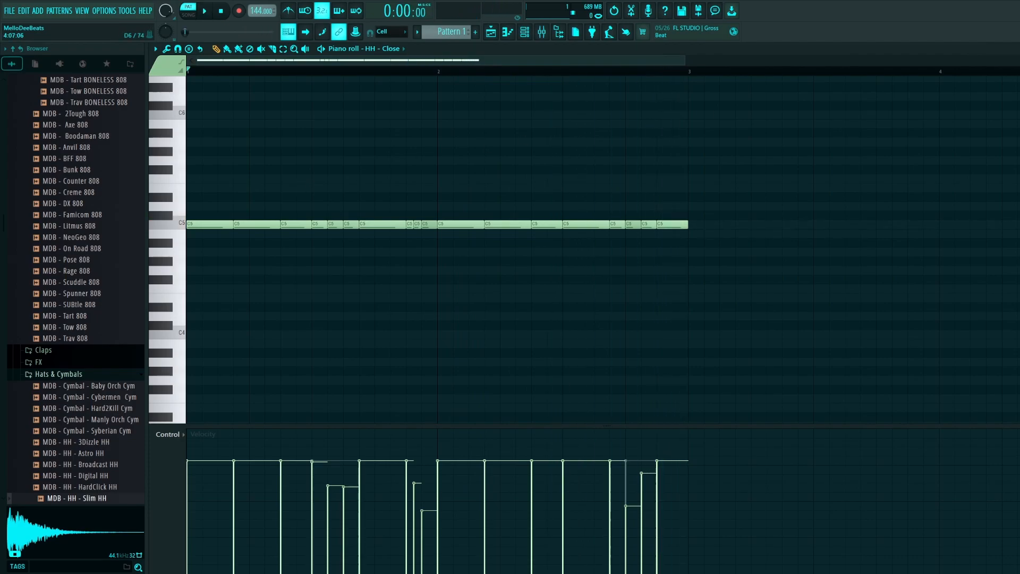
{"action": "key", "text": "Escape"}
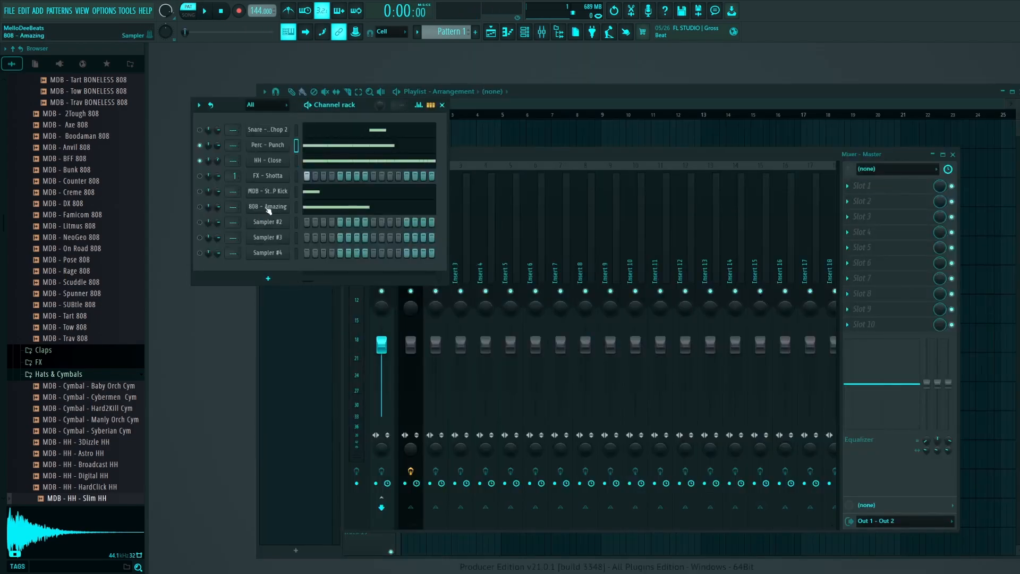
Examine the chopped-note variation in bar 3 of the eight-bar Perc - Punch pattern and play the pattern.
{"action": "left_click", "coordinate": [363, 164]}
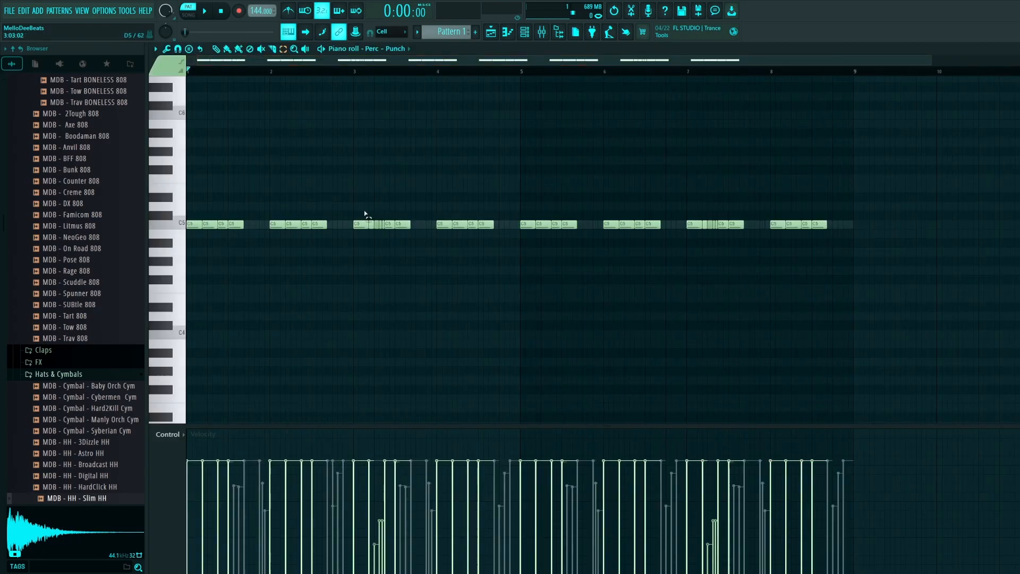
{"action": "left_click_drag", "start_coordinate": [352, 202], "coordinate": [405, 250]}
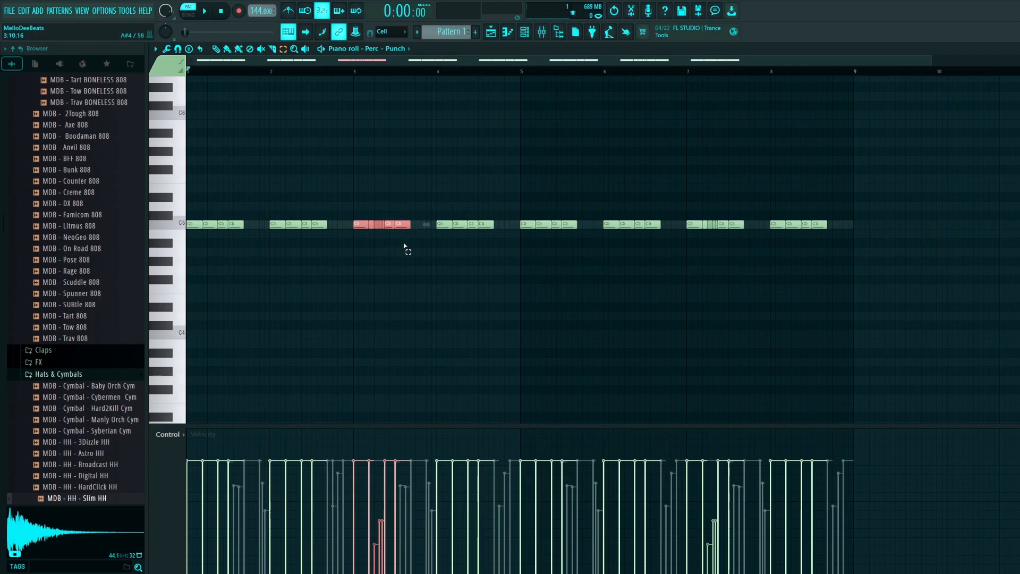
{"action": "left_click", "coordinate": [238, 166]}
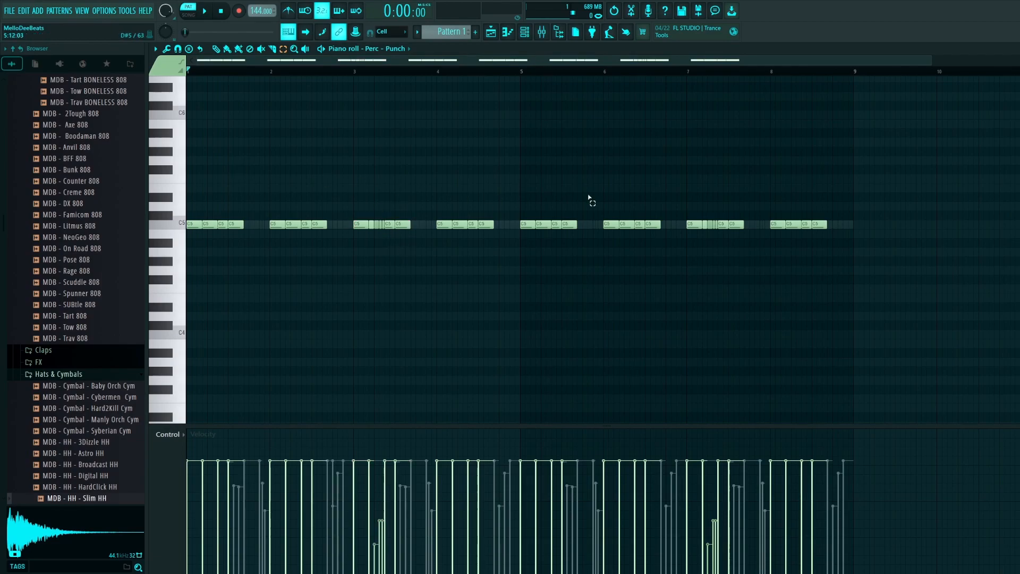
{"action": "key", "text": "space"}
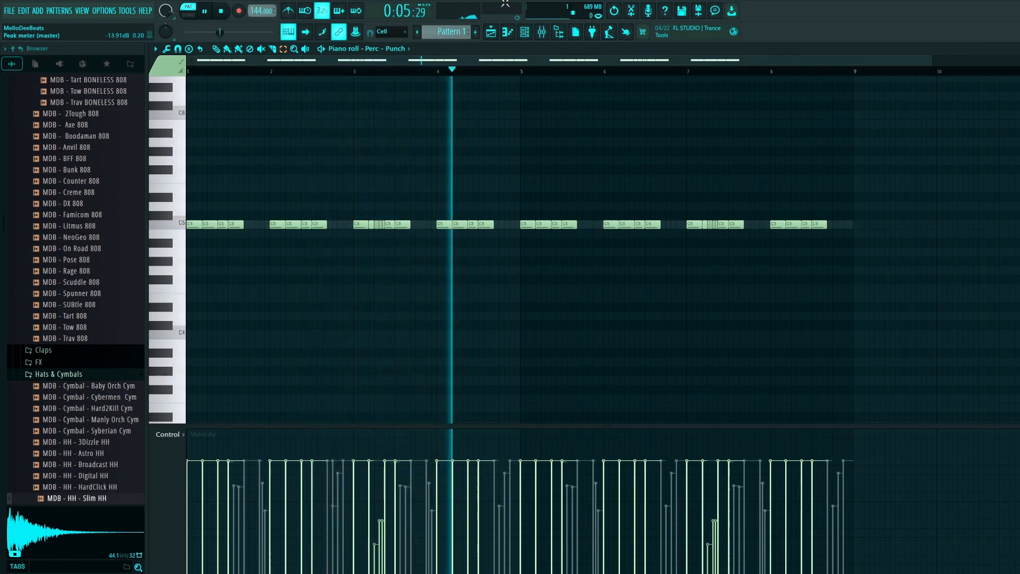
{"action": "key", "text": "space"}
Play the two-bar snare pattern, try its second note at step 15 of bar 2, and play it again.
{"action": "key", "text": "Down"}
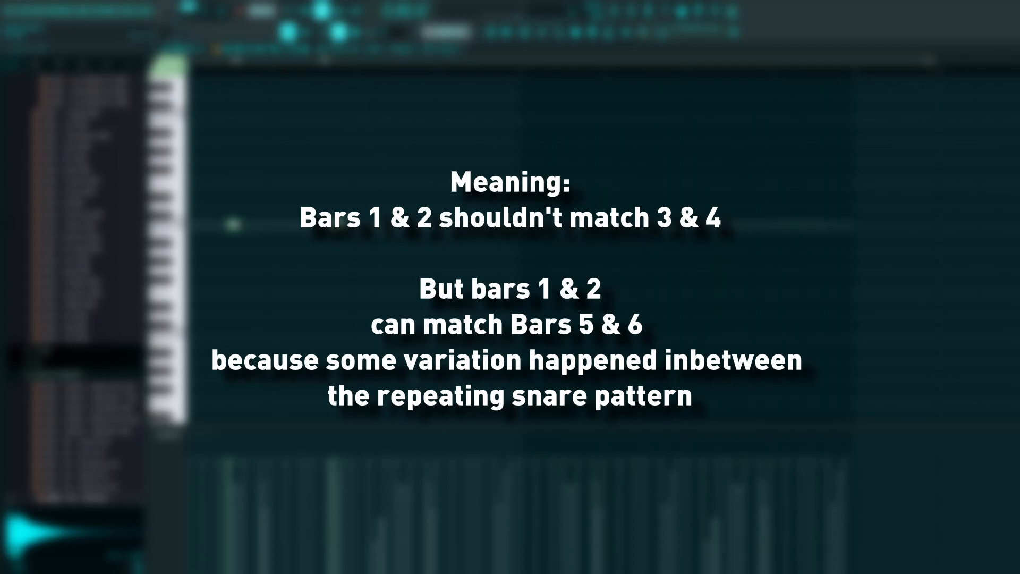
{"action": "scroll", "coordinate": [450, 91], "scroll_direction": "up", "scroll_amount": 4}
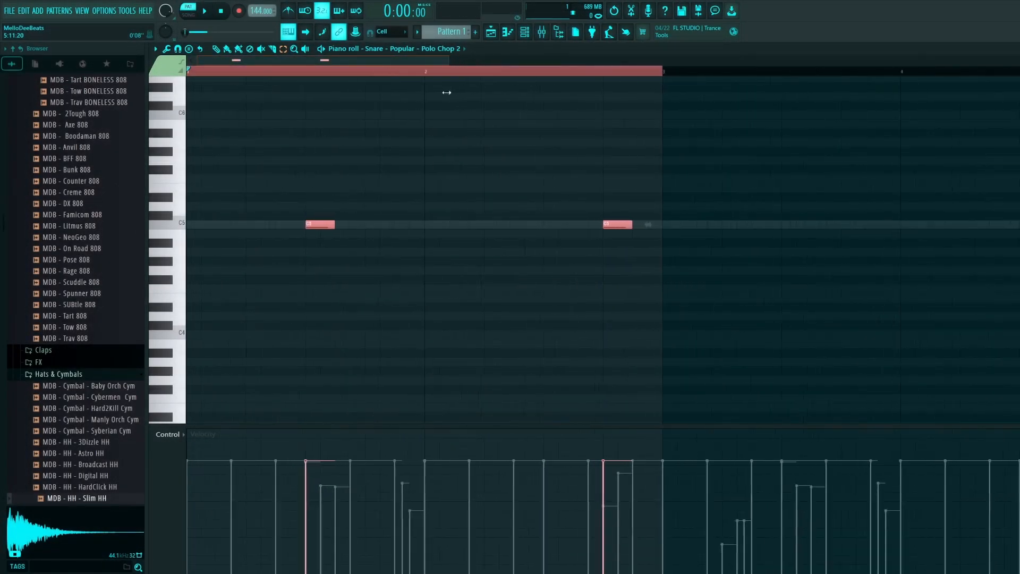
{"action": "scroll", "coordinate": [355, 102], "scroll_direction": "up", "scroll_amount": 3}
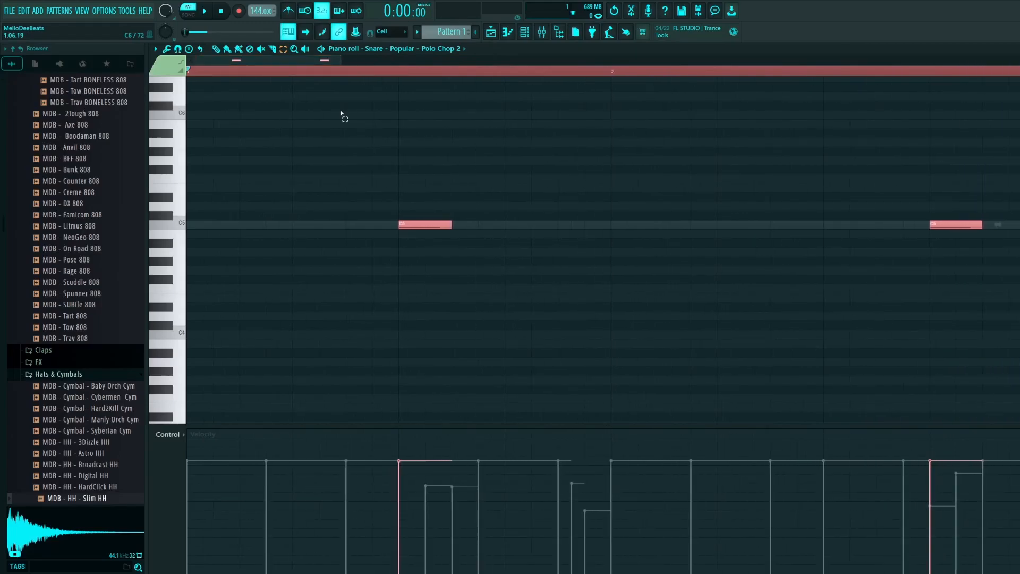
{"action": "key", "text": "space"}
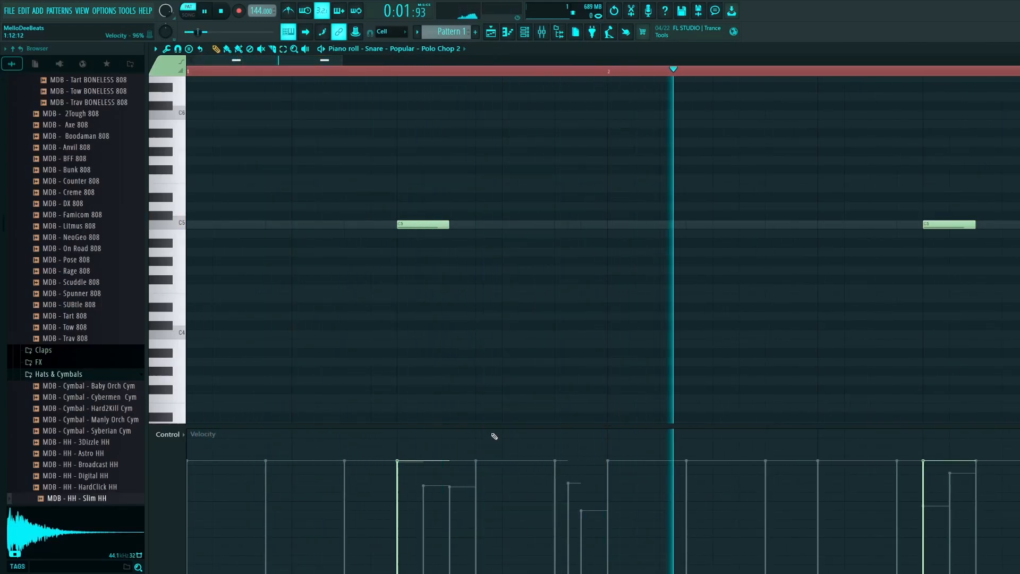
{"action": "key", "text": "space"}
{"action": "left_click_drag", "start_coordinate": [933, 227], "coordinate": [986, 229]}
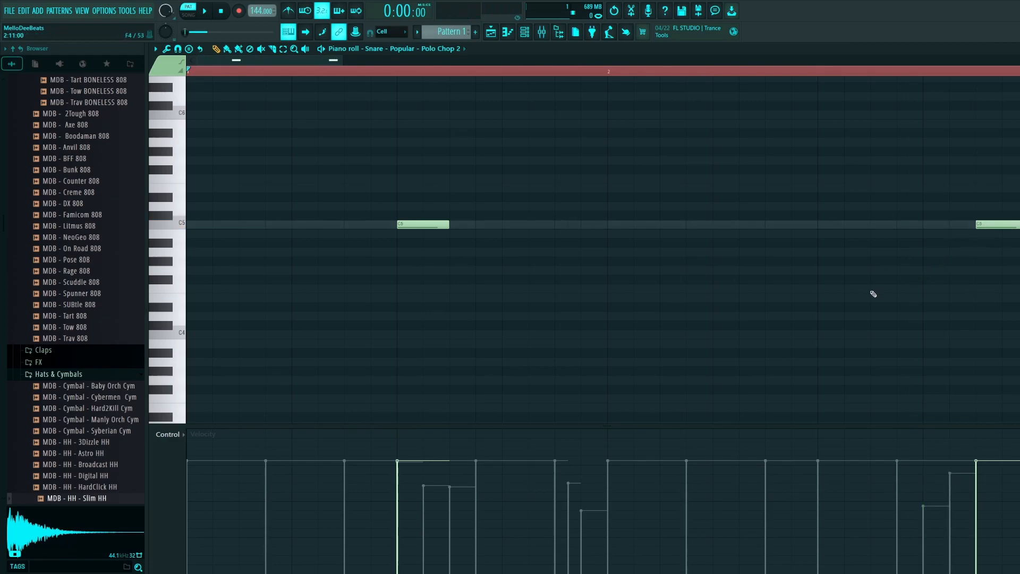
{"action": "key", "text": "space"}
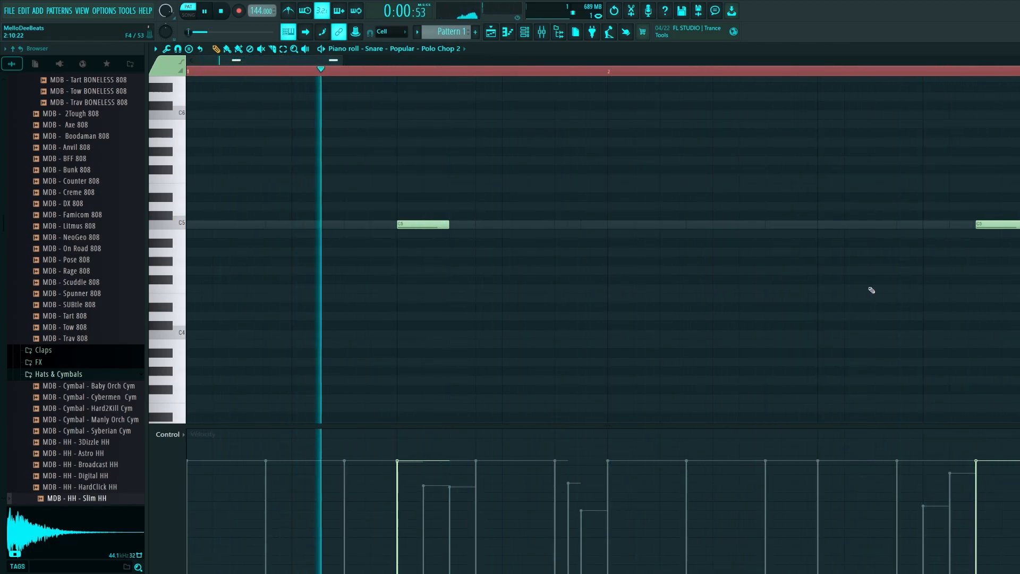
{"action": "key", "text": "space"}
Try the second snare note on beat 2 of bar 2 and play the pattern.
{"action": "left_click_drag", "start_coordinate": [983, 224], "coordinate": [719, 225]}
{"action": "key", "text": "space"}
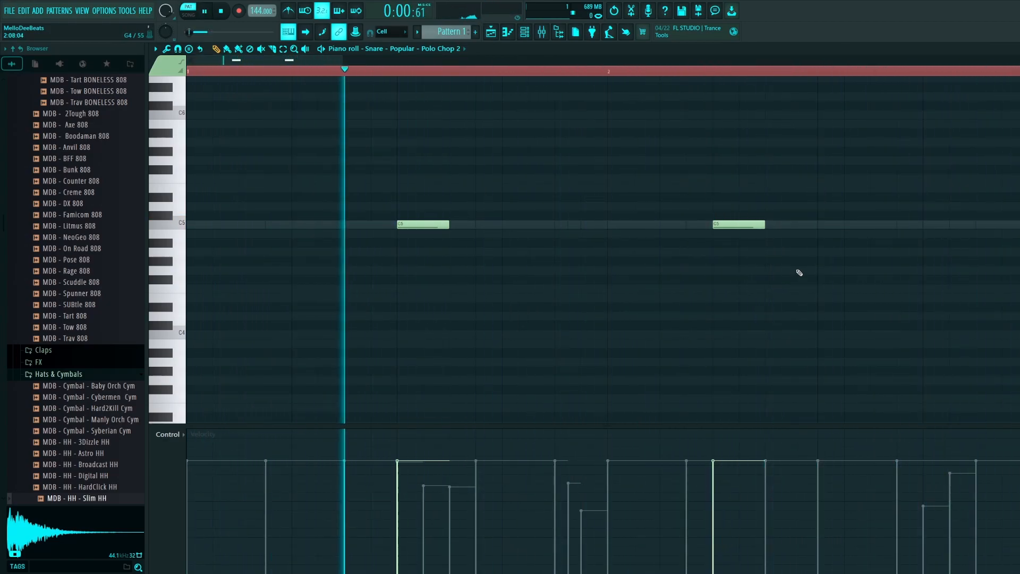
{"action": "key", "text": "space"}
Delete the bar 2 snare note, try C5 snares at steps 7 and 9 of bar 2, and play the pattern.
{"action": "right_click", "coordinate": [754, 226]}
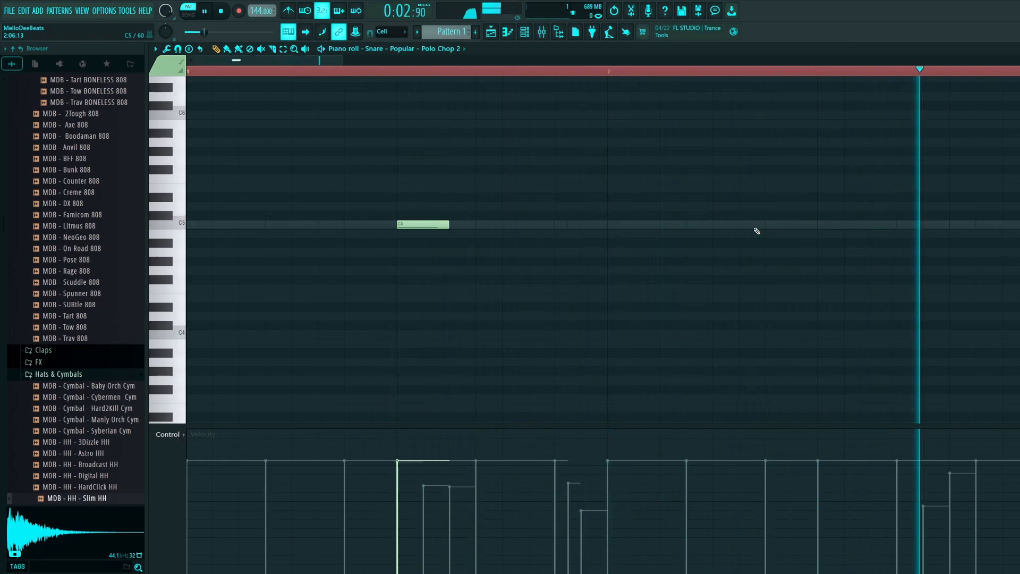
{"action": "key", "text": "space"}
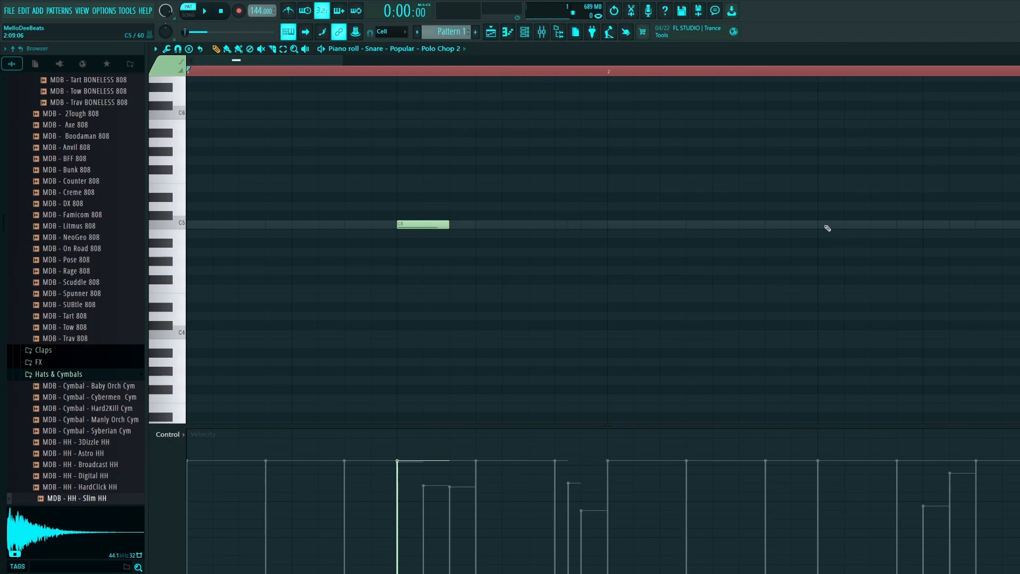
{"action": "left_click", "coordinate": [845, 224]}
{"action": "left_click", "coordinate": [792, 224]}
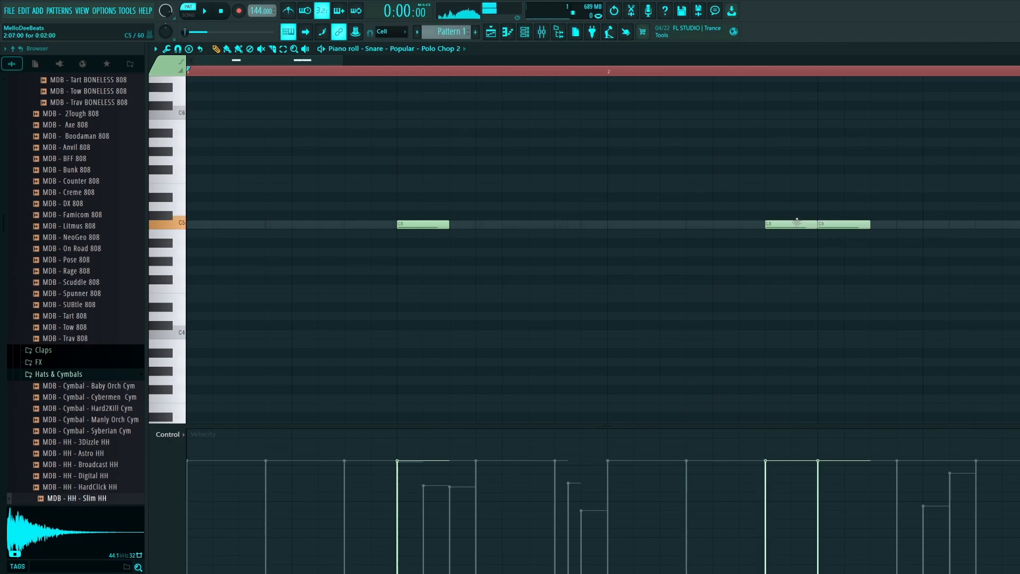
{"action": "key", "text": "space"}
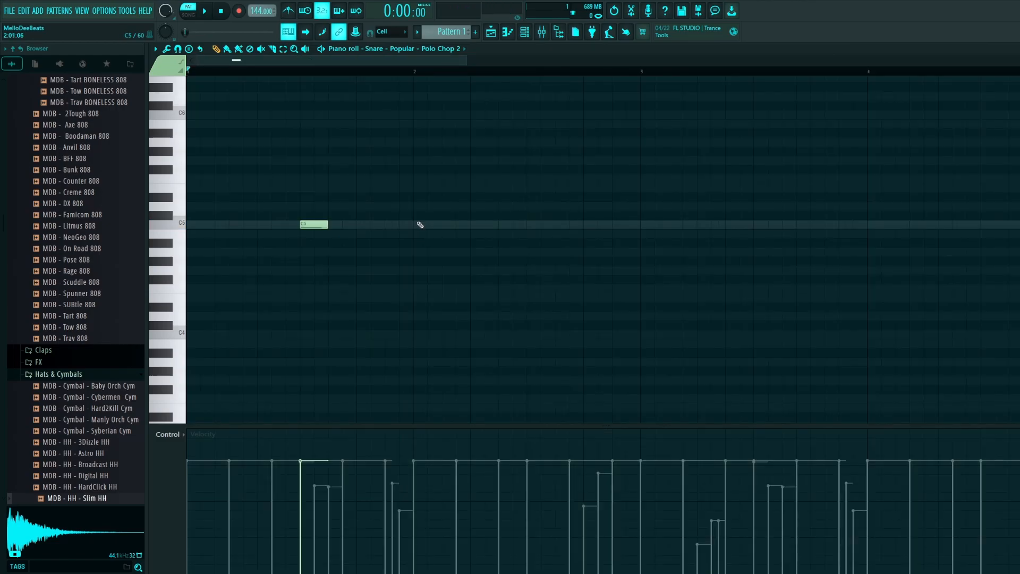
Add C5 snare notes at steps 3 and 7 of bar 2 and play the pattern.
{"action": "left_click", "coordinate": [447, 224]}
{"action": "left_click", "coordinate": [503, 225]}
{"action": "key", "text": "space"}
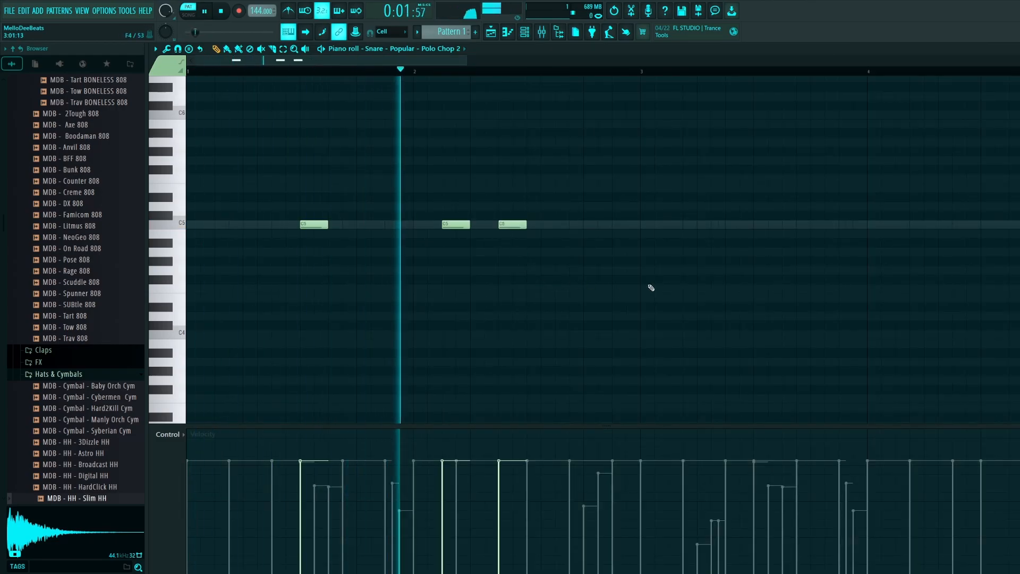
{"action": "key", "text": "space"}
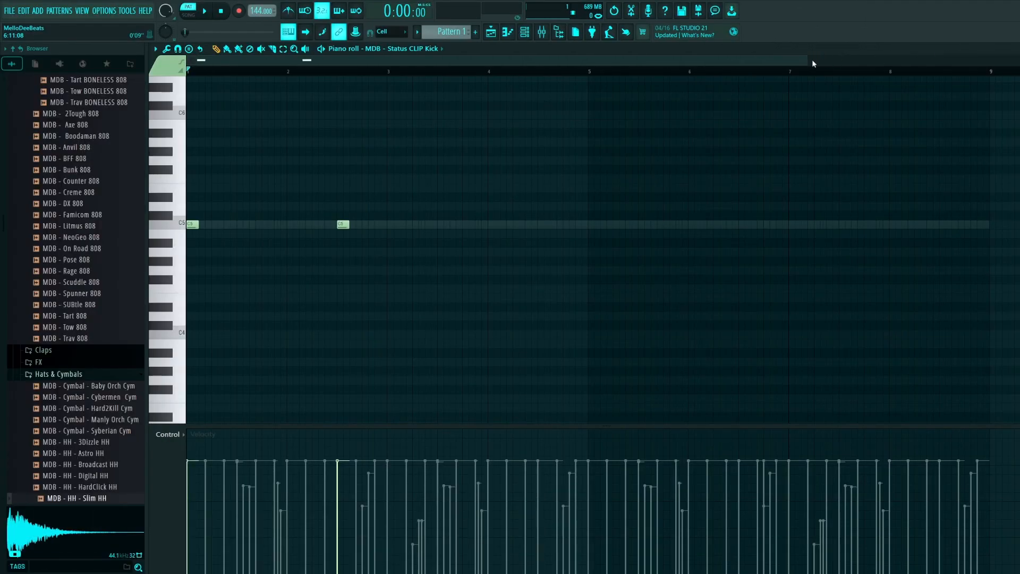
Delete the Status CLIP Kick note on beat 3 of bar 2, play the pattern, and undo the deletion.
{"action": "left_click_drag", "start_coordinate": [808, 61], "coordinate": [338, 61]}
{"action": "right_click", "coordinate": [864, 223]}
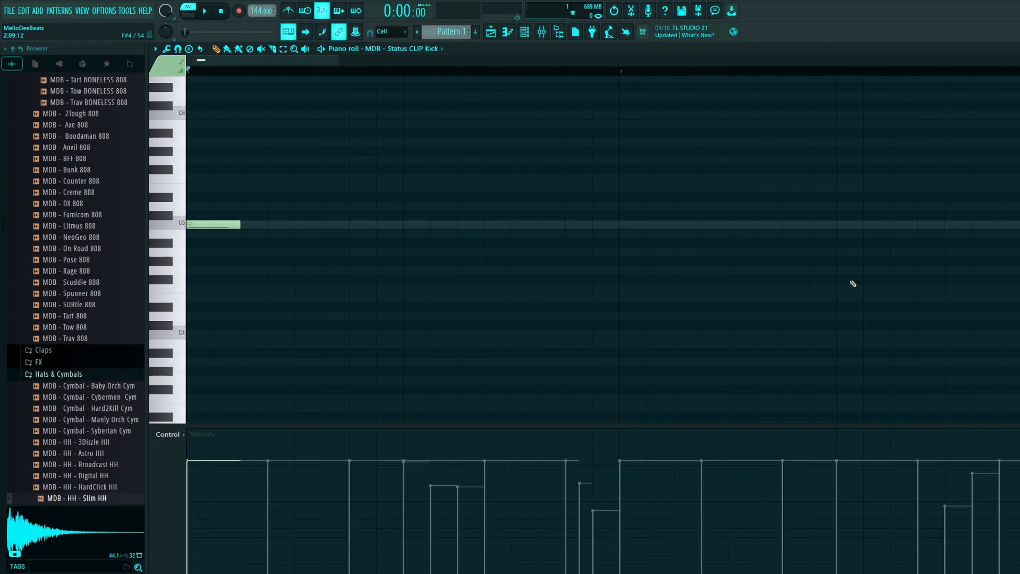
{"action": "key", "text": "space"}
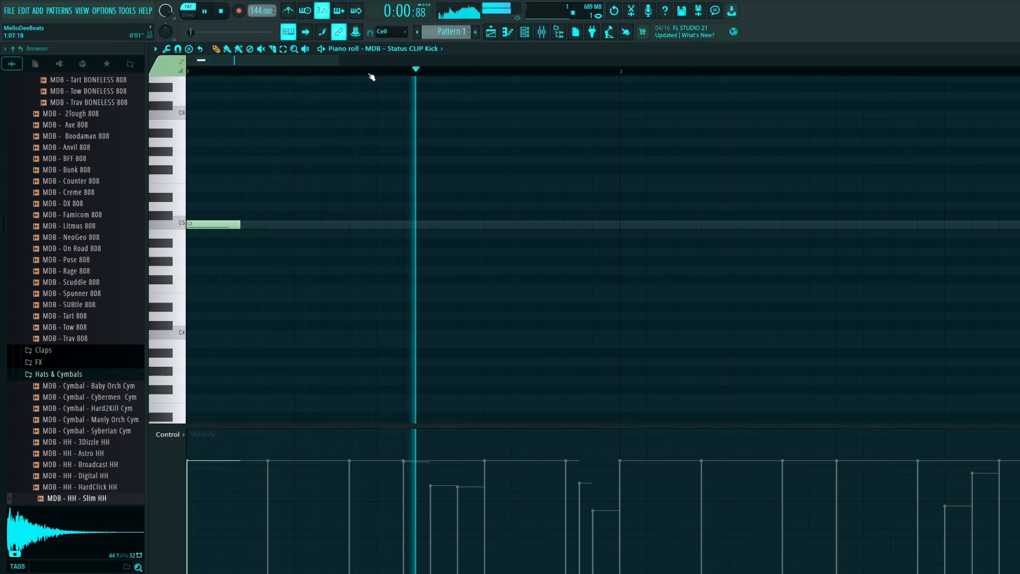
{"action": "left_click_drag", "start_coordinate": [338, 62], "coordinate": [342, 62]}
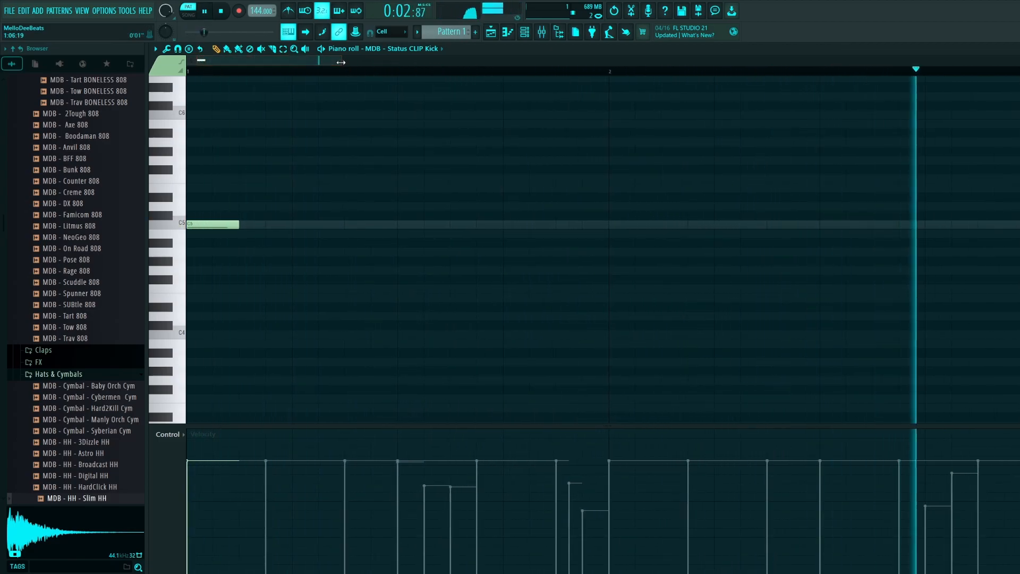
{"action": "key", "text": "space"}
{"action": "key", "text": "ctrl+z"}
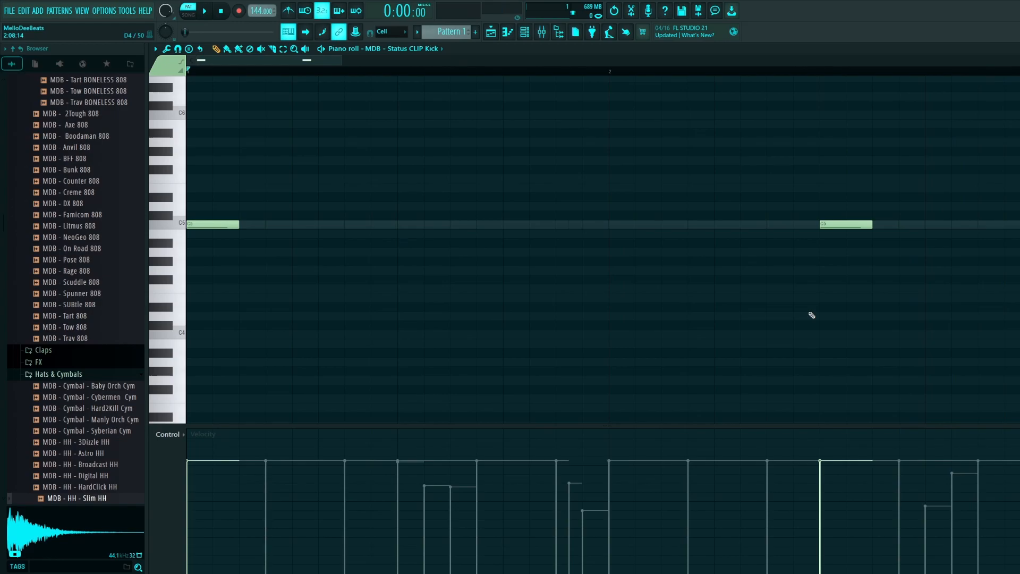
Play the kick pattern, try an extra C5 kick on beat 4 of bar 2 with playback, and undo it.
{"action": "key", "text": "space"}
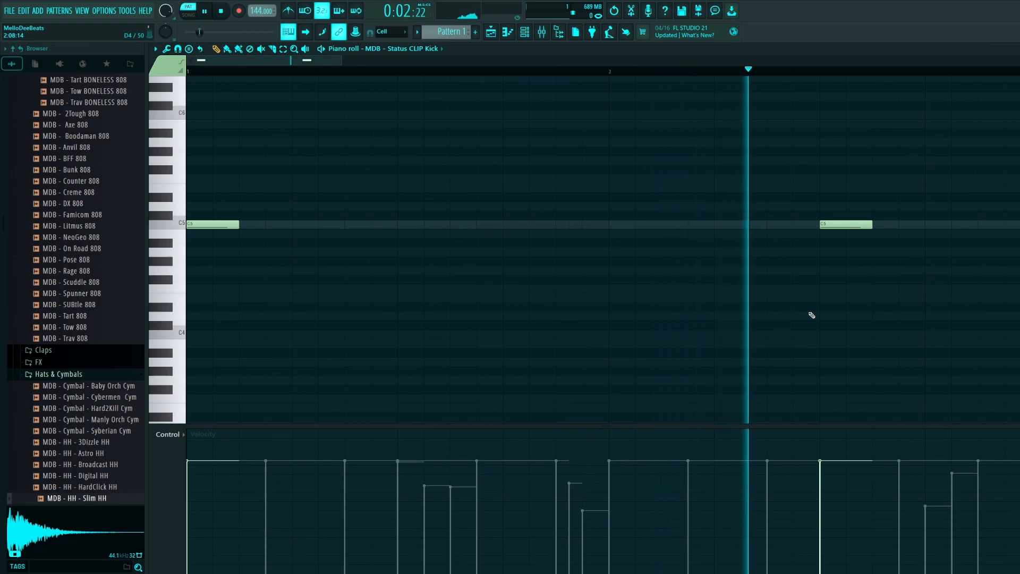
{"action": "key", "text": "space"}
{"action": "left_click", "coordinate": [930, 224]}
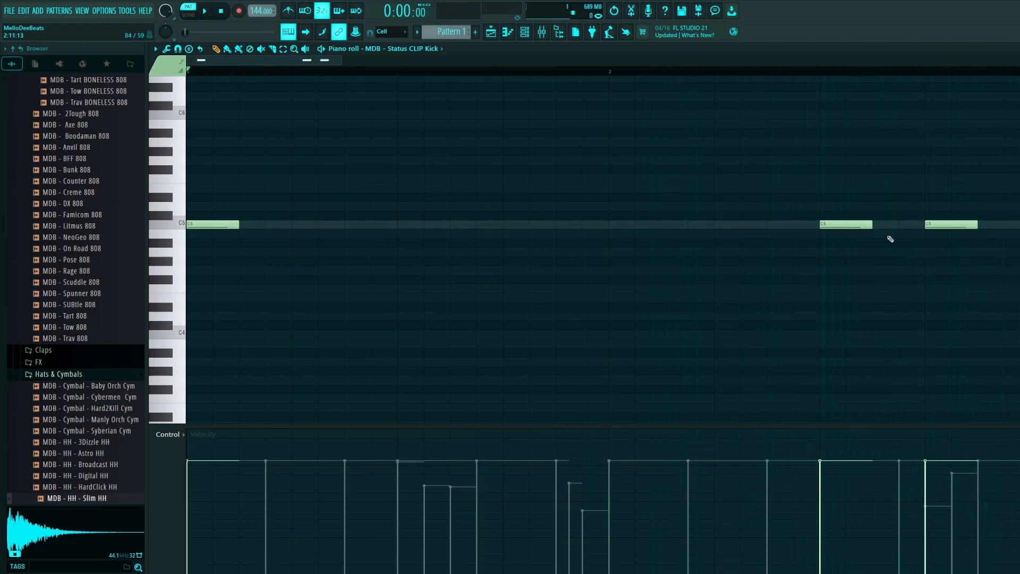
{"action": "key", "text": "space"}
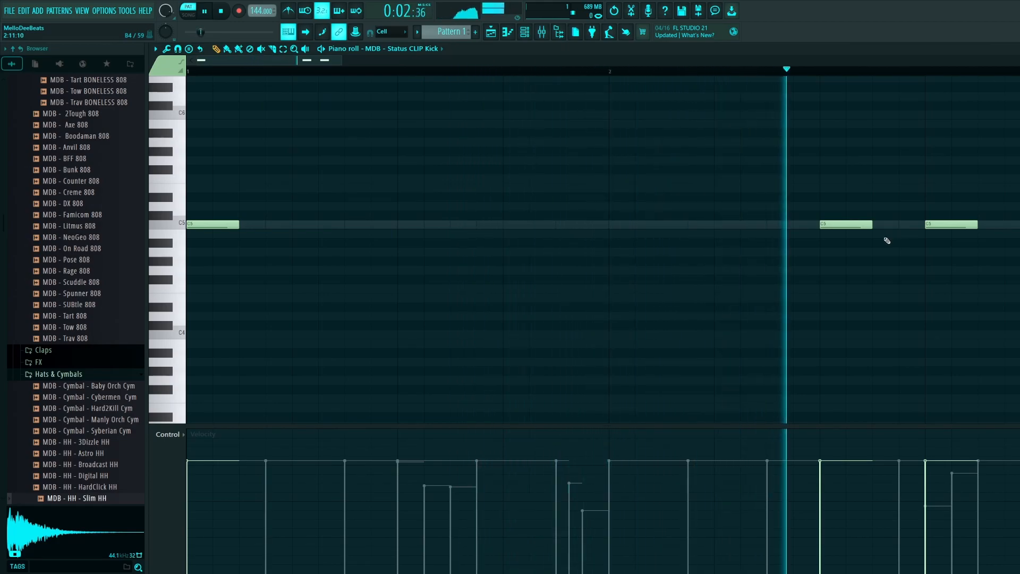
{"action": "key", "text": "space"}
{"action": "key", "text": "ctrl+z"}
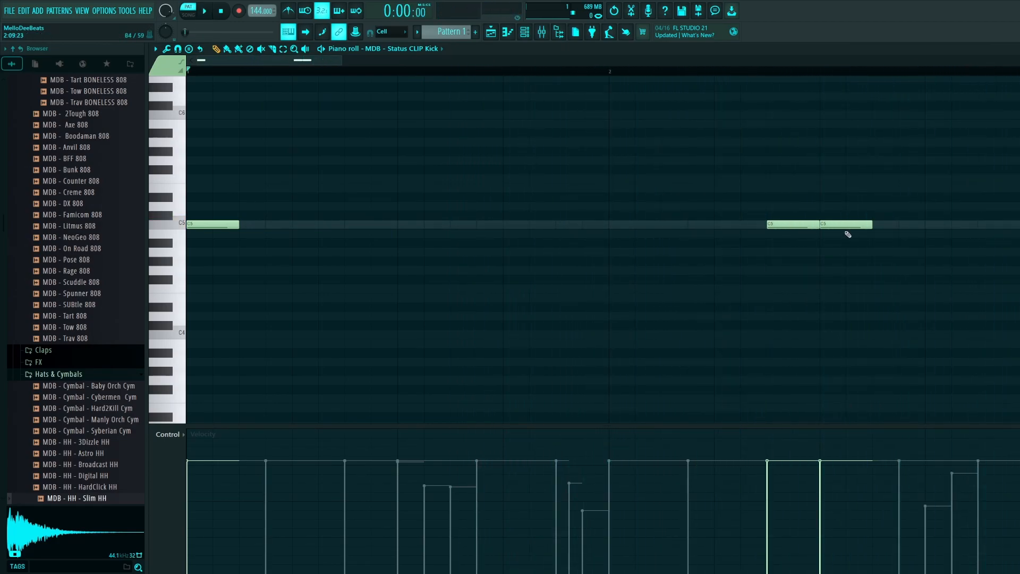
Try an extra C5 kick at step 7 of bar 2, play the pattern, and delete that note.
{"action": "key", "text": "space"}
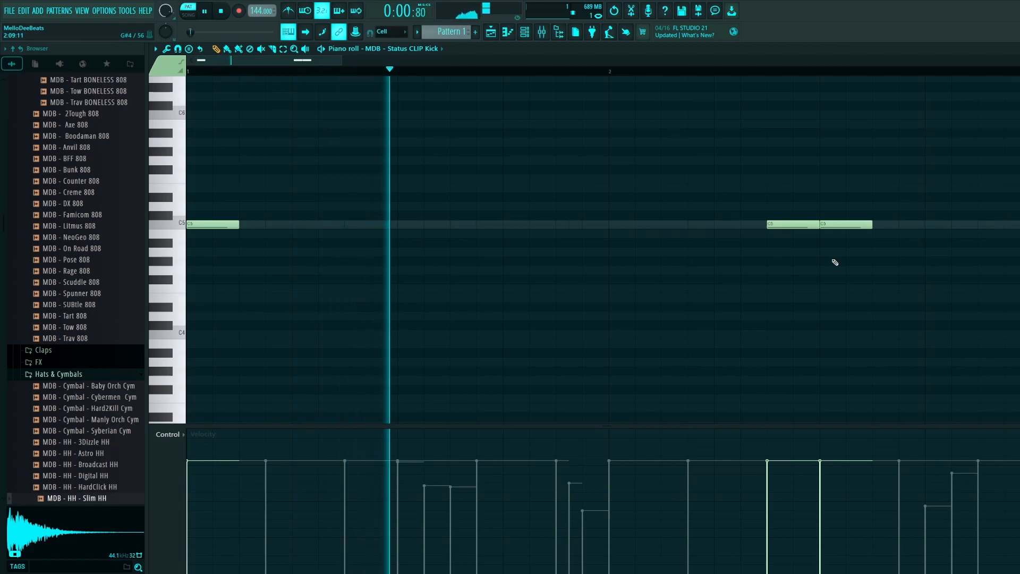
{"action": "key", "text": "space"}
{"action": "right_click", "coordinate": [792, 224]}
Try extra C5 kicks at steps 15 and 13 of bar 1, playing after each addition, and delete both.
{"action": "left_click", "coordinate": [564, 225]}
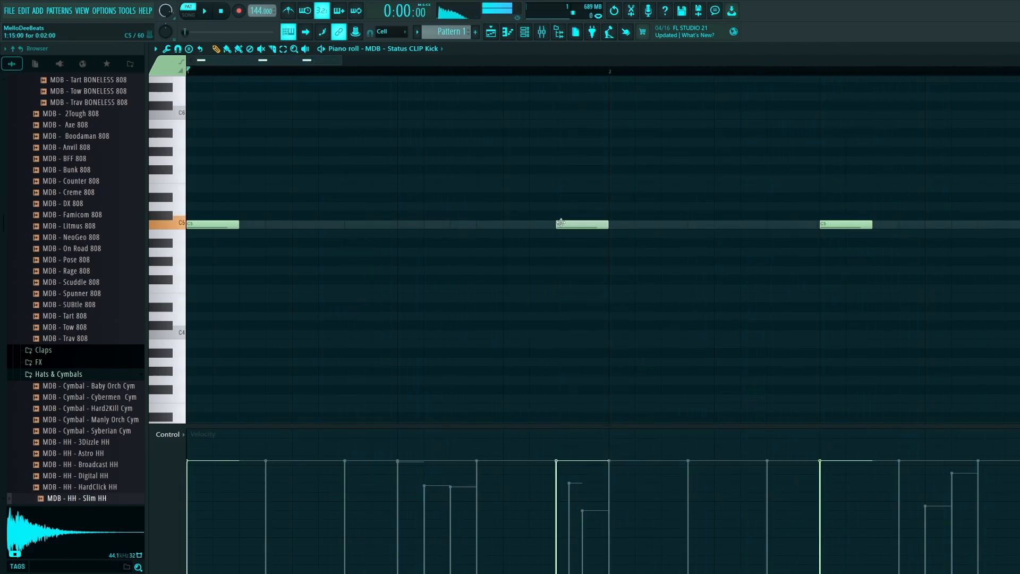
{"action": "key", "text": "space"}
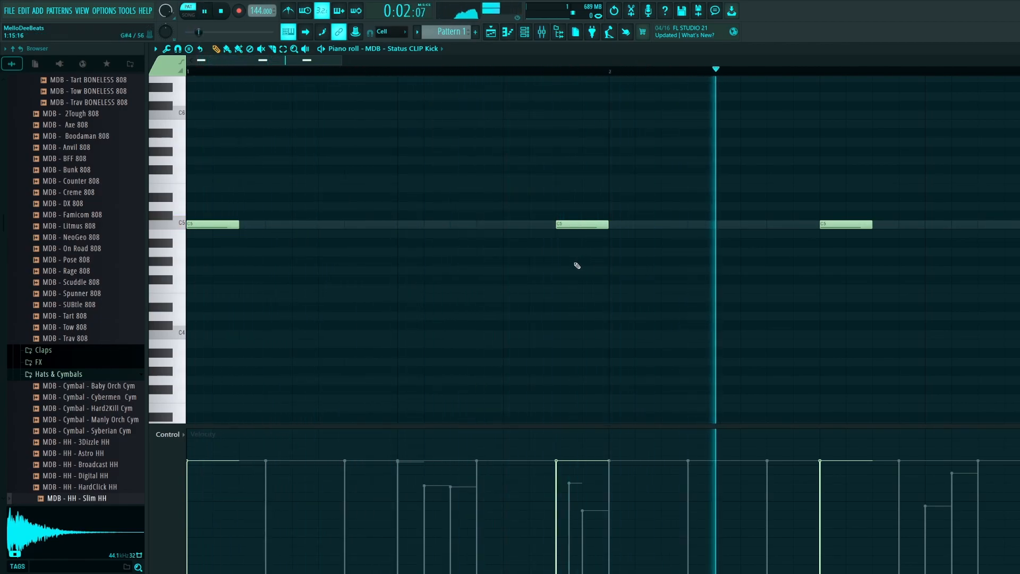
{"action": "key", "text": "space"}
{"action": "left_click", "coordinate": [516, 225]}
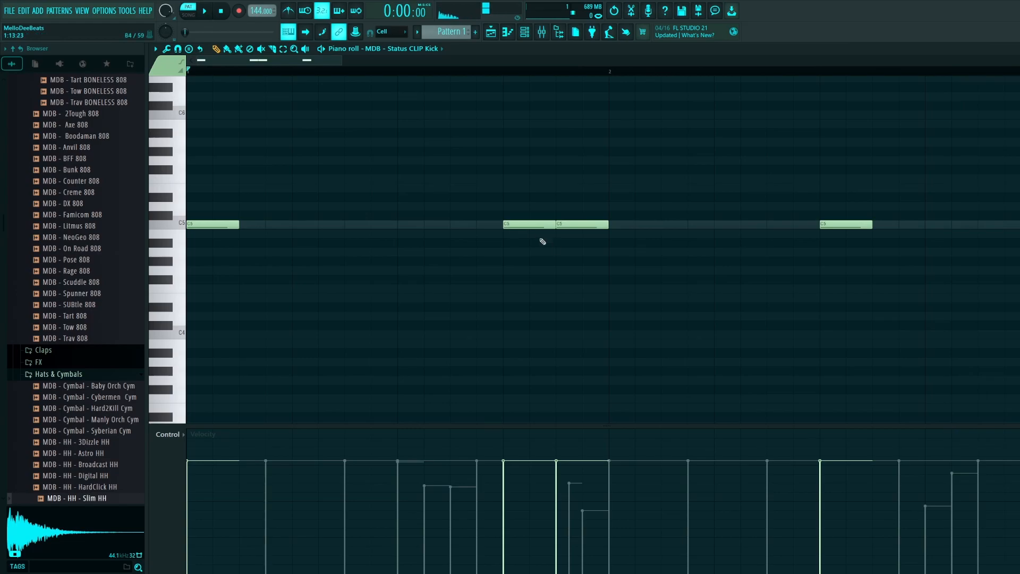
{"action": "key", "text": "space"}
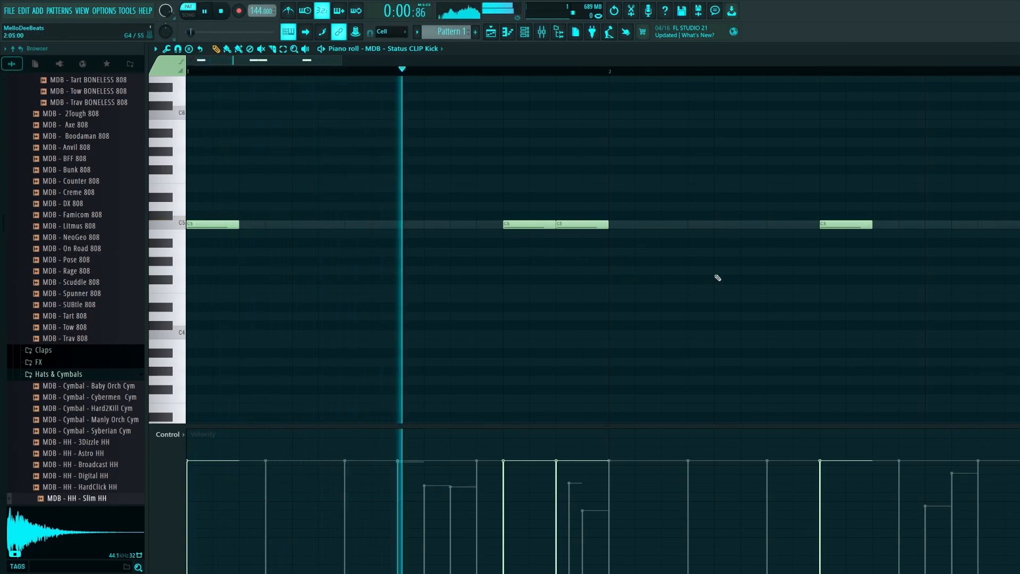
{"action": "right_click", "coordinate": [579, 225]}
{"action": "right_click", "coordinate": [526, 226]}
{"action": "key", "text": "space"}
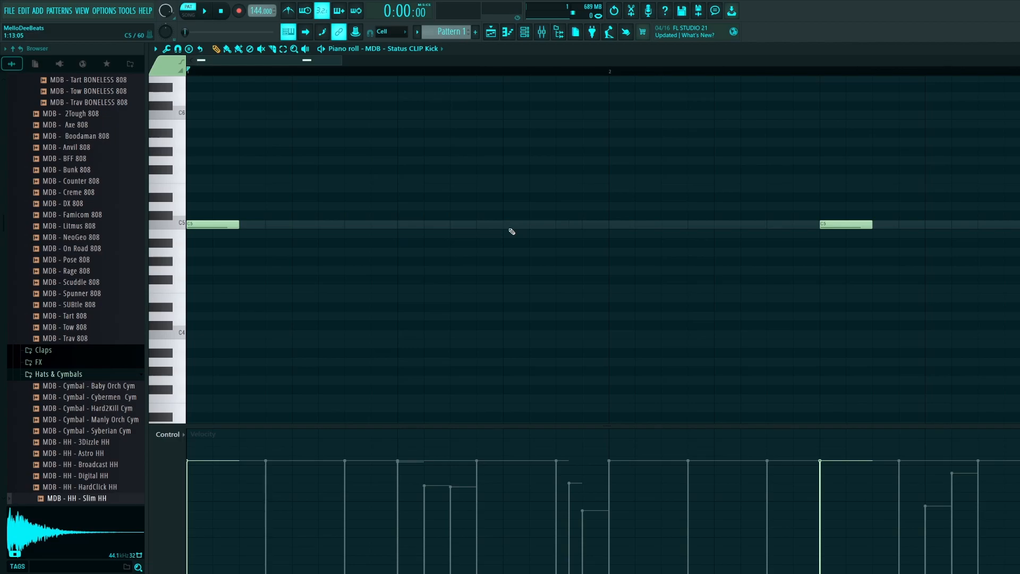
Try extra C5 kicks at steps 11 and 13 of bar 2, play the pattern, and remove both notes.
{"action": "left_click", "coordinate": [883, 225]}
{"action": "left_click", "coordinate": [932, 225]}
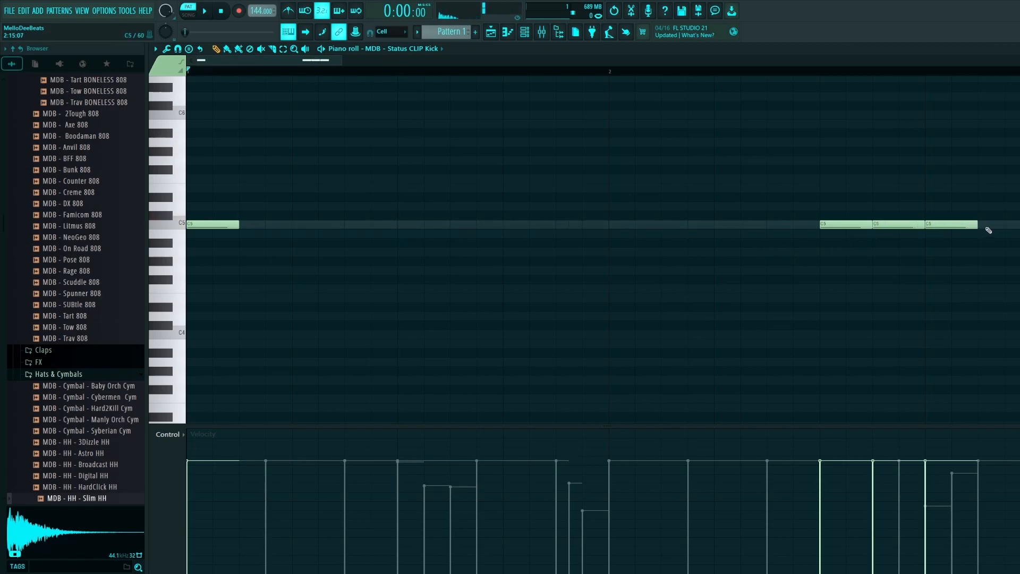
{"action": "key", "text": "space"}
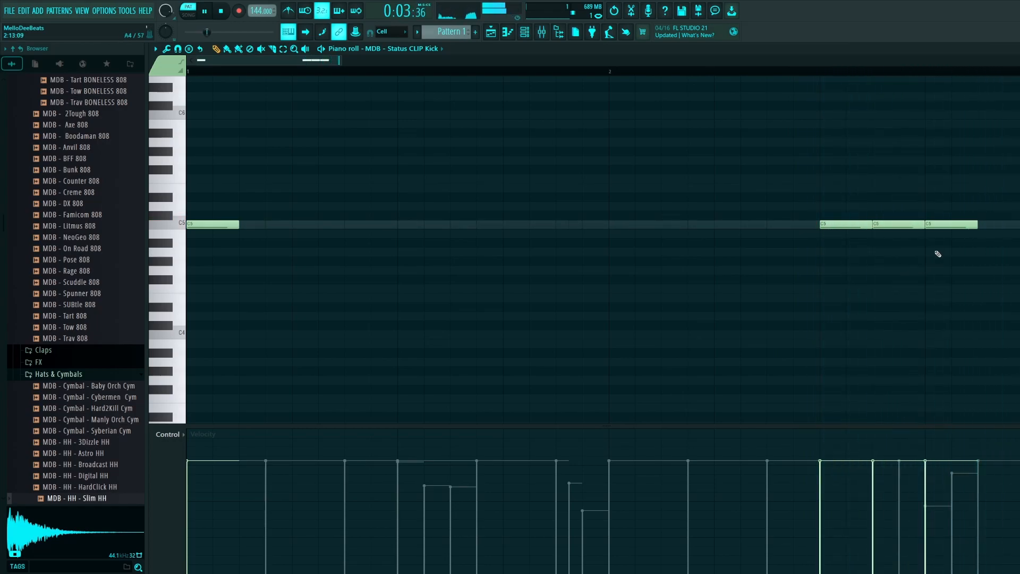
{"action": "key", "text": "space"}
{"action": "right_click", "coordinate": [898, 225]}
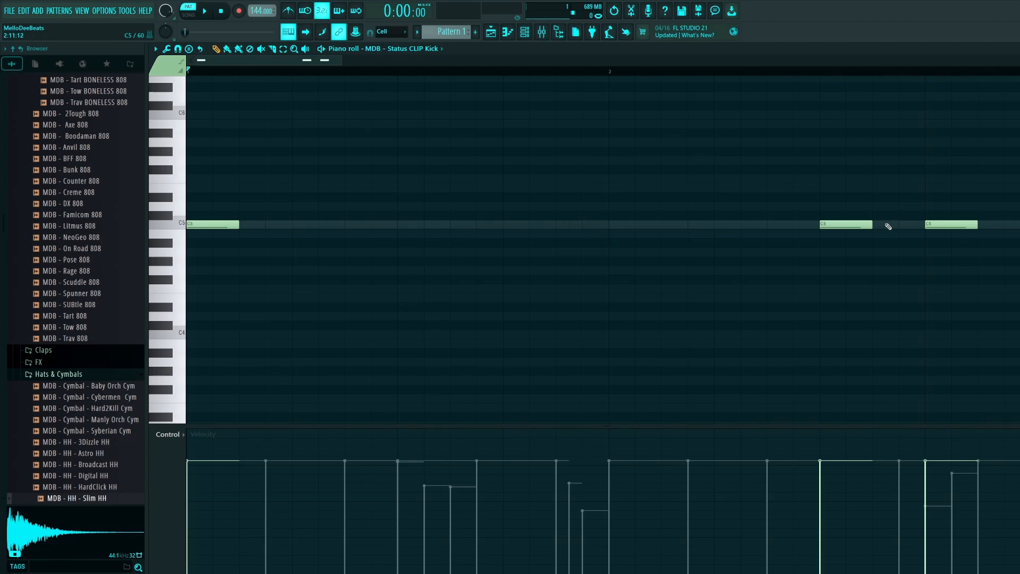
{"action": "left_click", "coordinate": [938, 233]}
{"action": "key", "text": "ctrl+z"}
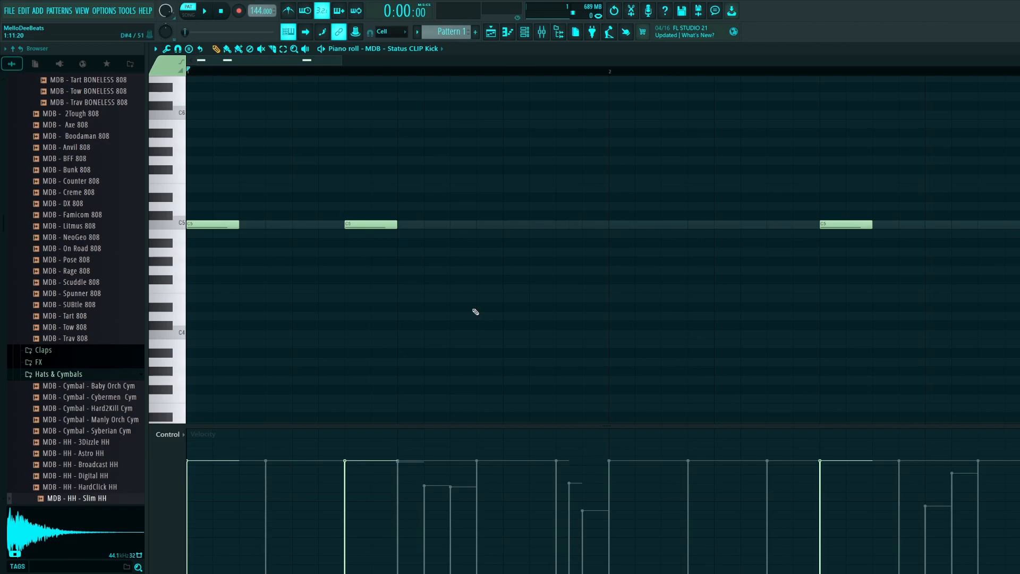
Try an extra C5 kick at step 7 of bar 1, play the pattern, and delete that note.
{"action": "key", "text": "space"}
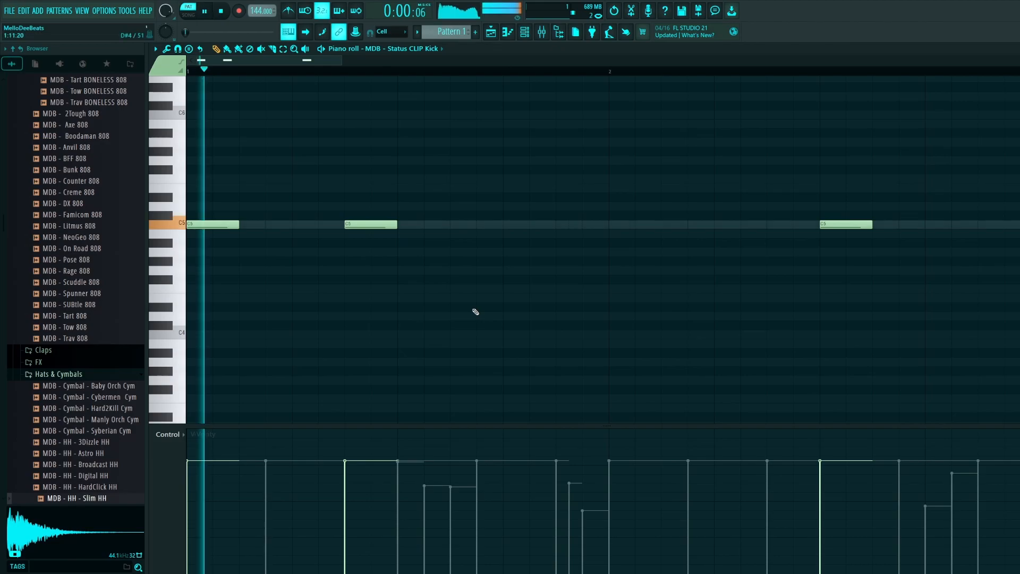
{"action": "key", "text": "space"}
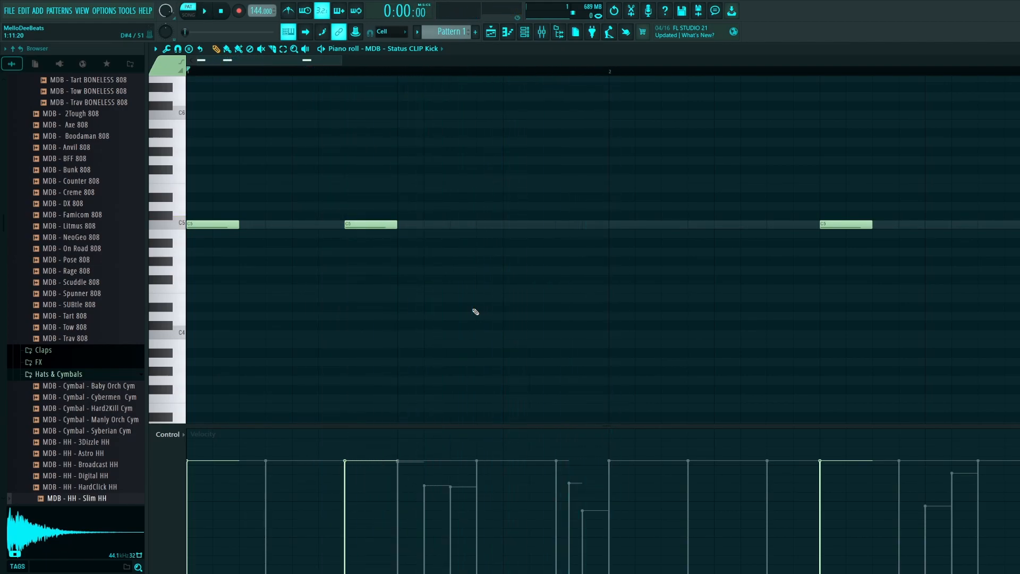
{"action": "right_click", "coordinate": [372, 226]}
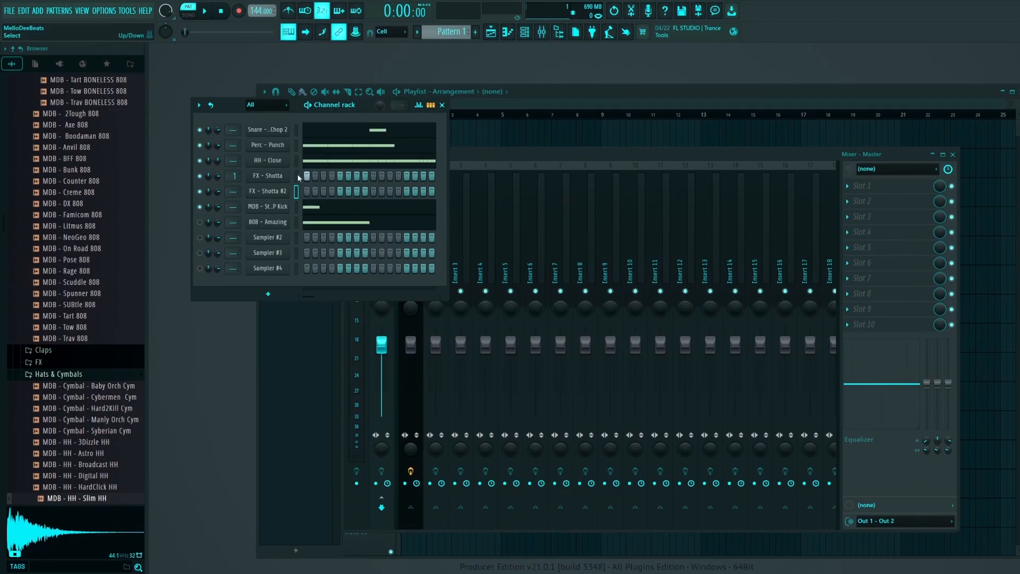
Place two C5 notes of FX - Shotta #2 in bar 8, one at its start and one at its middle.
{"action": "key", "text": "space"}
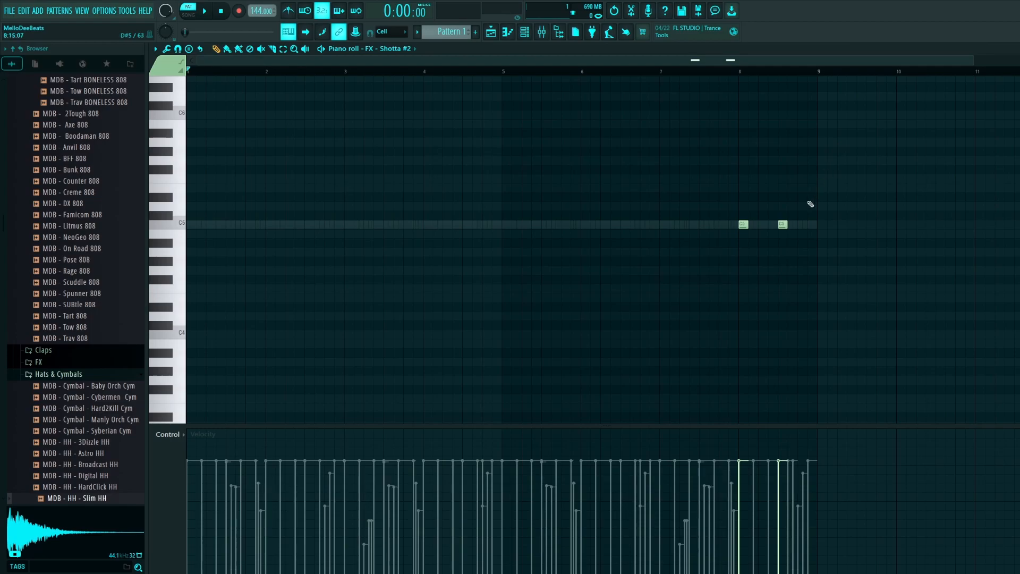
{"action": "left_click", "coordinate": [740, 225]}
{"action": "left_click", "coordinate": [783, 225]}
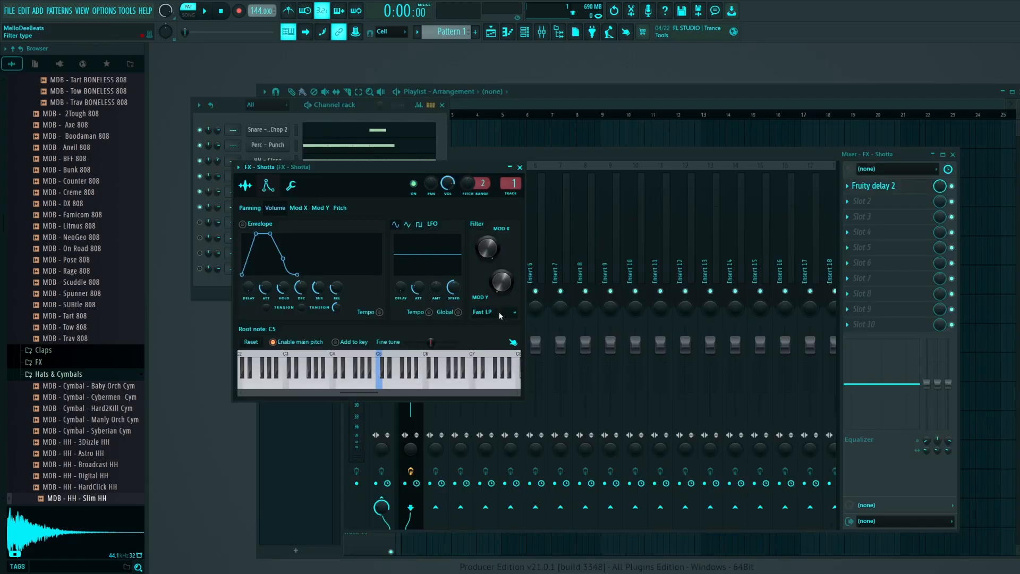
Set the FX - Shotta filter type to HP and lower its Mod X cutoff.
{"action": "left_click", "coordinate": [499, 311]}
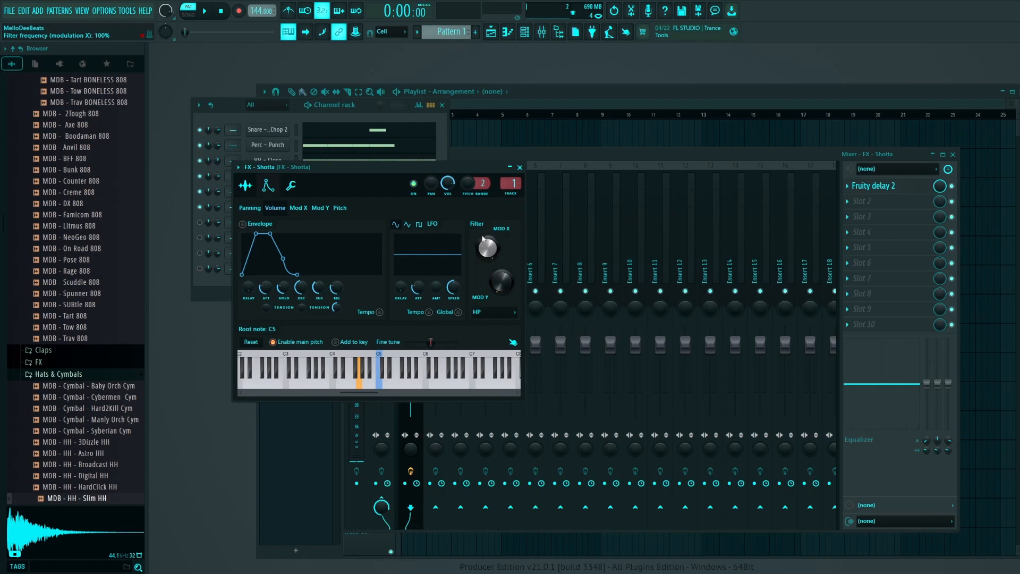
{"action": "left_click_drag", "start_coordinate": [483, 239], "coordinate": [482, 261]}
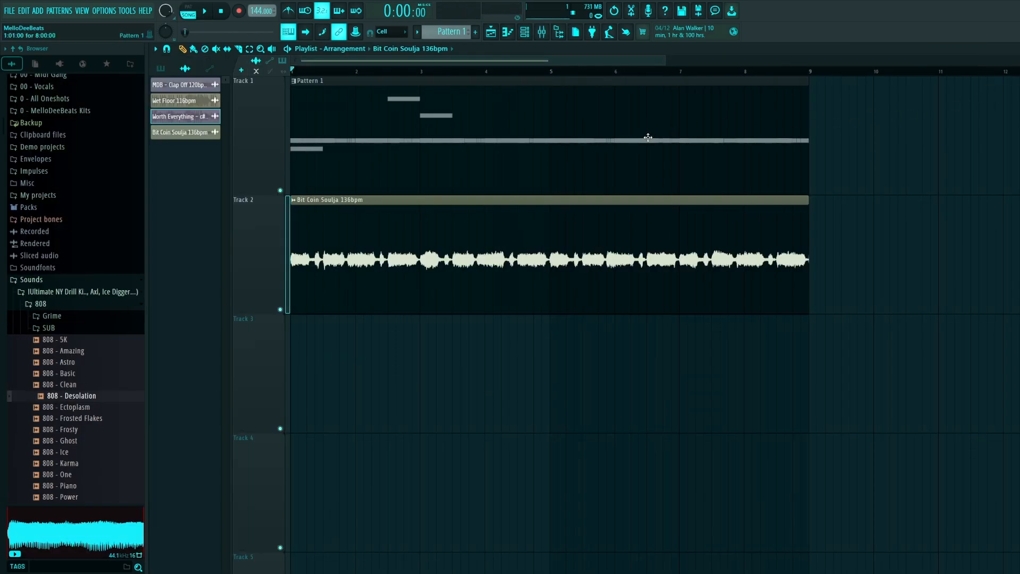
Delete the F#5, A#5 and A#4 notes from the MDB - Litmus BONELESS 808 part.
{"action": "key", "text": "space"}
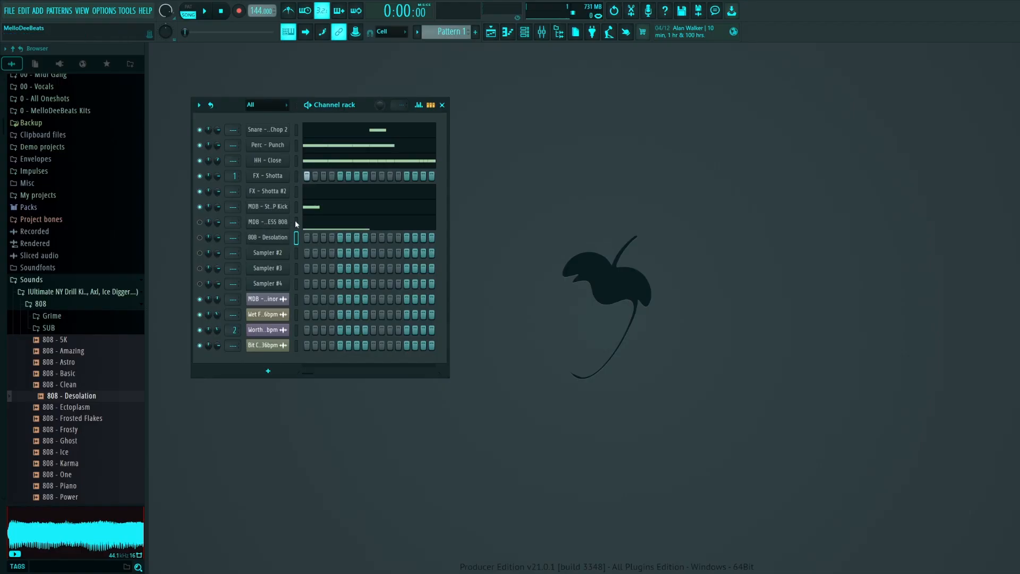
{"action": "left_click", "coordinate": [295, 220]}
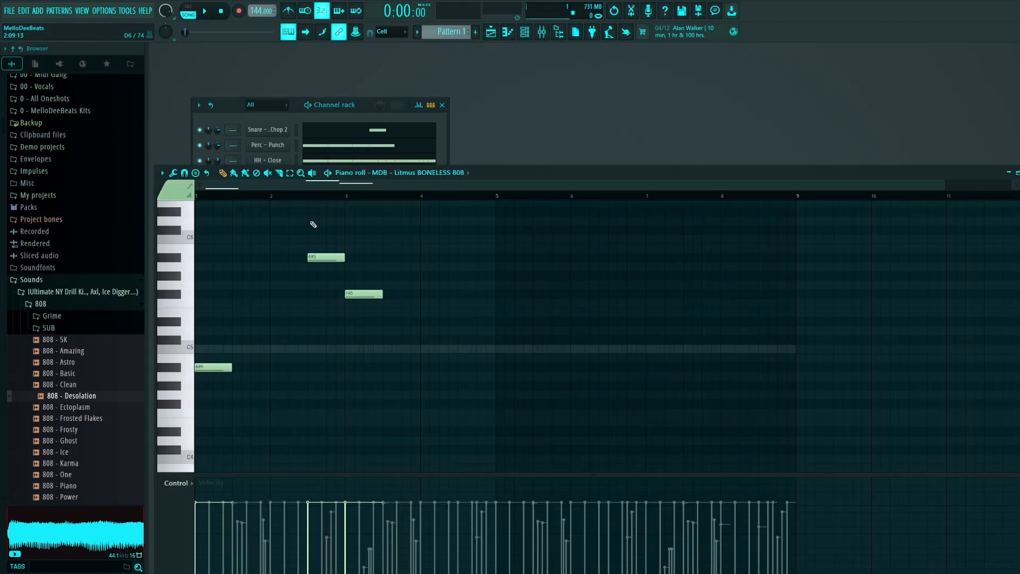
{"action": "double_click", "coordinate": [500, 169]}
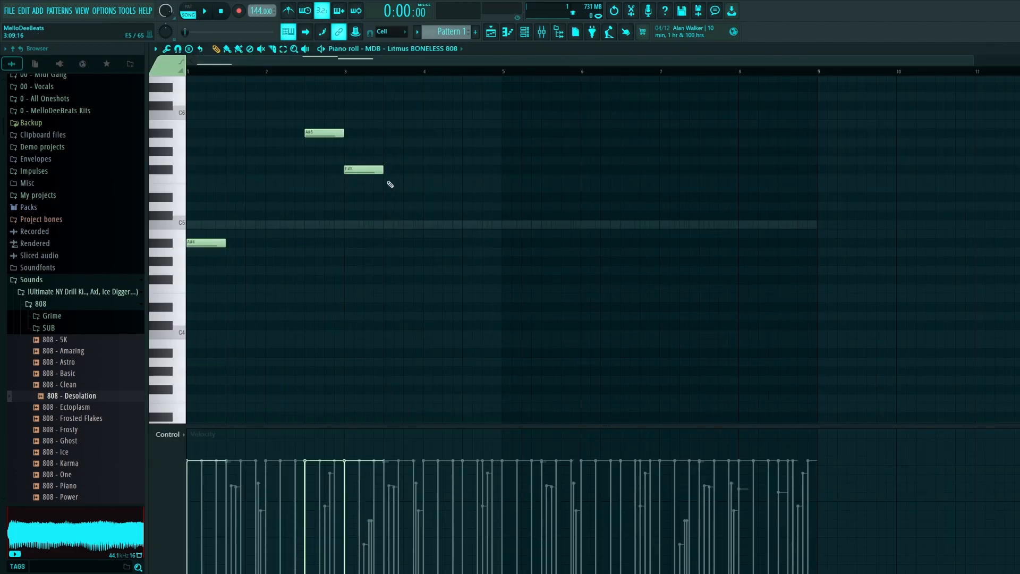
{"action": "right_click", "coordinate": [368, 173]}
{"action": "right_click", "coordinate": [338, 134]}
{"action": "right_click", "coordinate": [220, 242]}
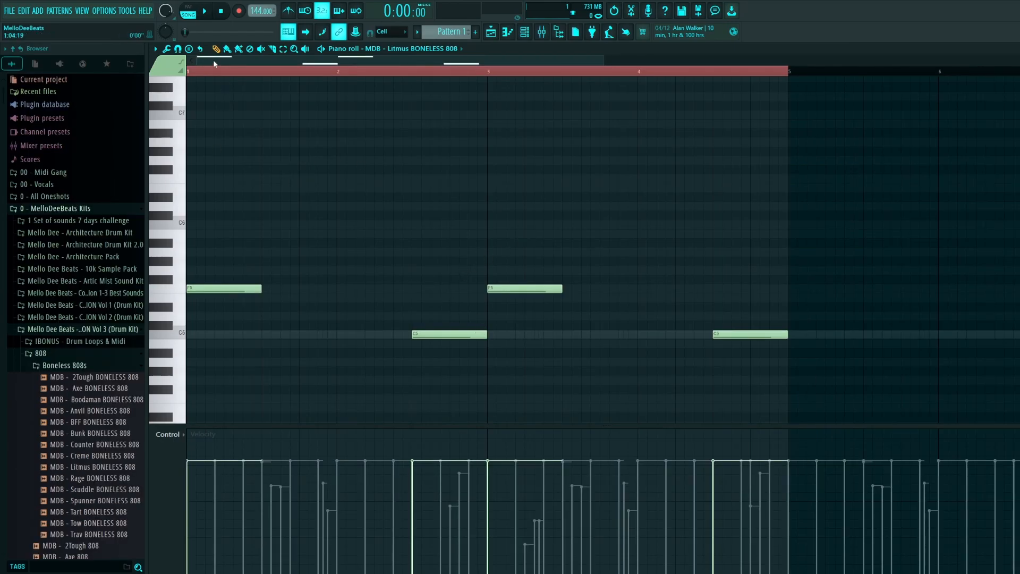
Try a D#6 slide note and a one-step A5 slide note above the C5 808 note in bar 2.
{"action": "left_click", "coordinate": [411, 196]}
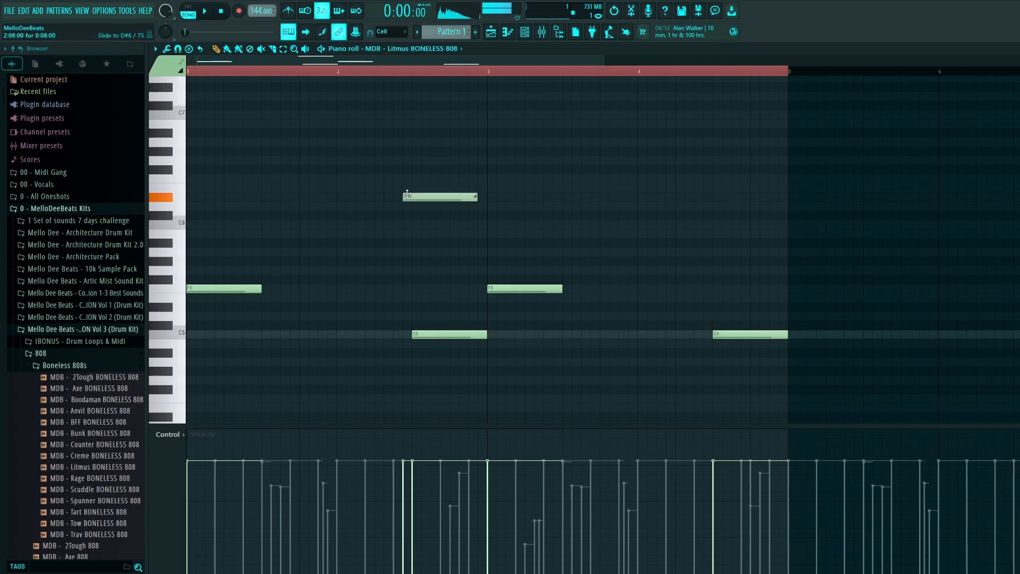
{"action": "left_click_drag", "start_coordinate": [450, 195], "coordinate": [470, 195]}
{"action": "left_click", "coordinate": [181, 69]}
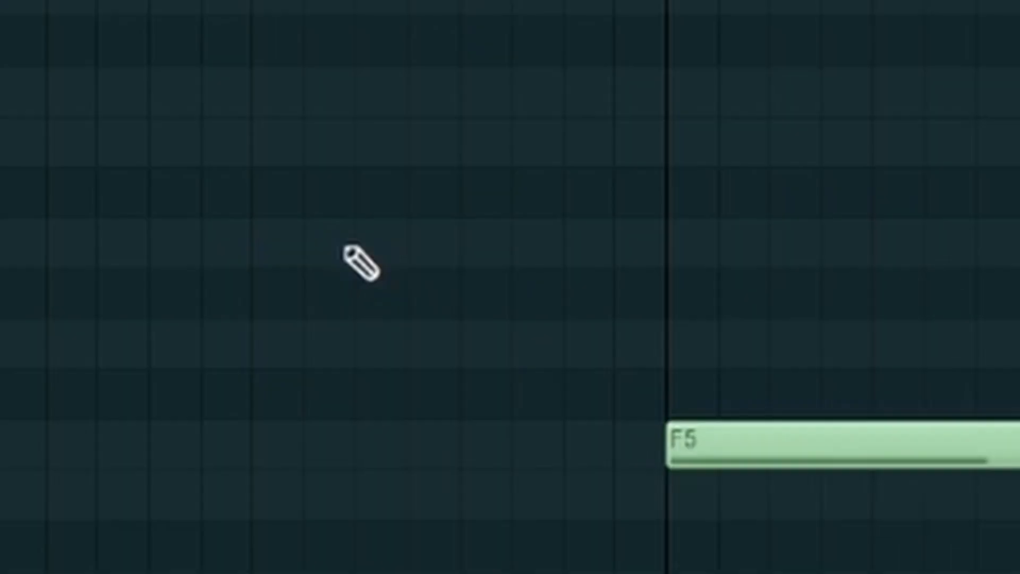
{"action": "left_click", "coordinate": [277, 233]}
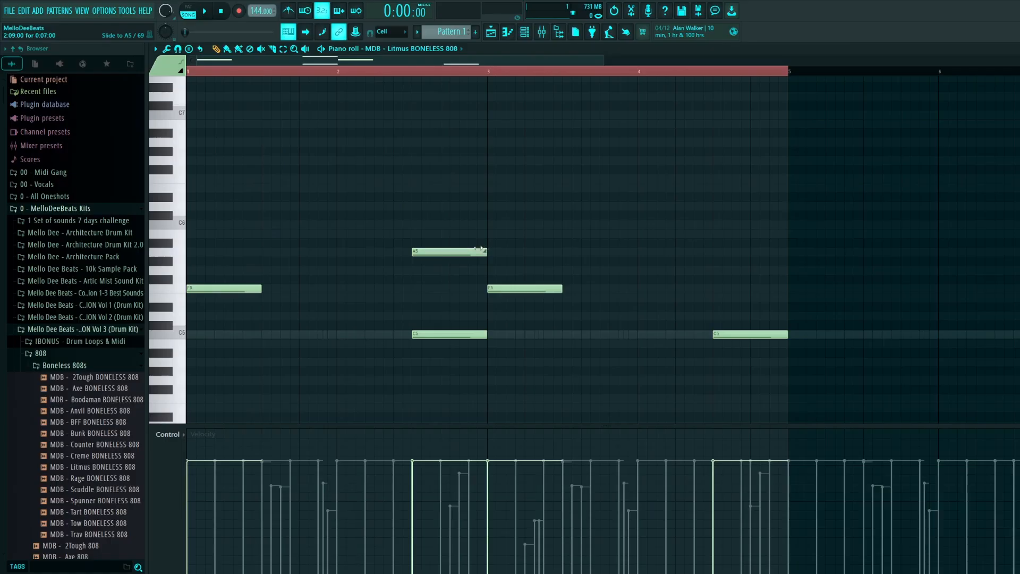
{"action": "left_click_drag", "start_coordinate": [641, 234], "coordinate": [149, 249]}
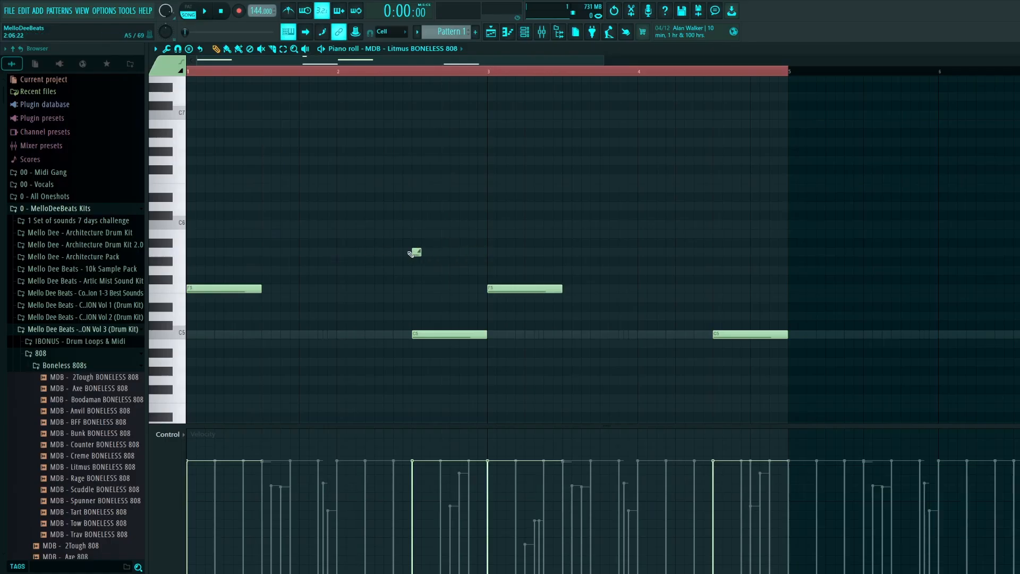
Try a C6 note at step 10 of bar 2 with slide enabled in its note properties, and shorten it.
{"action": "left_click_drag", "start_coordinate": [438, 226], "coordinate": [432, 226]}
{"action": "double_click", "coordinate": [448, 225]}
{"action": "left_click", "coordinate": [471, 277]}
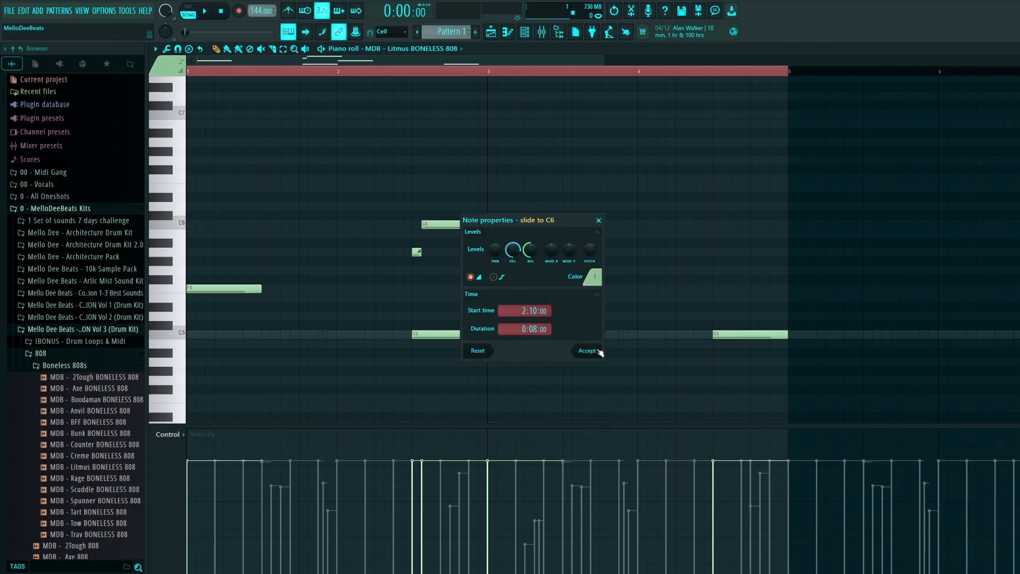
{"action": "left_click", "coordinate": [588, 351]}
{"action": "left_click_drag", "start_coordinate": [494, 226], "coordinate": [385, 229]}
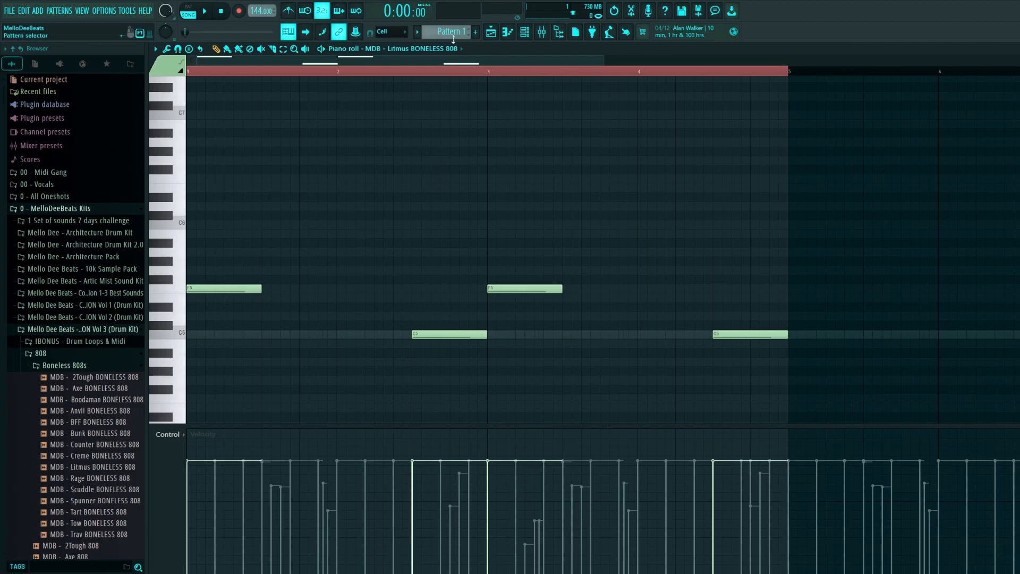
Turn off main snapping and shorten the D#6 slide note at the middle of bar 2 to half a step.
{"action": "scroll", "coordinate": [353, 175], "scroll_direction": "up", "scroll_amount": 4}
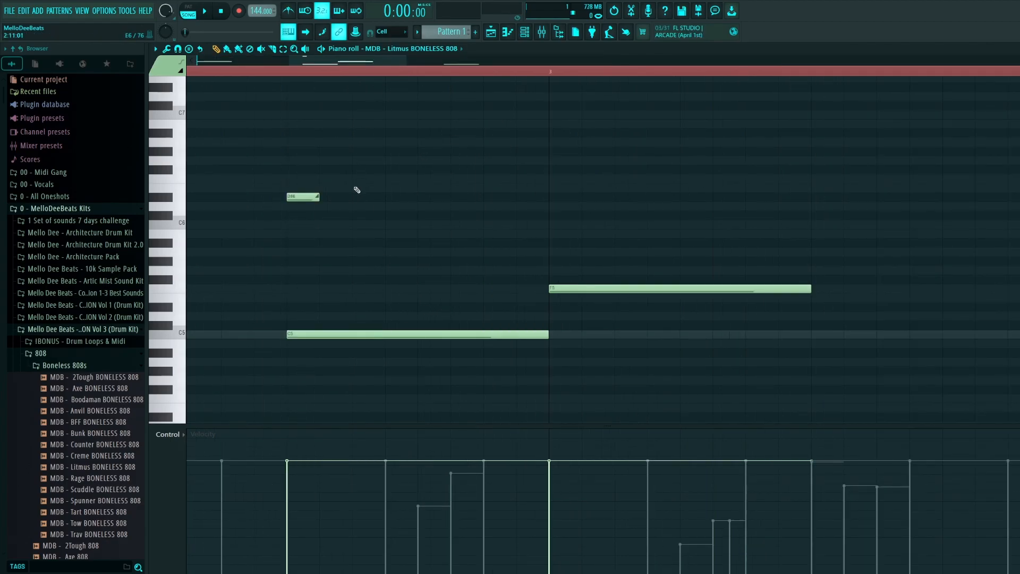
{"action": "left_click", "coordinate": [390, 31]}
{"action": "left_click", "coordinate": [391, 64]}
{"action": "left_click_drag", "start_coordinate": [319, 197], "coordinate": [303, 209]}
Set the piano roll snap to 1/2 step and finish the descending slide-note run in bar 2 on A#5.
{"action": "left_click", "coordinate": [178, 48]}
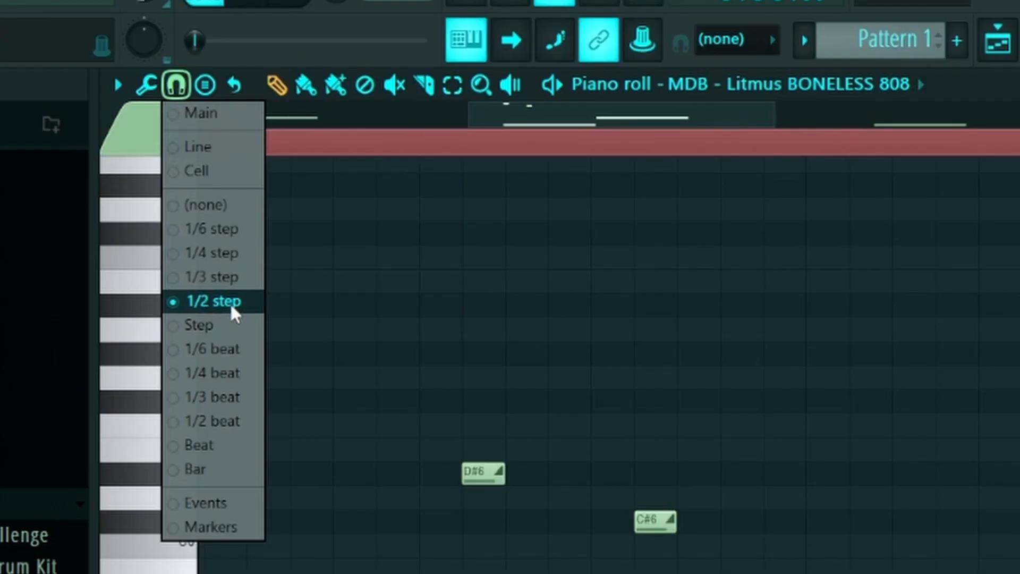
{"action": "left_click", "coordinate": [197, 171]}
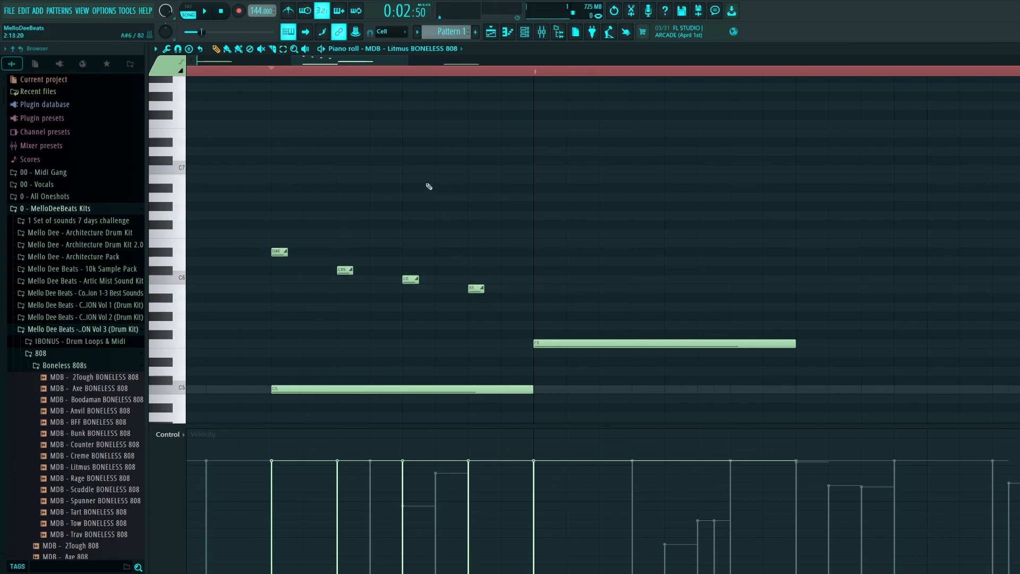
{"action": "left_click_drag", "start_coordinate": [480, 288], "coordinate": [479, 298]}
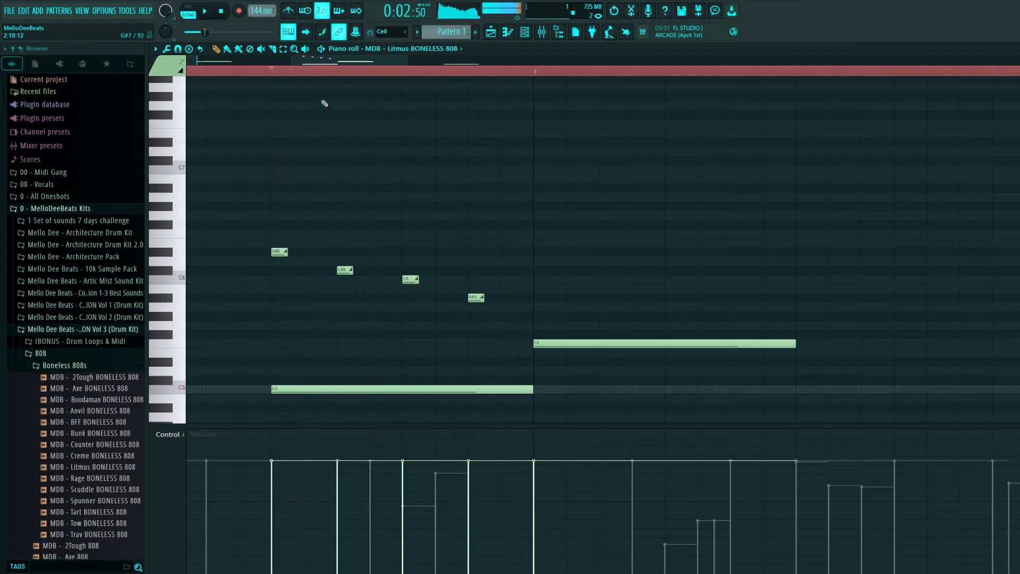
{"action": "scroll", "coordinate": [324, 94], "scroll_direction": "up", "scroll_amount": 2}
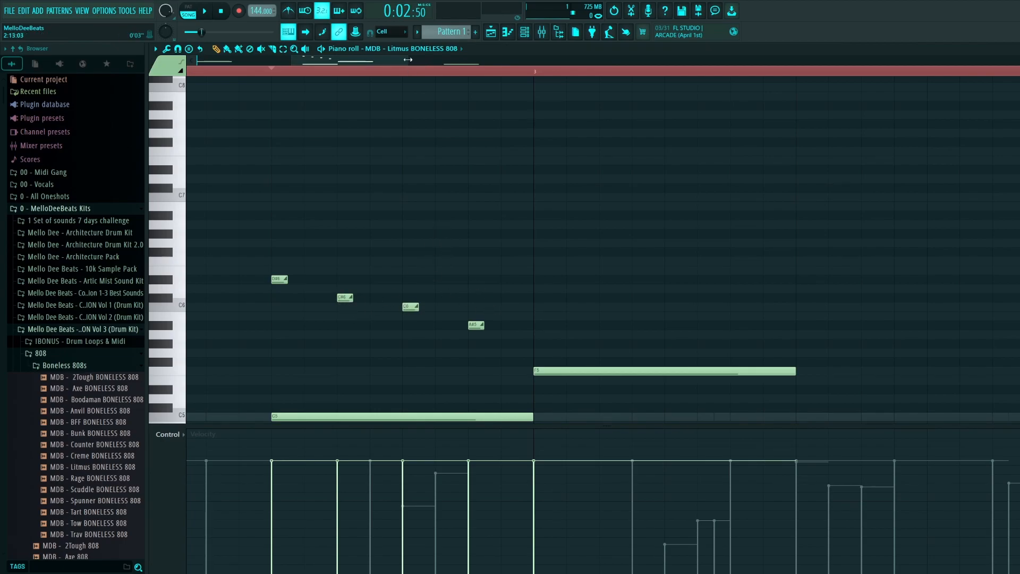
Compare the four slide notes of bar 2 in different octaves by playing them, and leave them two octaves higher, starting on D#8.
{"action": "scroll", "coordinate": [404, 76], "scroll_direction": "down", "scroll_amount": 3}
{"action": "left_click_drag", "start_coordinate": [449, 229], "coordinate": [561, 353]}
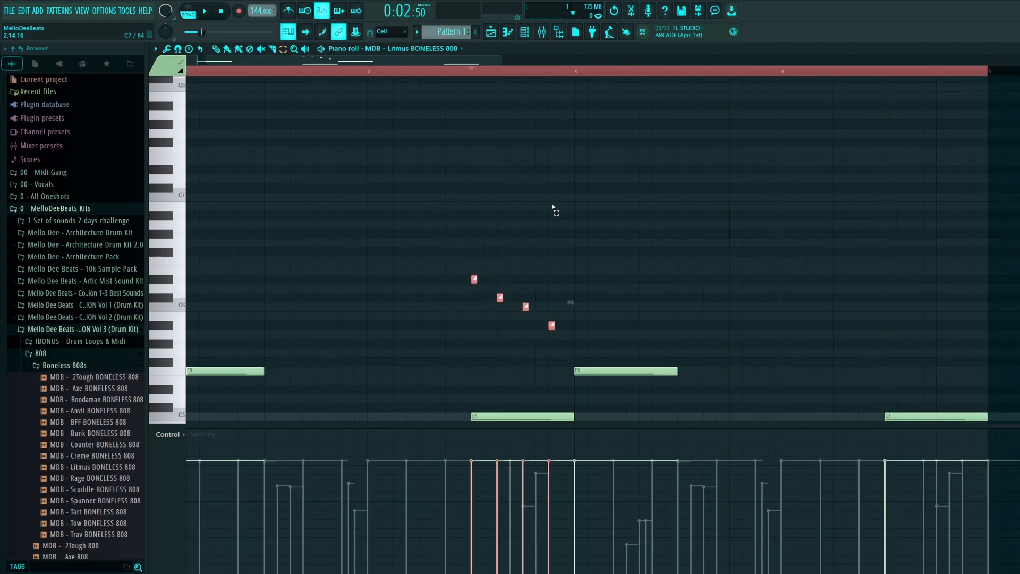
{"action": "key", "text": "ctrl+Up"}
{"action": "key", "text": "space"}
{"action": "key", "text": "space"}
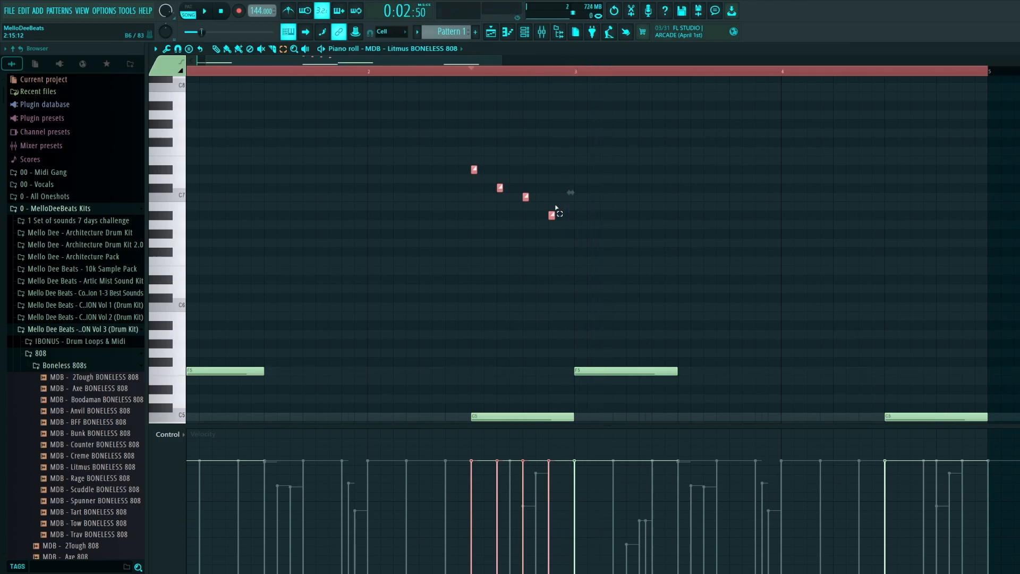
{"action": "key", "text": "ctrl+Down"}
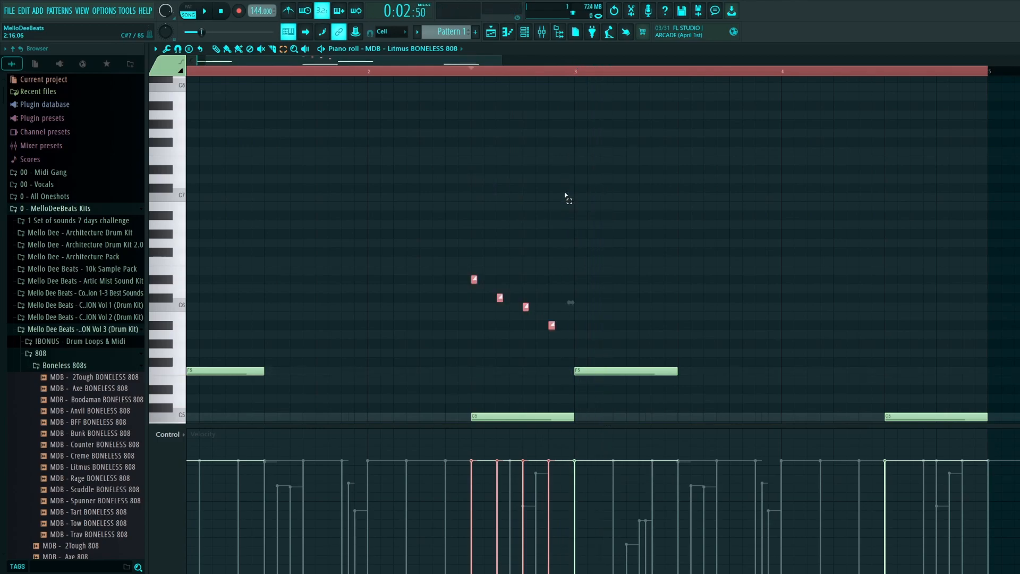
{"action": "key", "text": "space"}
{"action": "key", "text": "space"}
{"action": "key", "text": "ctrl+d"}
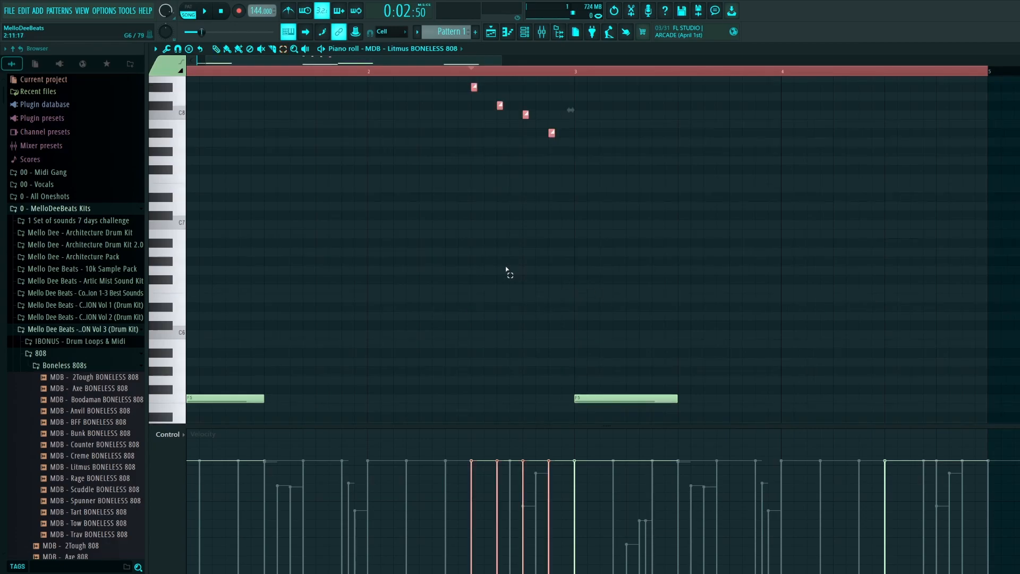
{"action": "key", "text": "space"}
{"action": "key", "text": "space"}
Split the long C5 808 note in bar 2 into four consecutive two-step C5 notes and play the result.
{"action": "left_click", "coordinate": [216, 48]}
{"action": "scroll", "coordinate": [260, 100], "scroll_direction": "down", "scroll_amount": 2}
{"action": "left_click", "coordinate": [502, 284]}
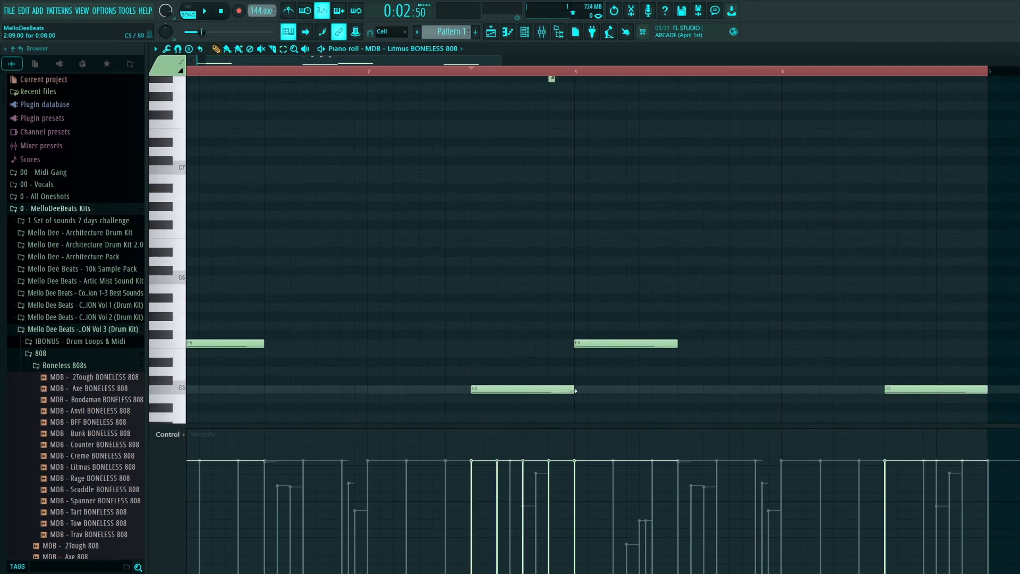
{"action": "left_click_drag", "start_coordinate": [575, 391], "coordinate": [495, 391]}
{"action": "left_click", "coordinate": [505, 390]}
{"action": "left_click", "coordinate": [534, 391]}
{"action": "left_click", "coordinate": [558, 390]}
{"action": "scroll", "coordinate": [558, 390], "scroll_direction": "down", "scroll_amount": 2}
{"action": "key", "text": "space"}
{"action": "key", "text": "space"}
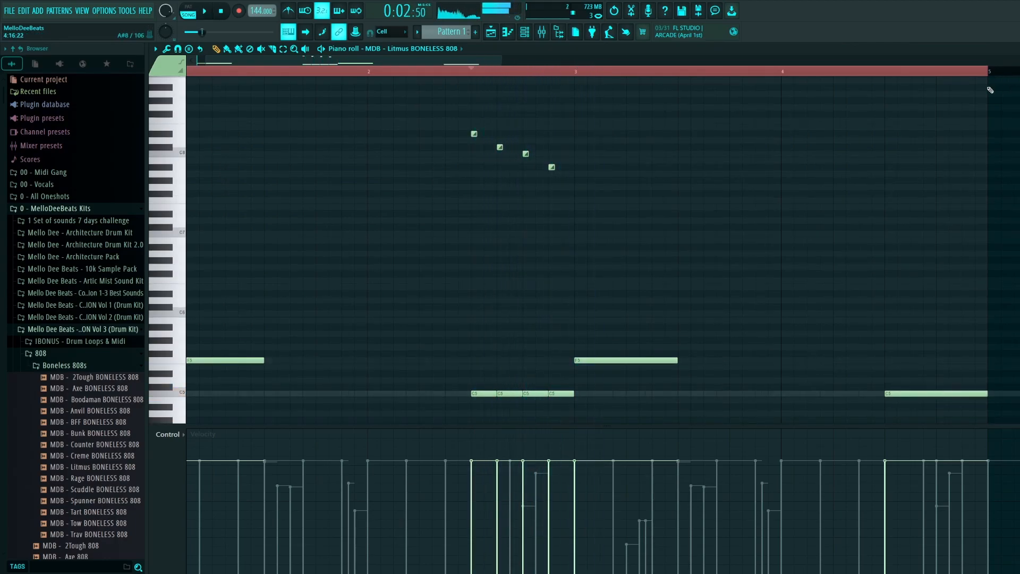
Audition the four short C5 notes in bar 2 and play them together with the slide run.
{"action": "left_click", "coordinate": [509, 393]}
{"action": "left_click", "coordinate": [553, 392]}
{"action": "left_click", "coordinate": [553, 392]}
{"action": "left_click", "coordinate": [509, 392]}
{"action": "left_click", "coordinate": [529, 393]}
{"action": "left_click", "coordinate": [528, 393]}
{"action": "left_click", "coordinate": [475, 393]}
{"action": "key", "text": "space"}
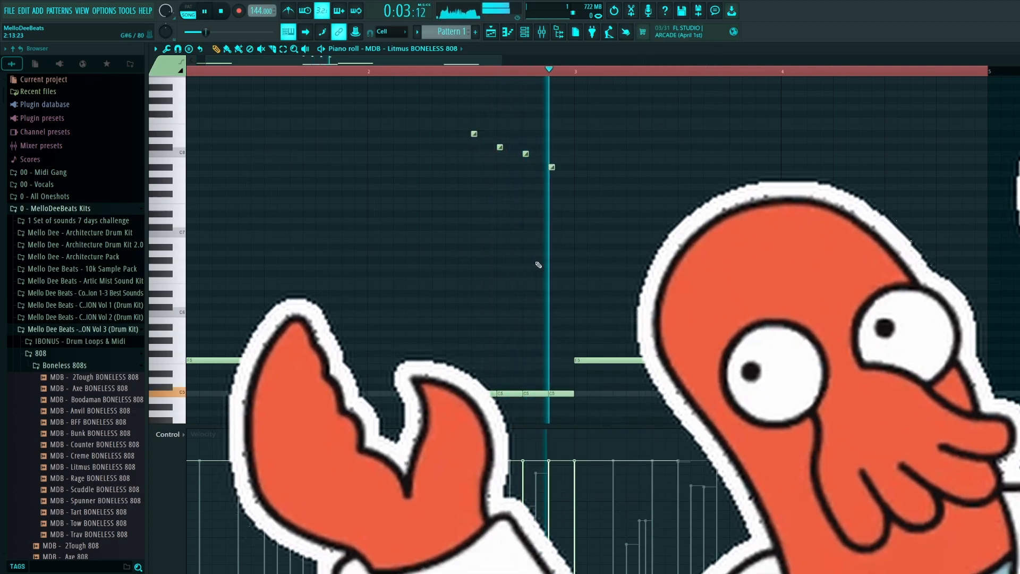
{"action": "key", "text": "space"}
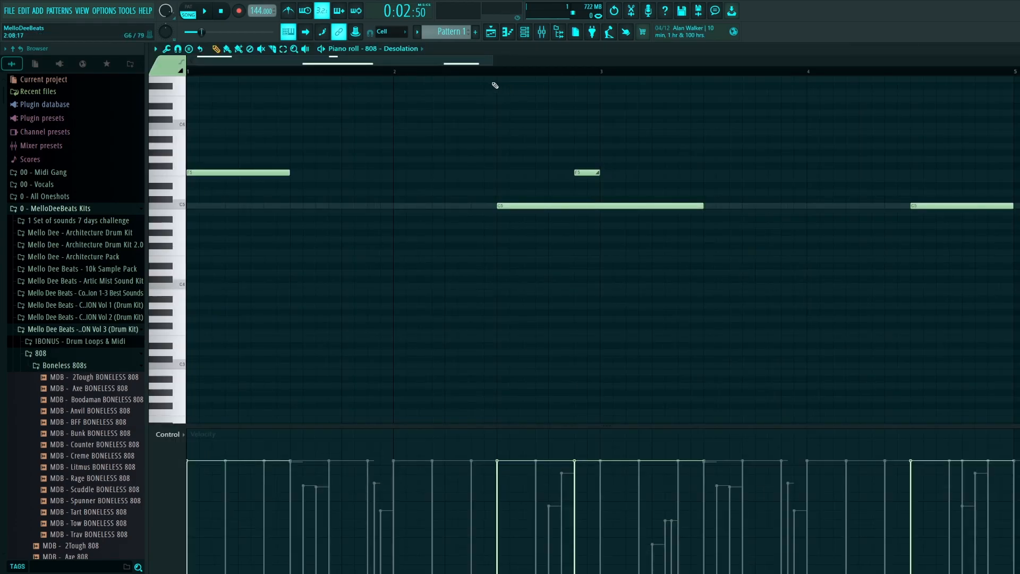
Play the 808 - Desolation slide from the middle of bar 2, and the Litmus BONELESS 808 version with two A#7 slides.
{"action": "left_click", "coordinate": [489, 73]}
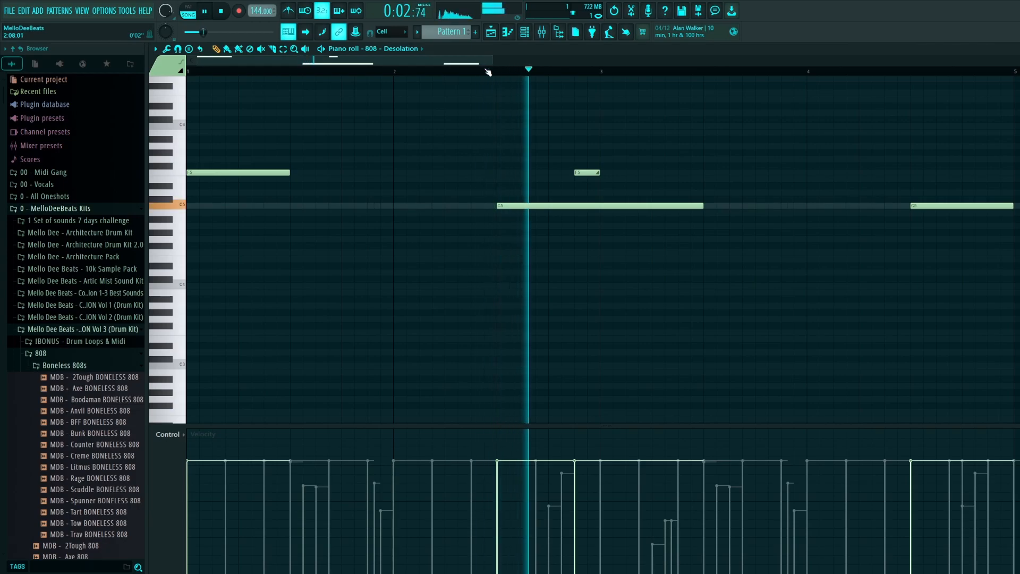
{"action": "key", "text": "space"}
{"action": "key", "text": "space"}
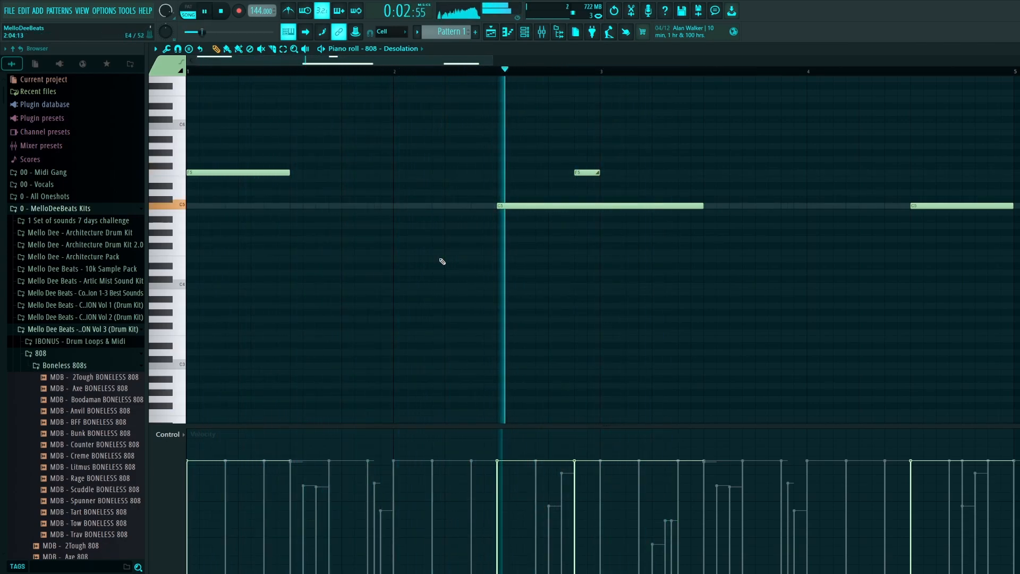
{"action": "key", "text": "space"}
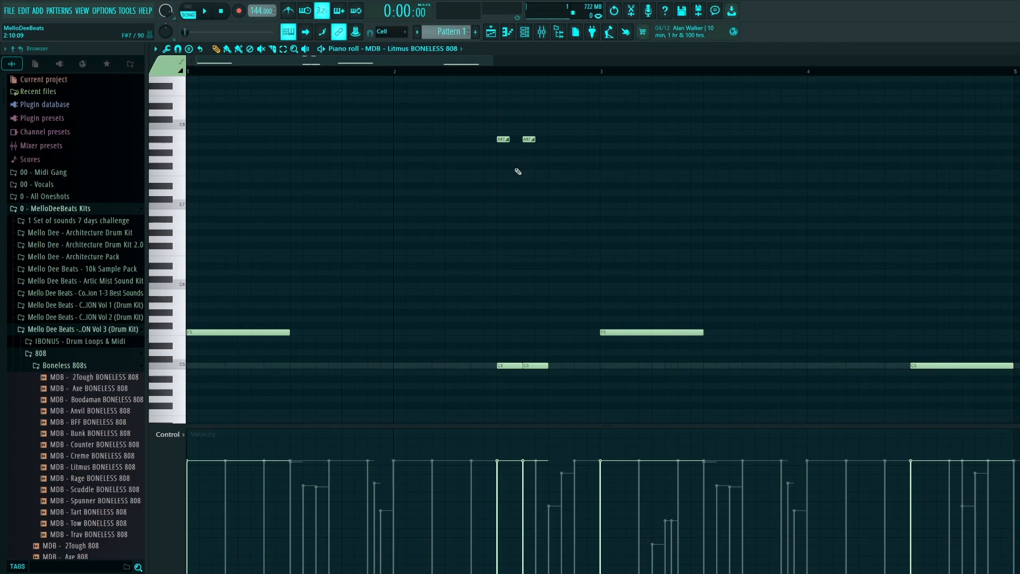
{"action": "key", "text": "space"}
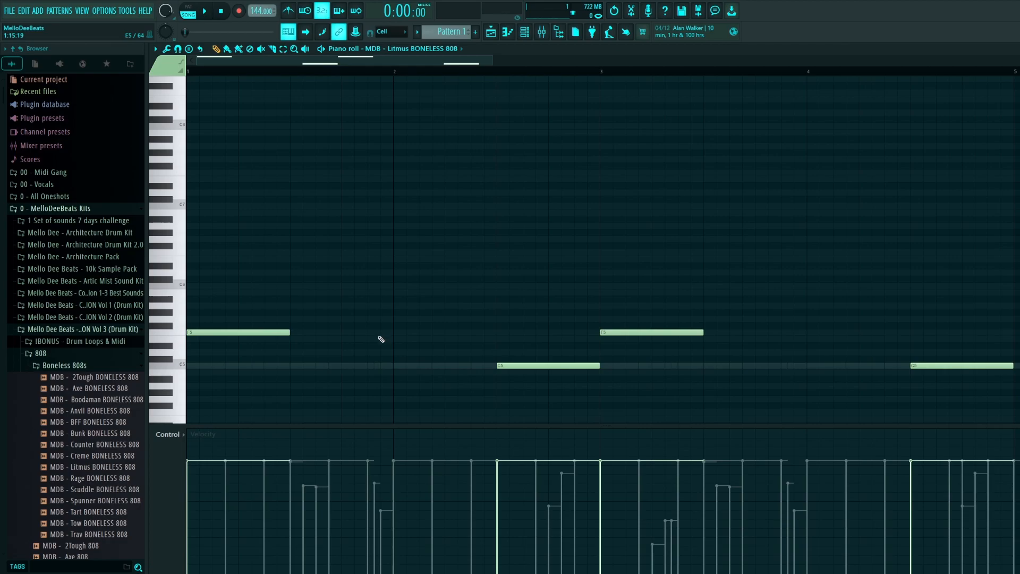
Fill bar 2 with two-step C5 notes, add one-step slides A#7, G#7, G7, F7, D#8, C#8, C8 and A#7 above them, and play.
{"action": "left_click_drag", "start_coordinate": [532, 365], "coordinate": [429, 365]}
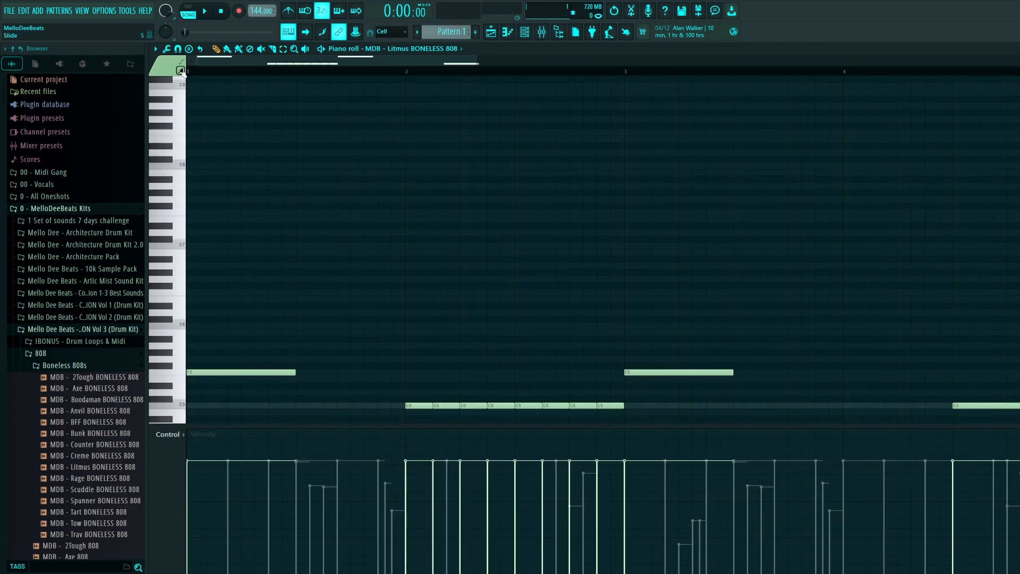
{"action": "left_click", "coordinate": [413, 179]}
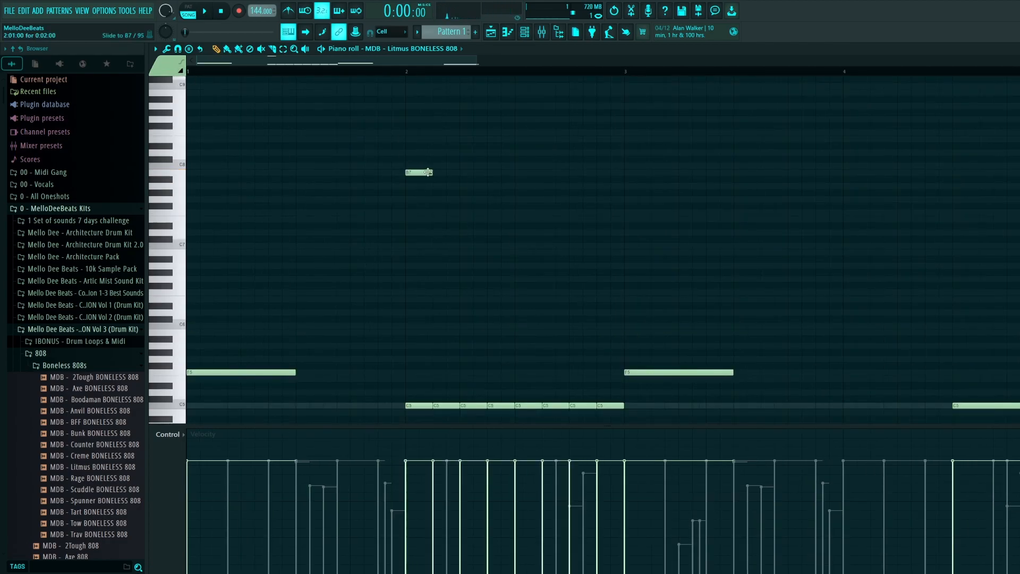
{"action": "left_click", "coordinate": [439, 193]}
{"action": "left_click", "coordinate": [466, 199]}
{"action": "left_click", "coordinate": [494, 212]}
{"action": "left_click", "coordinate": [522, 145]}
{"action": "left_click", "coordinate": [549, 158]}
{"action": "left_click", "coordinate": [576, 166]}
{"action": "key", "text": "space"}
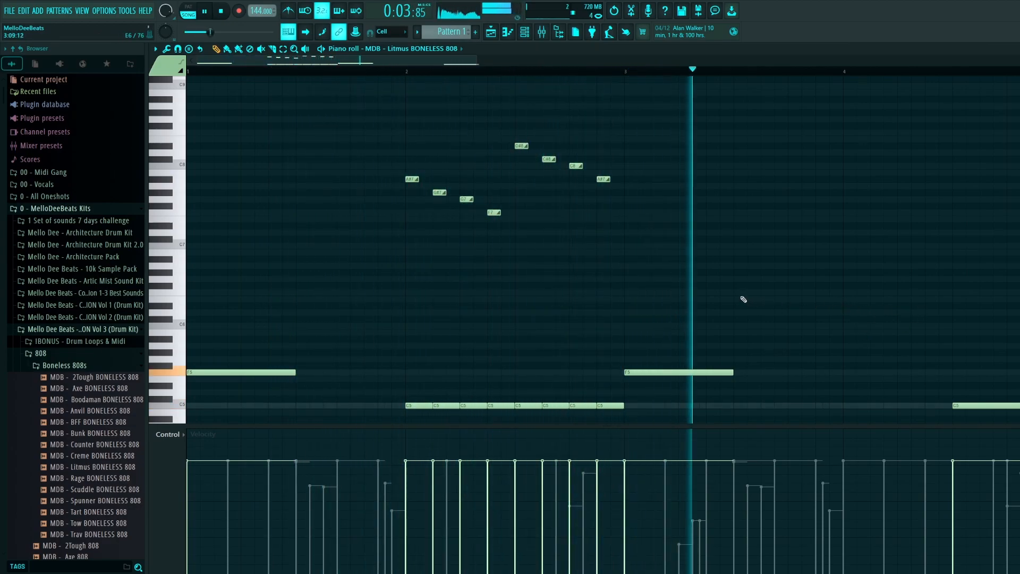
{"action": "key", "text": "space"}
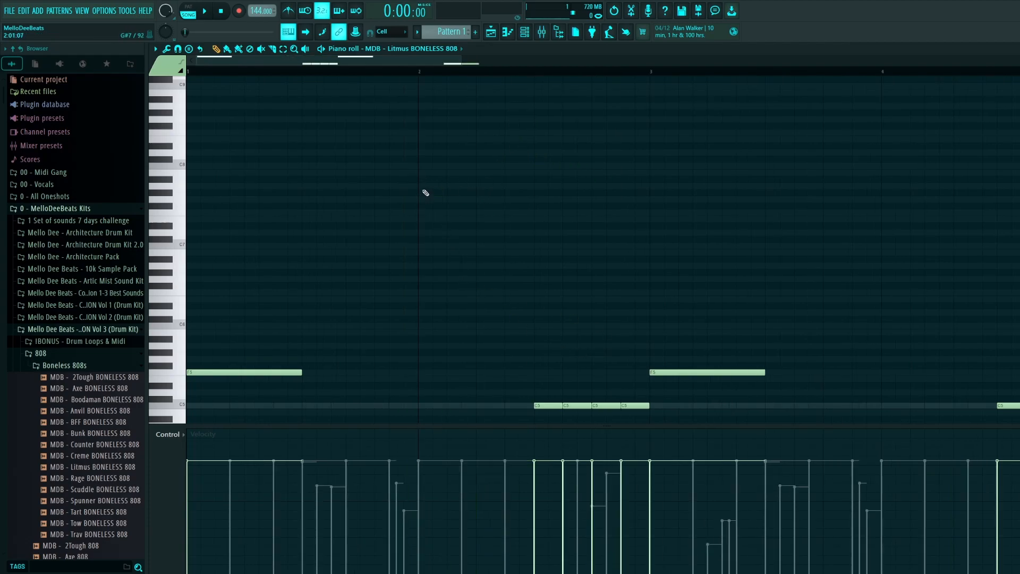
In the 808 - Desolation piano roll, place two two-step C5 notes at the end of bar 1 with an F7 slide above the second, and play.
{"action": "key", "text": "F6"}
{"action": "right_click", "coordinate": [268, 237]}
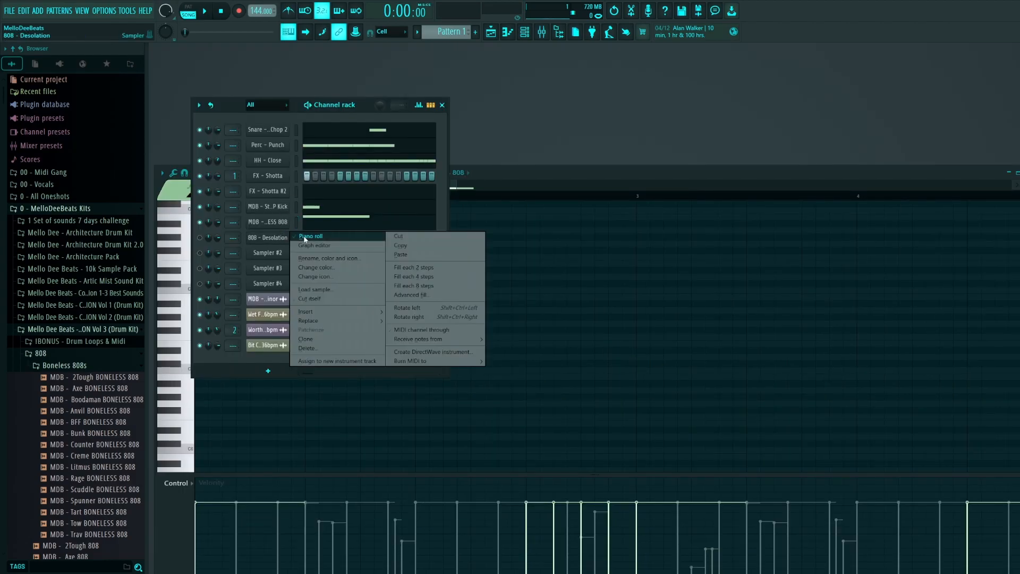
{"action": "left_click", "coordinate": [318, 238]}
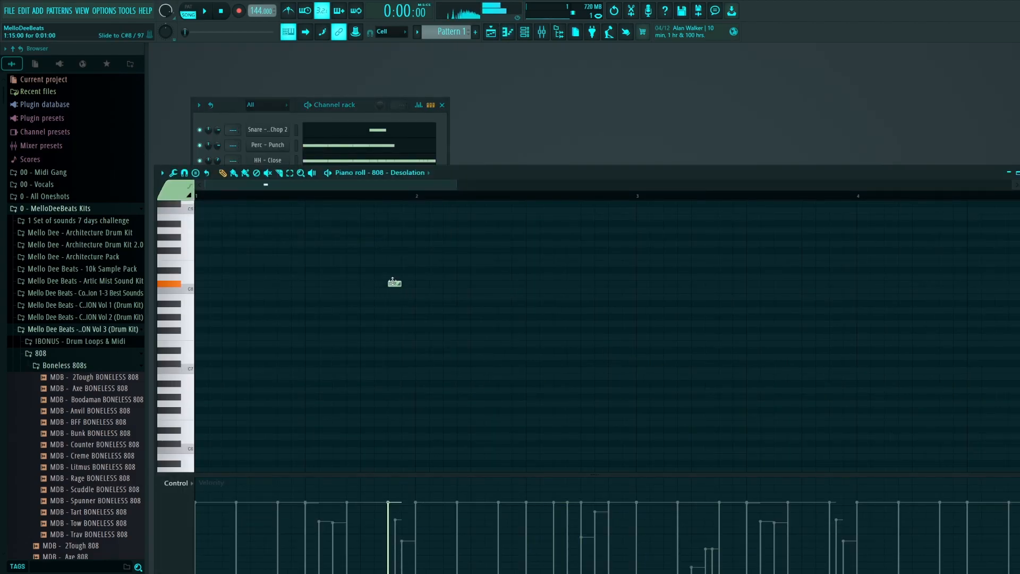
{"action": "key", "text": "F7"}
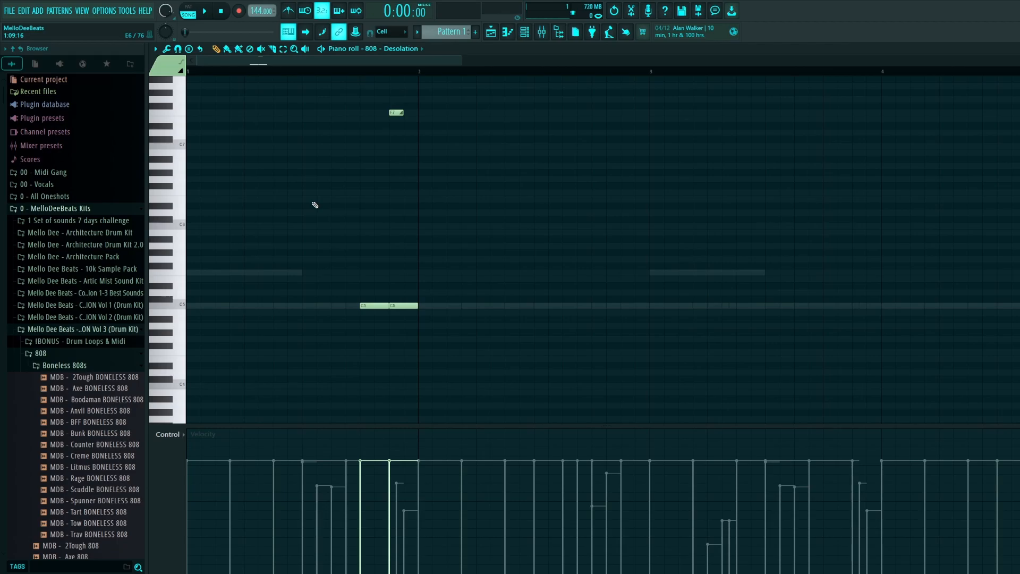
{"action": "key", "text": "space"}
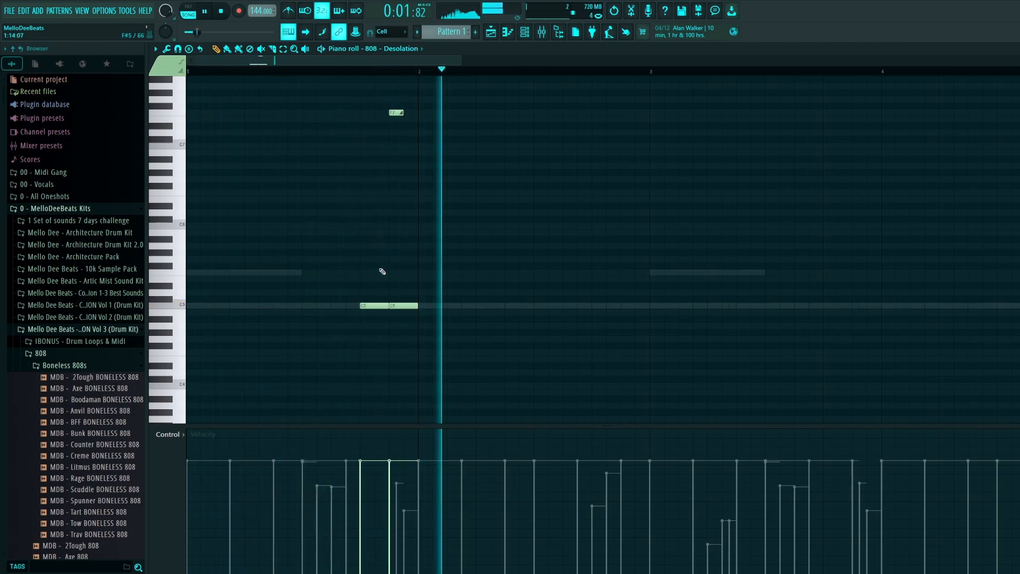
{"action": "key", "text": "space"}
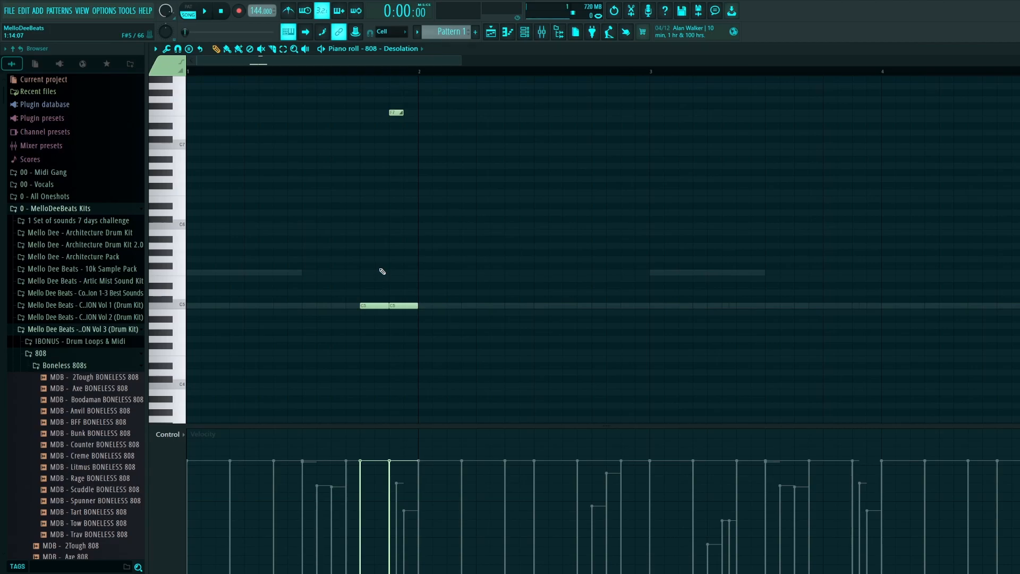
{"action": "left_click", "coordinate": [205, 11]}
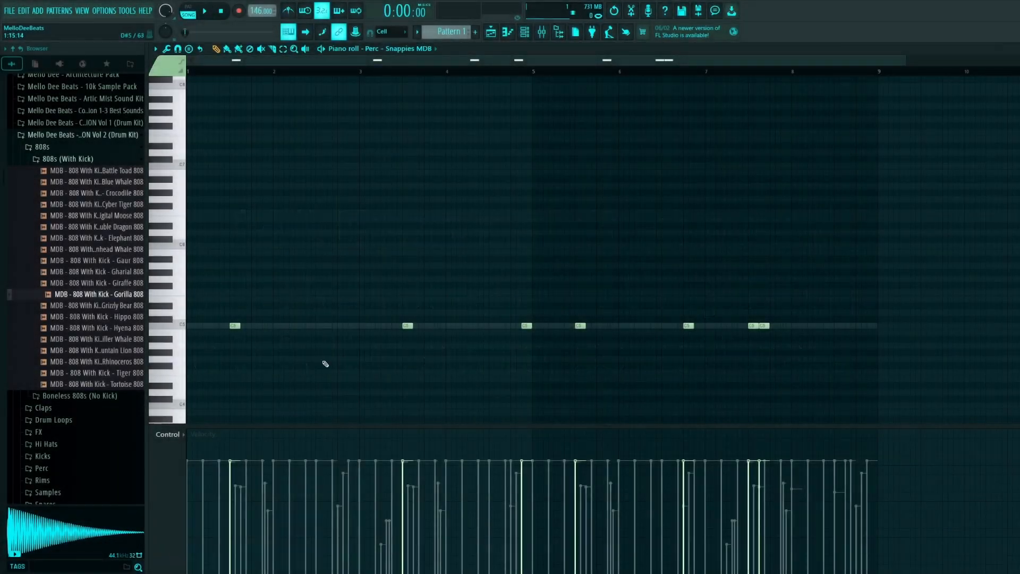
Replace the Perc - Snappies piano roll with the one for MDB - 808 With Kick - Gorilla 808 and enlarge it to full size.
{"action": "key", "text": "space"}
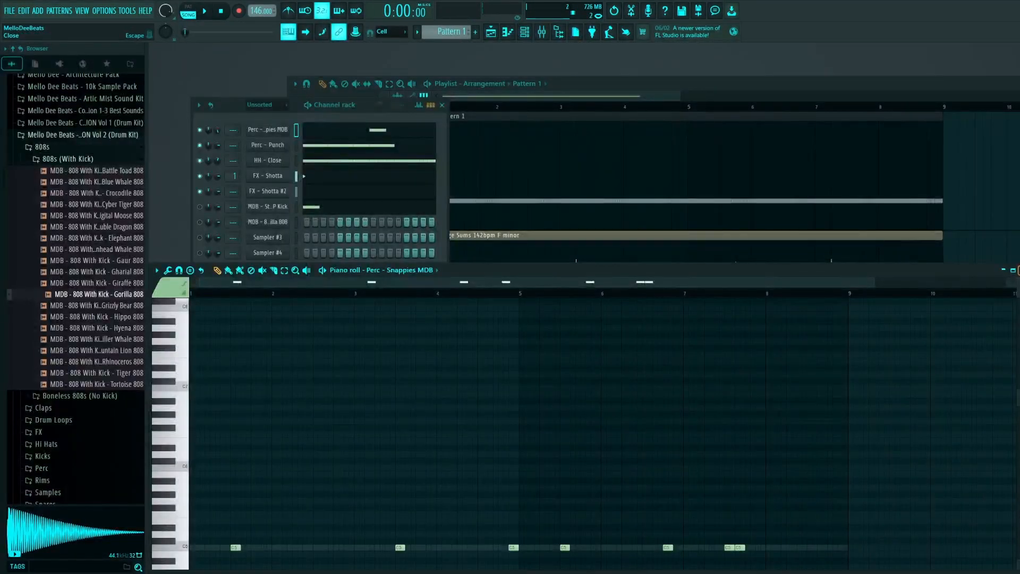
{"action": "key", "text": "Escape"}
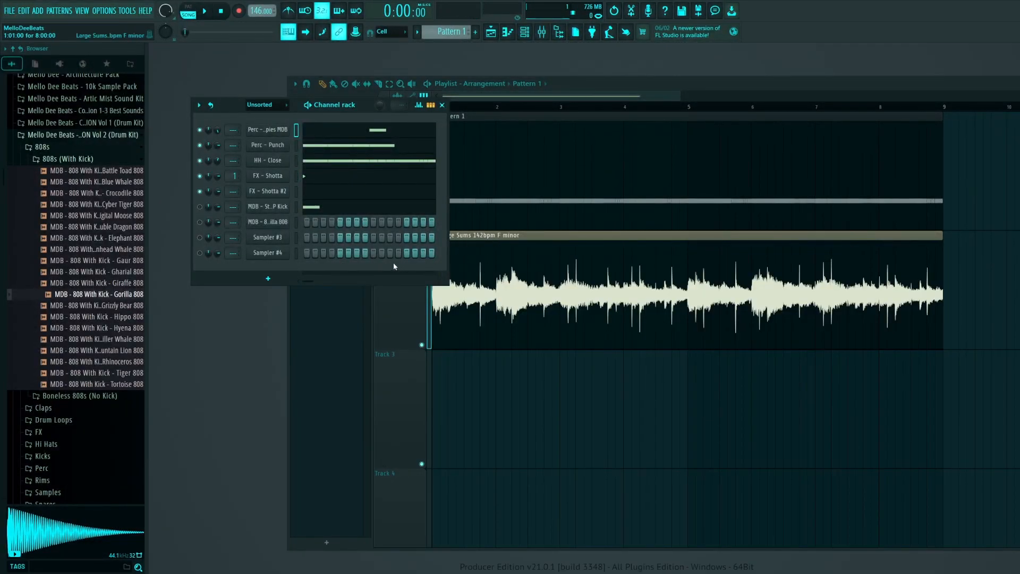
{"action": "left_click_drag", "start_coordinate": [234, 106], "coordinate": [205, 108]}
{"action": "right_click", "coordinate": [240, 225]}
{"action": "left_click", "coordinate": [271, 226]}
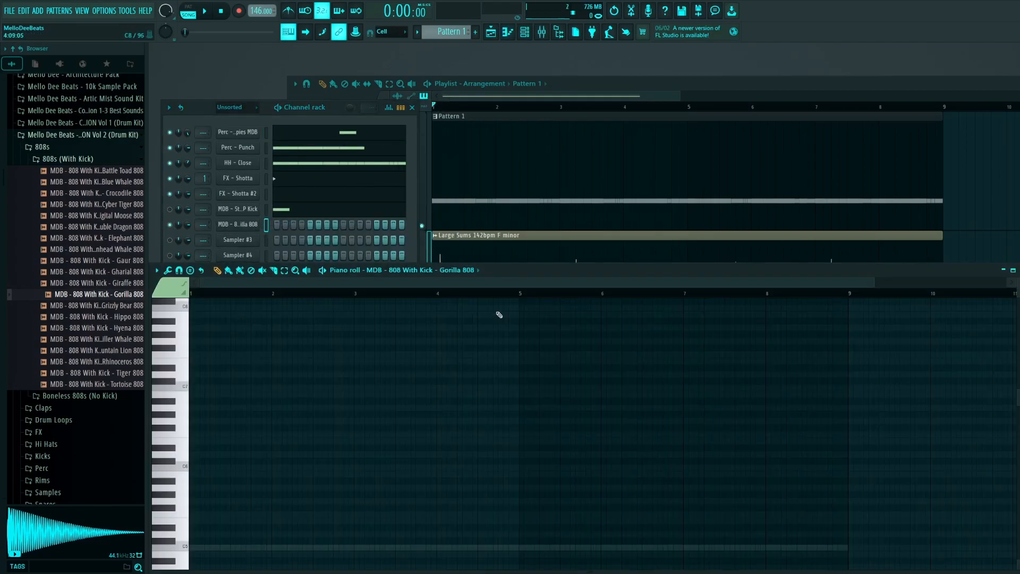
{"action": "left_click_drag", "start_coordinate": [534, 281], "coordinate": [549, 154]}
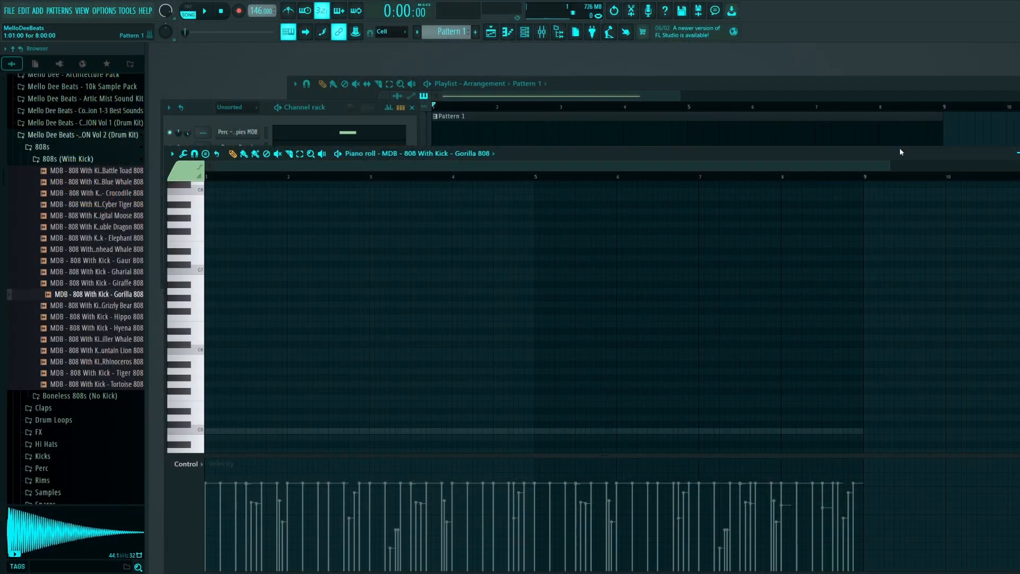
{"action": "double_click", "coordinate": [886, 158]}
Play the Gorilla 808 notes, and compare them with the C5 kick notes in the kick's piano roll.
{"action": "key", "text": "space"}
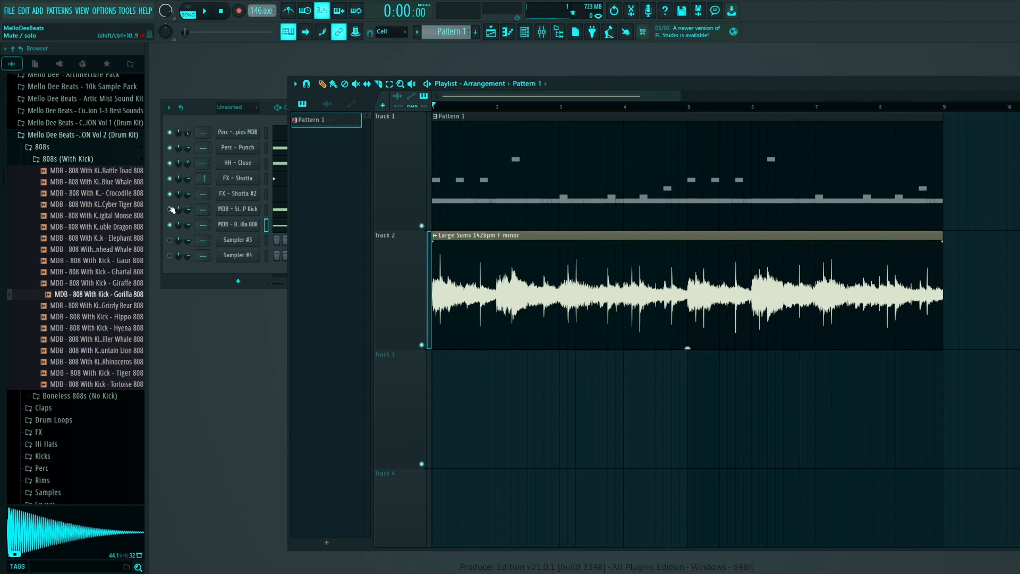
{"action": "left_click", "coordinate": [89, 161]}
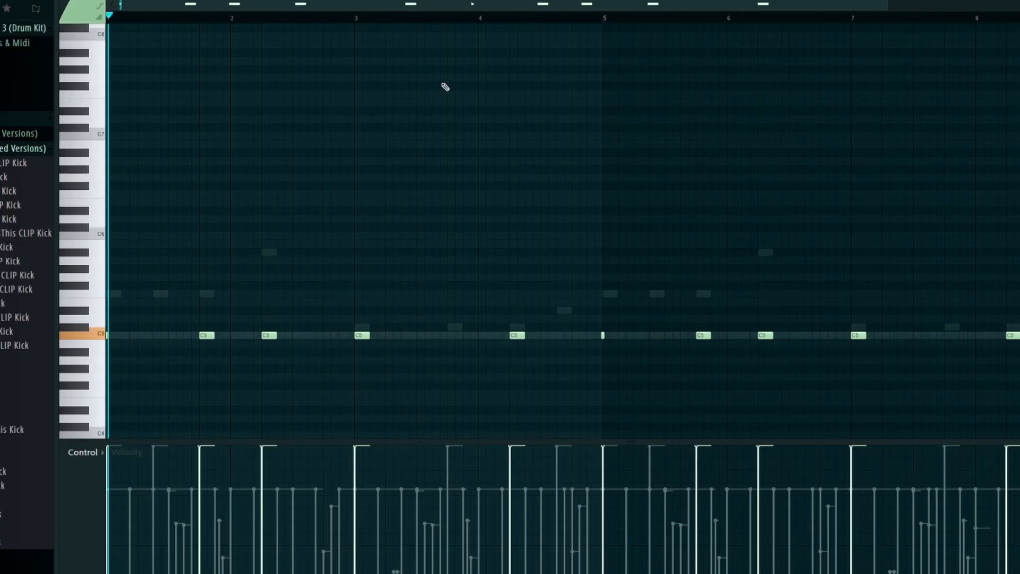
{"action": "key", "text": "space"}
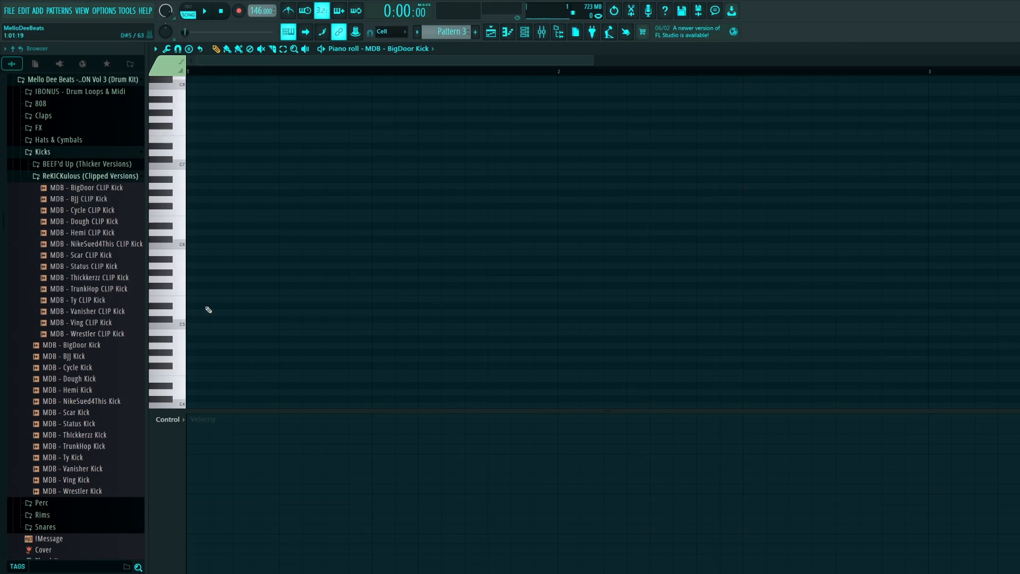
Draw two-step C5 BigDoor Kick notes on steps 1, 5, 9, 12 and 15 of bar 1 in Pattern 3 and play them.
{"action": "left_click_drag", "start_coordinate": [208, 330], "coordinate": [404, 330]}
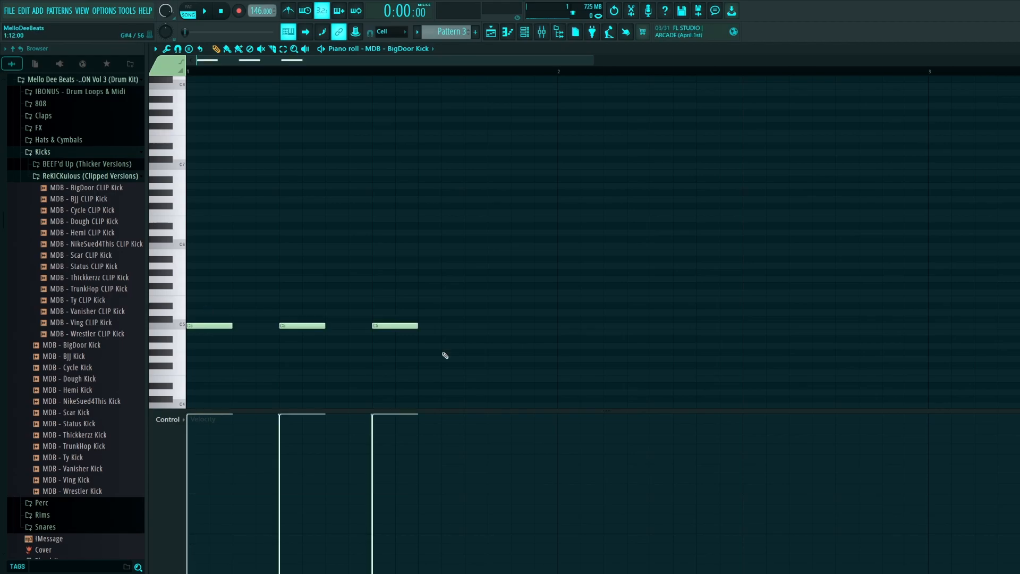
{"action": "key", "text": "space"}
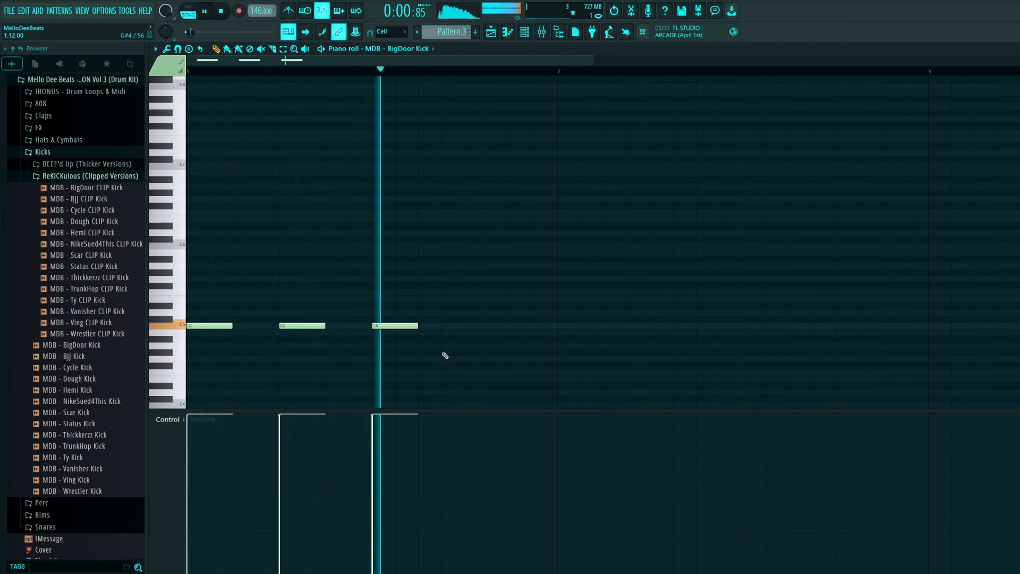
{"action": "left_click", "coordinate": [447, 330]}
{"action": "left_click", "coordinate": [517, 330]}
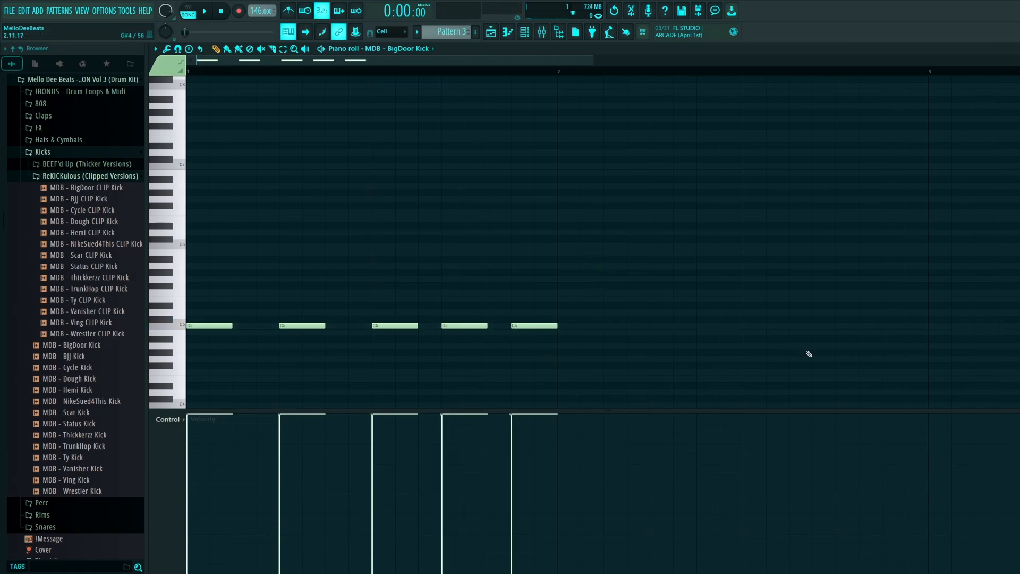
{"action": "key", "text": "space"}
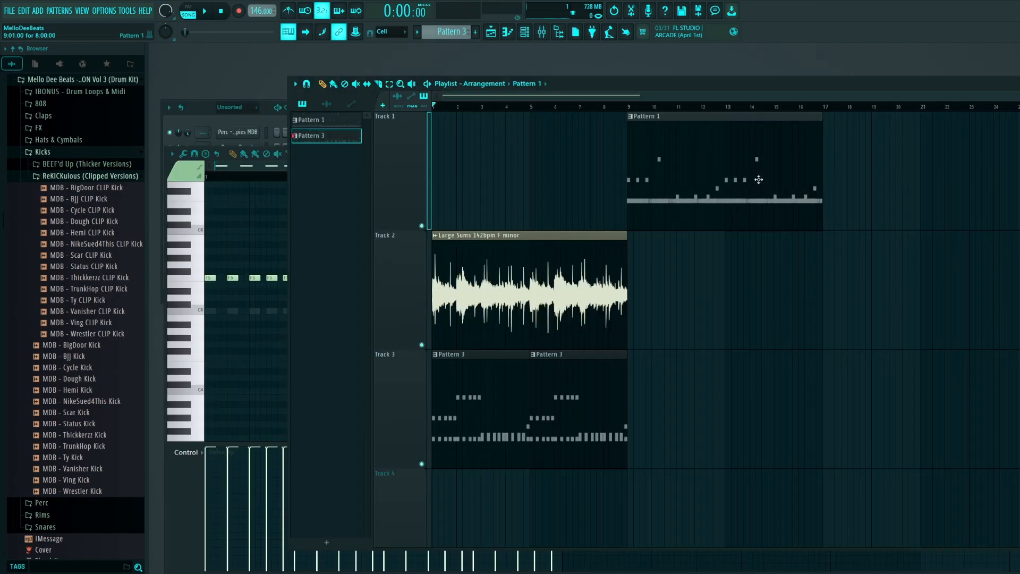
Place a second Large Sums 142bpm F minor clip on Track 2 at bar 9, below Pattern 1.
{"action": "left_click", "coordinate": [628, 268]}
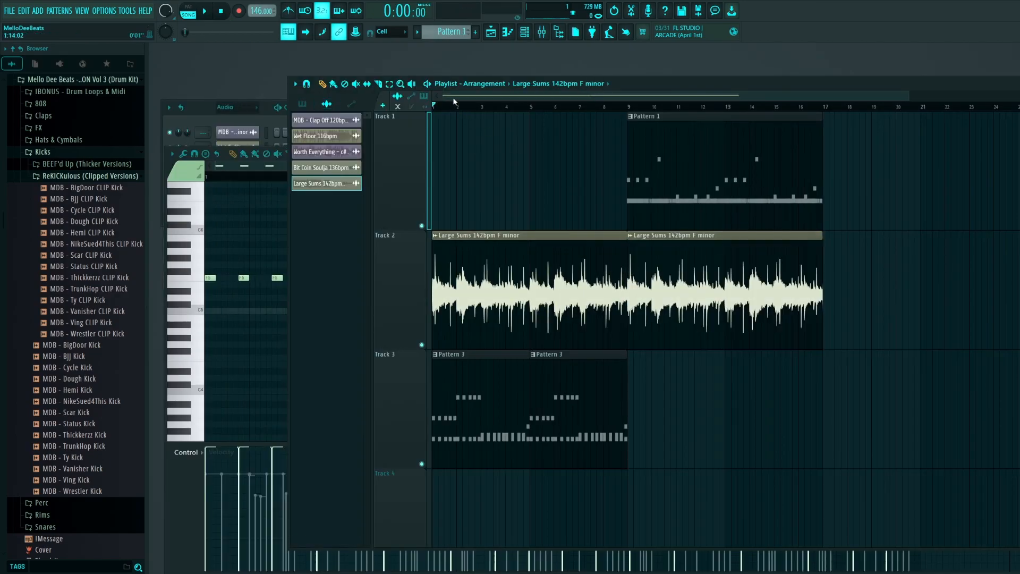